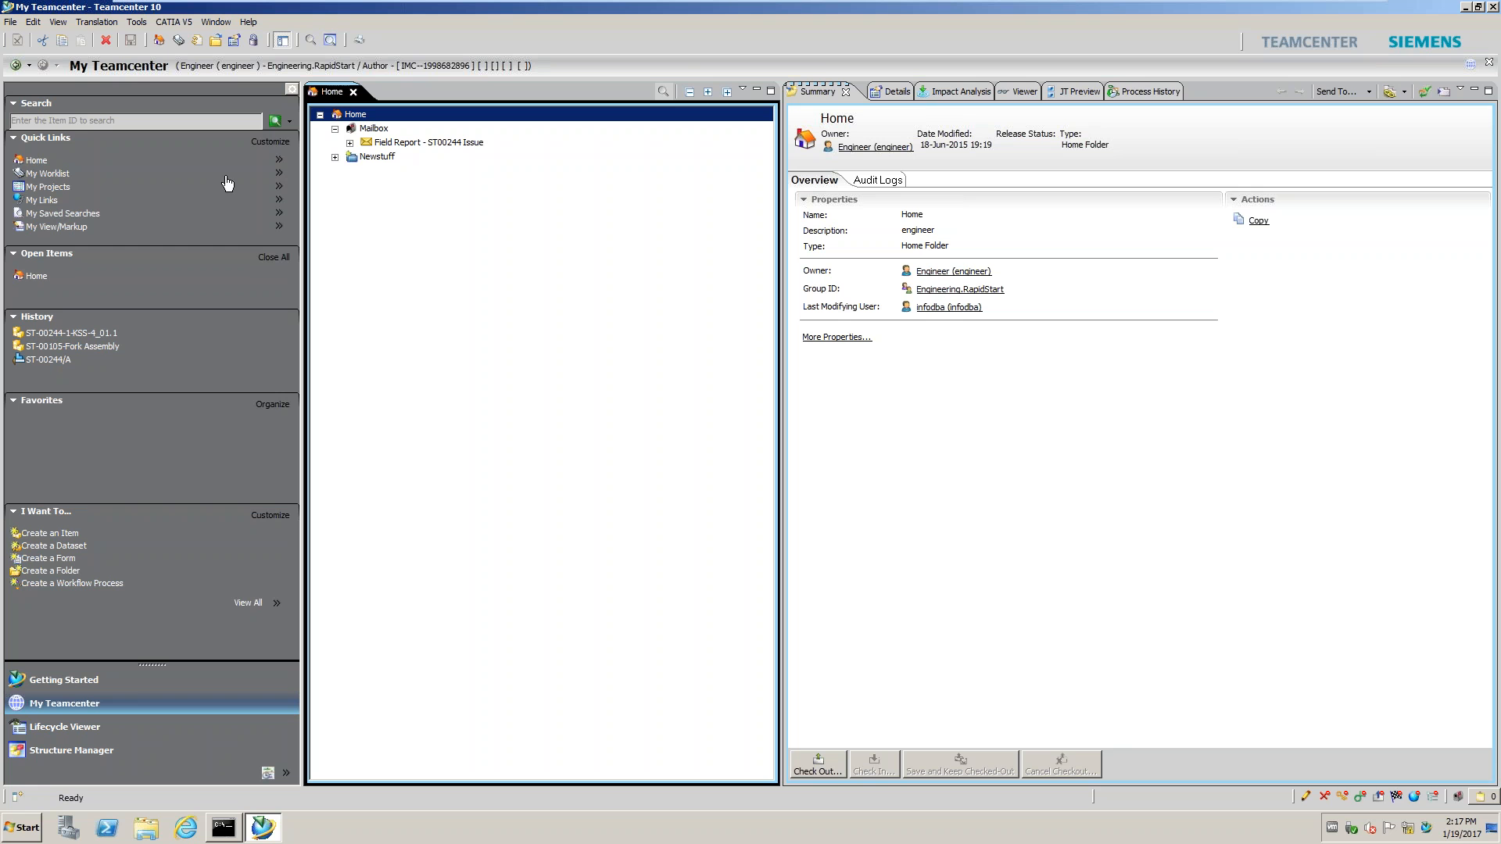
Show the ST00244.pdf summary from the ST00244 field report, then open and close My Worklist
click(349, 143)
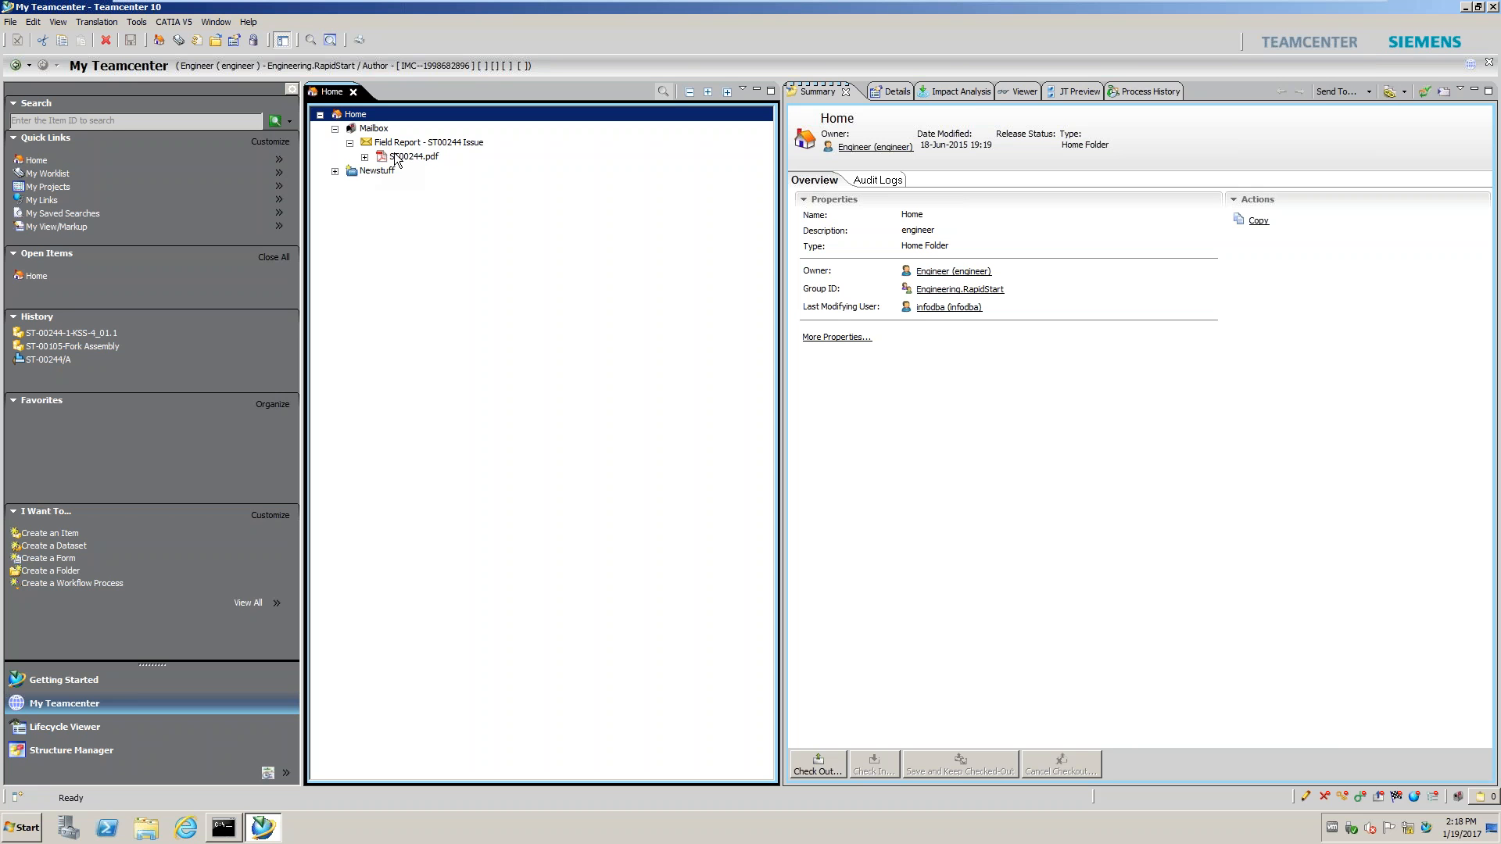
click(396, 157)
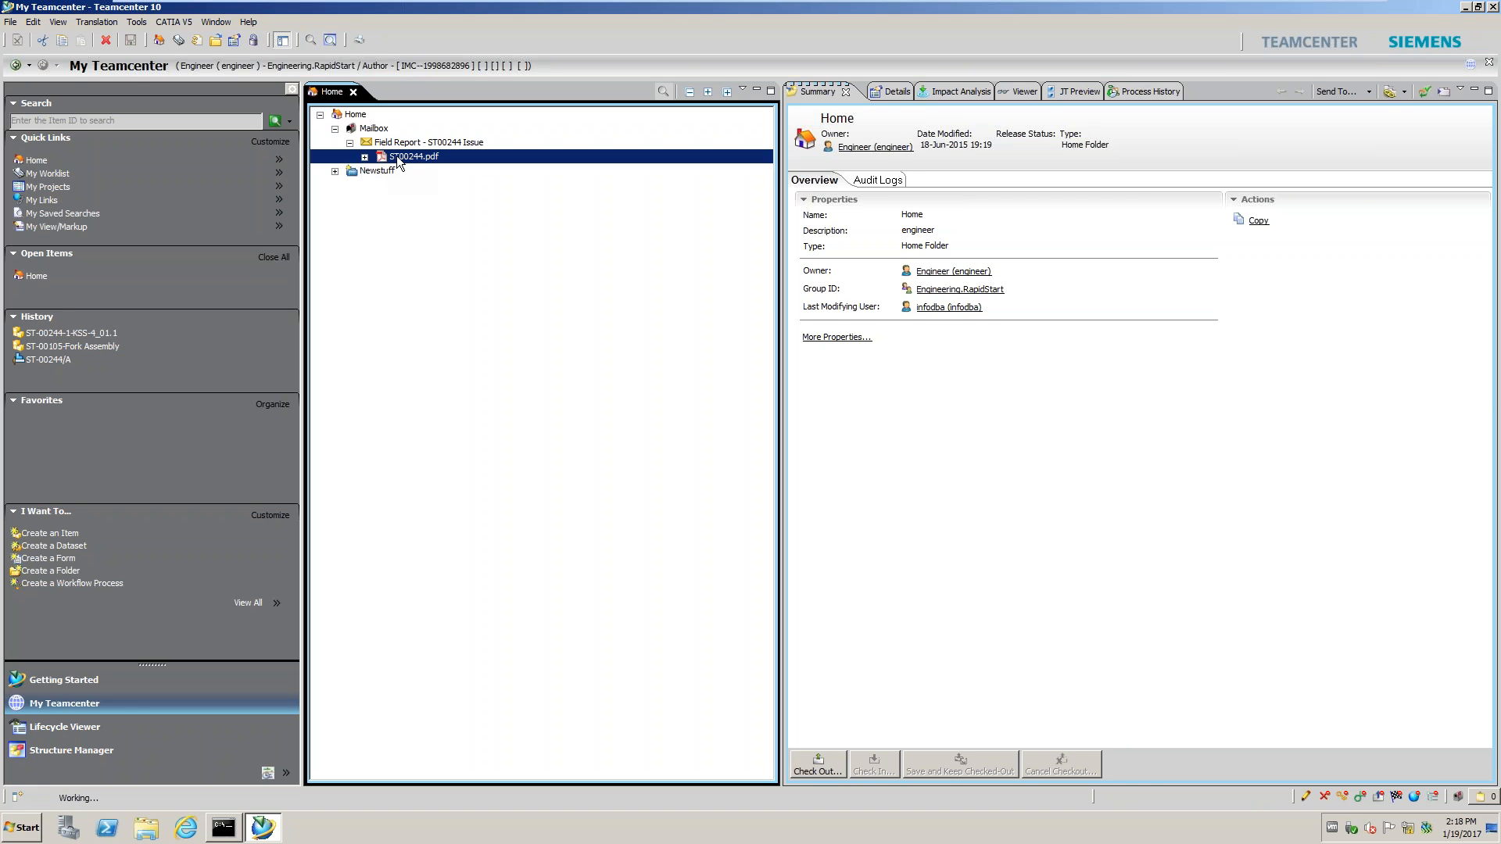
click(63, 179)
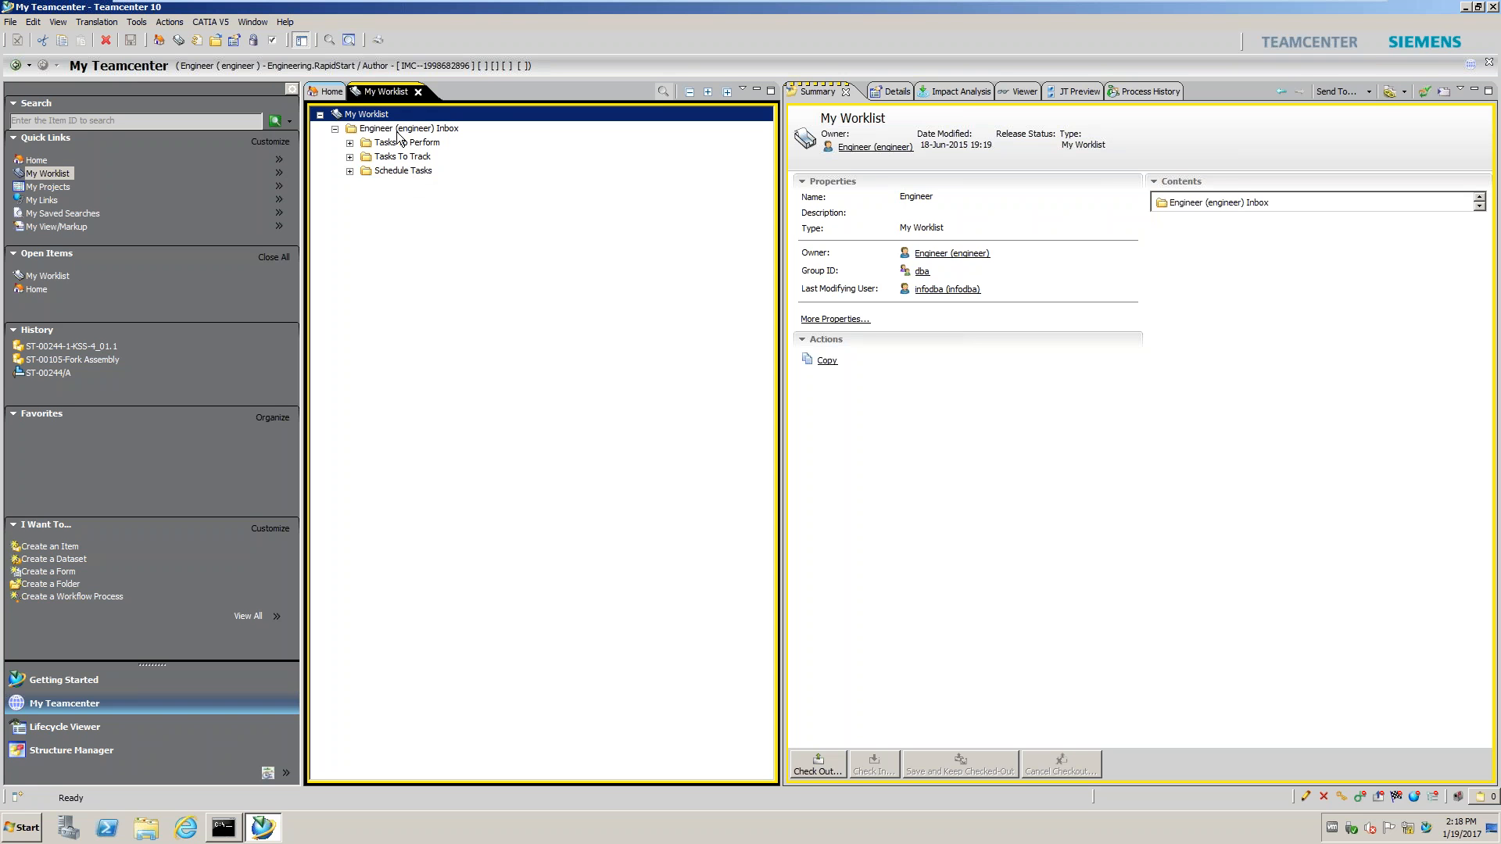
click(334, 129)
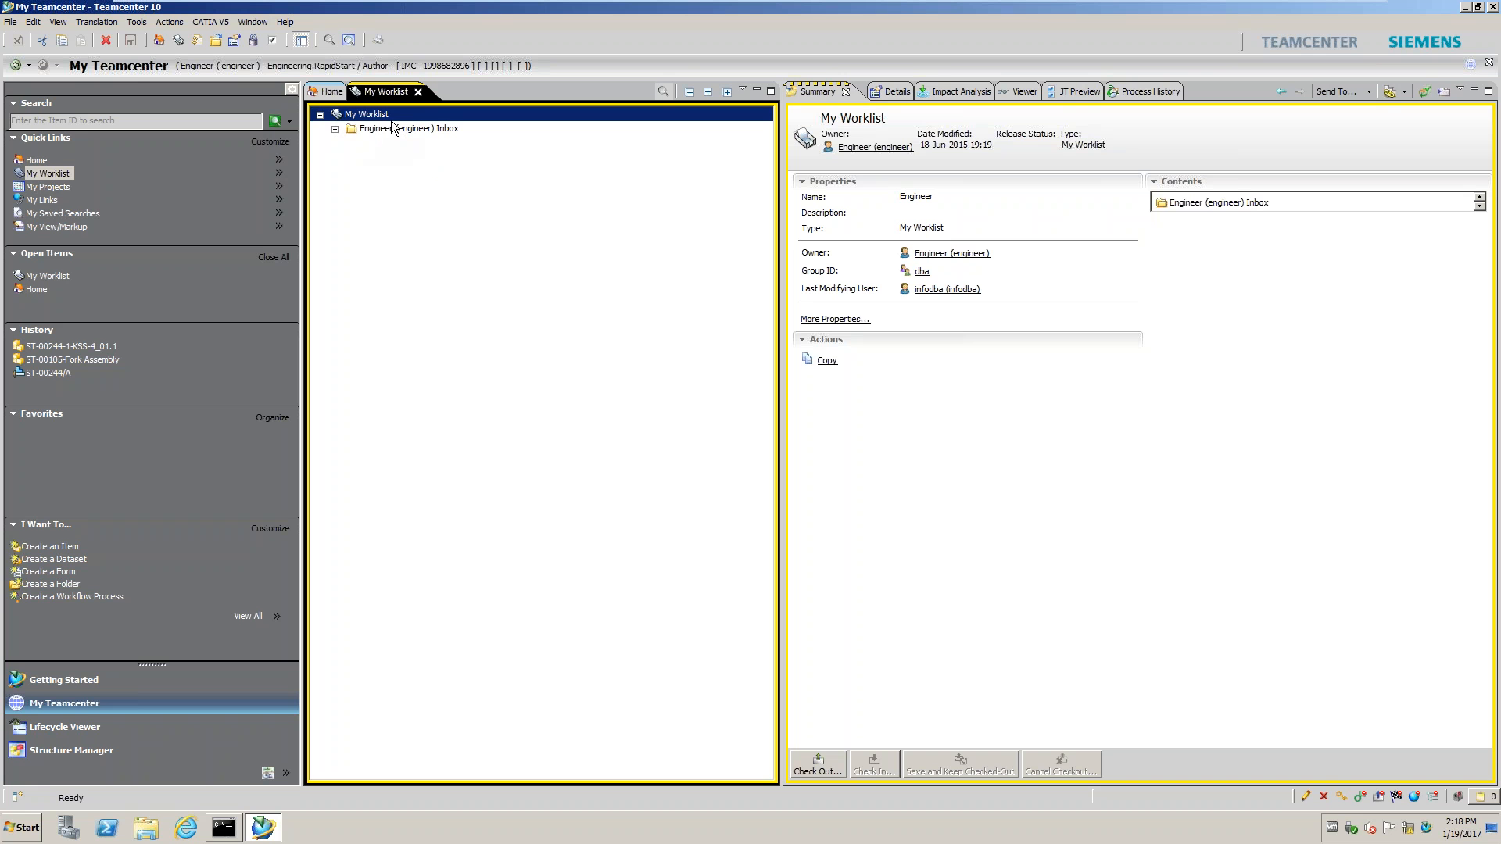
click(418, 92)
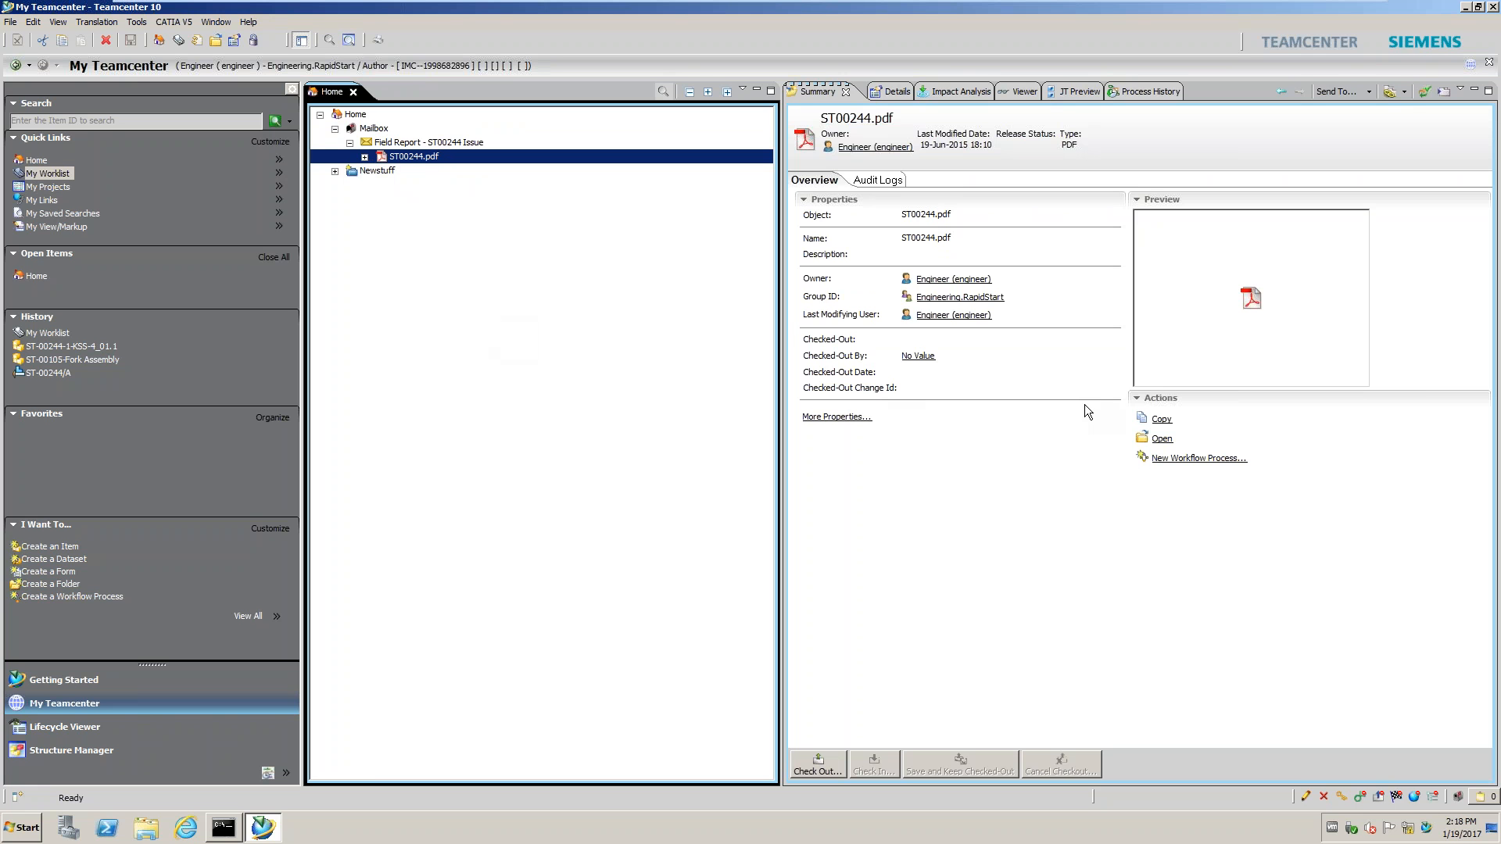
View the ST00244.pdf sketch, collapse Field Report and Mailbox, and enter *244 in Search
click(1020, 93)
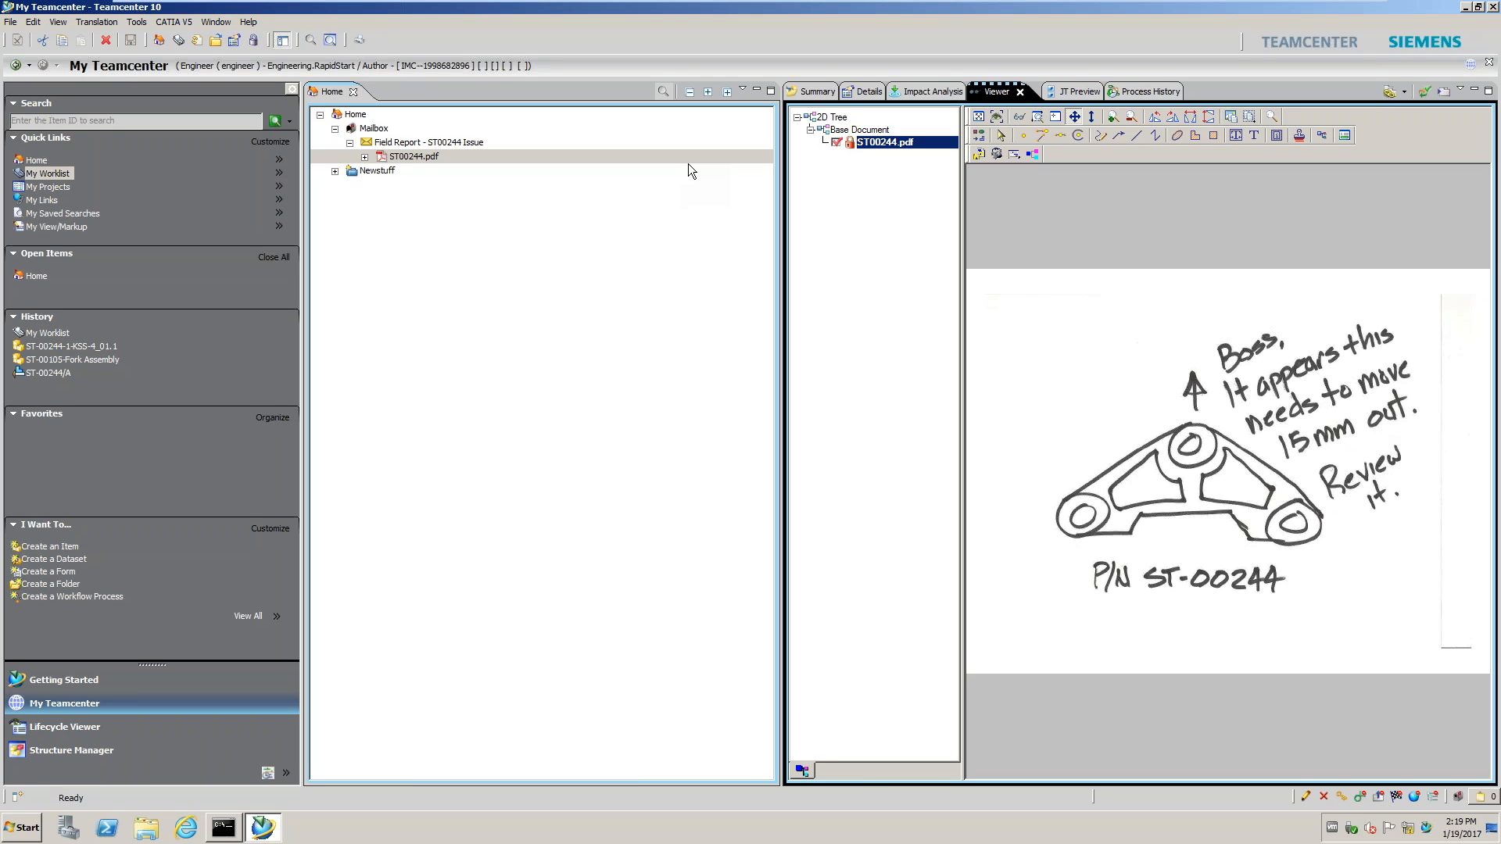
click(349, 143)
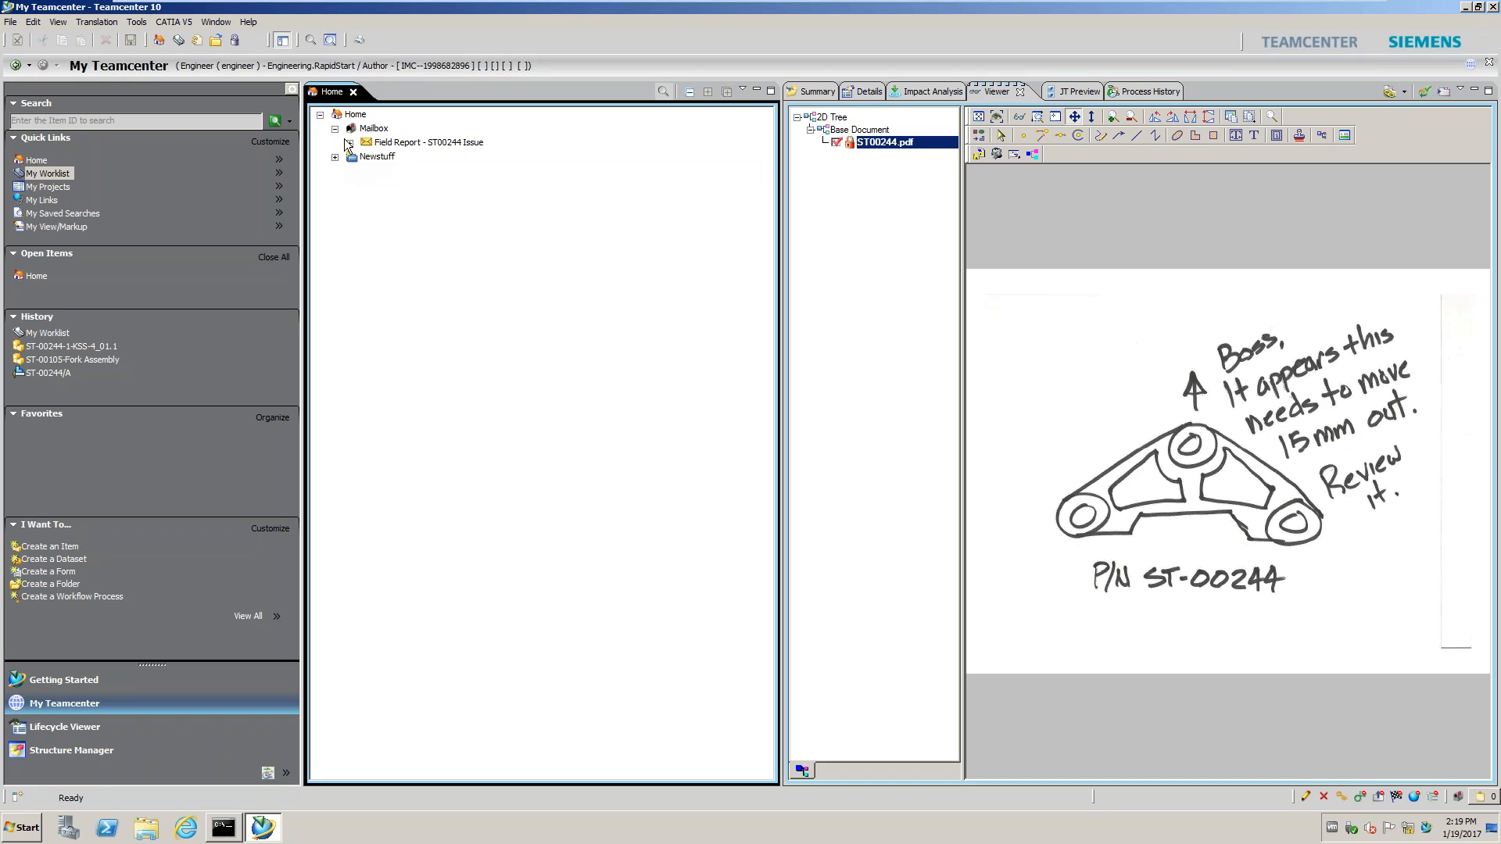
click(335, 128)
click(31, 121)
text(*244)
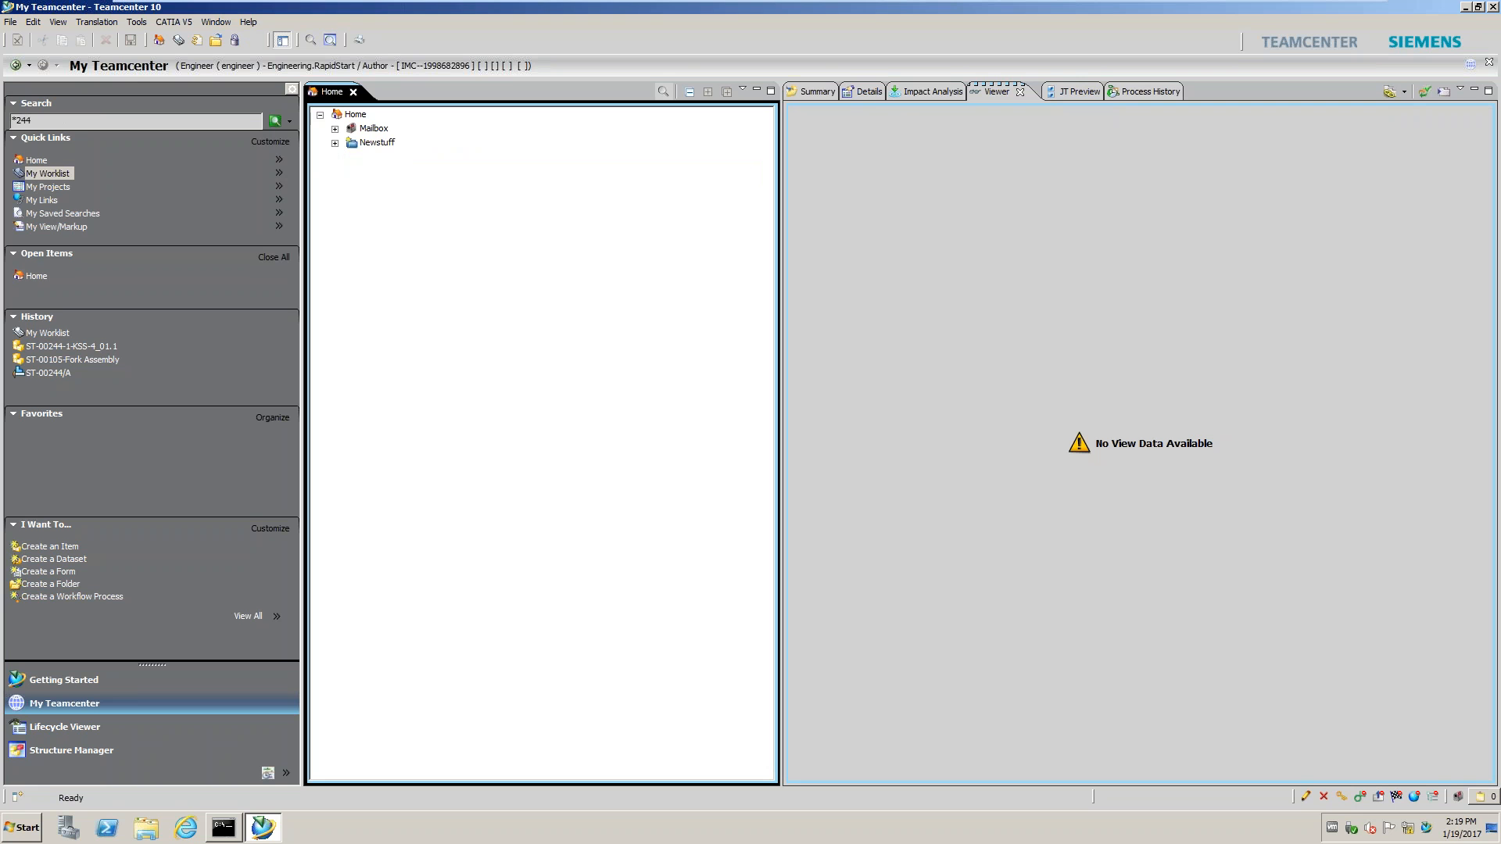
Run the *244 search and open item ST-00244-1-KSS-4_01.1 from the results
key(Return)
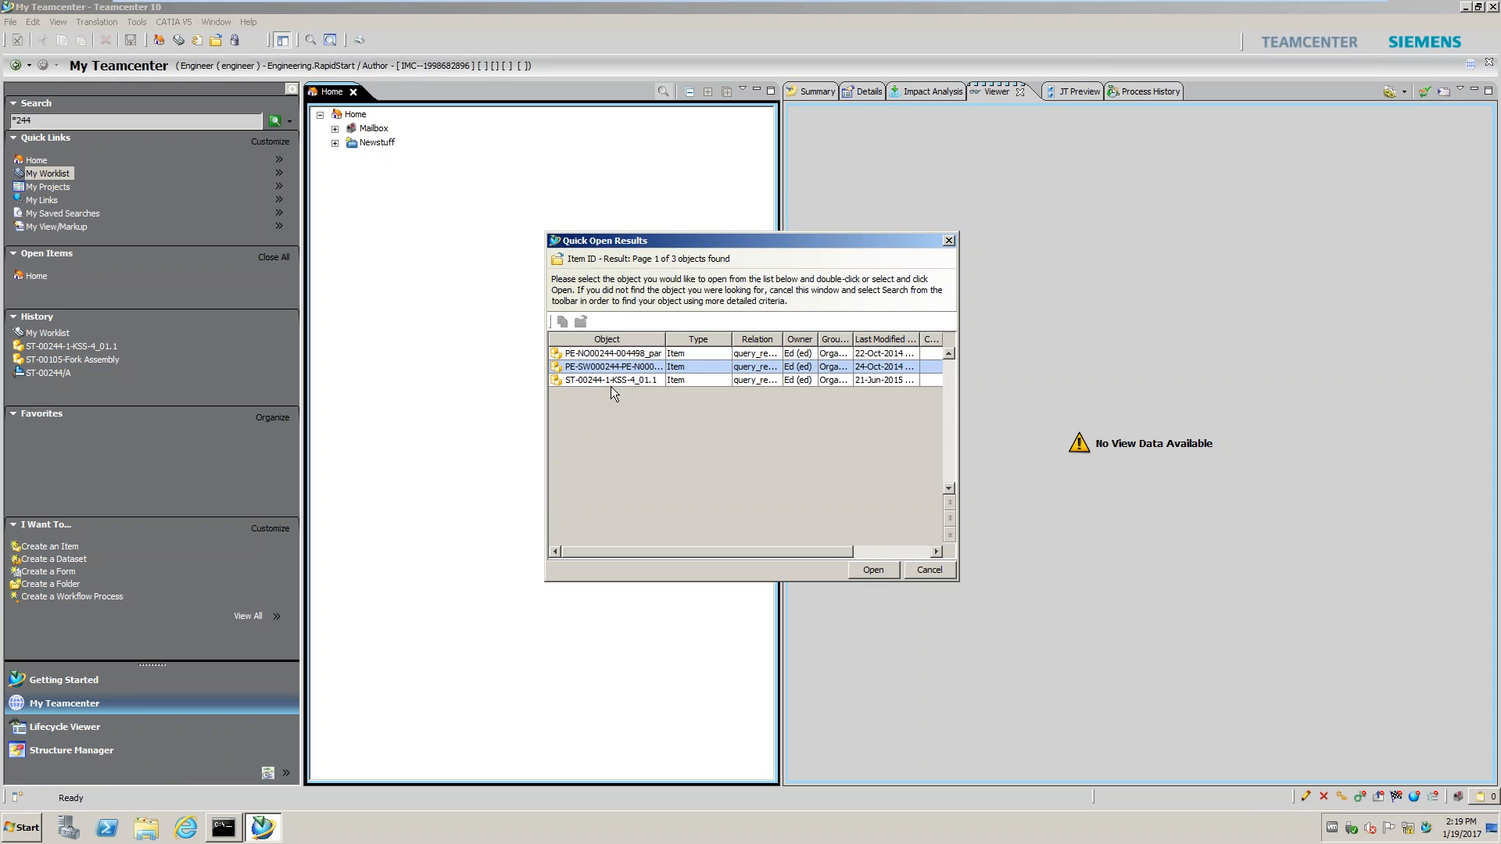
click(610, 381)
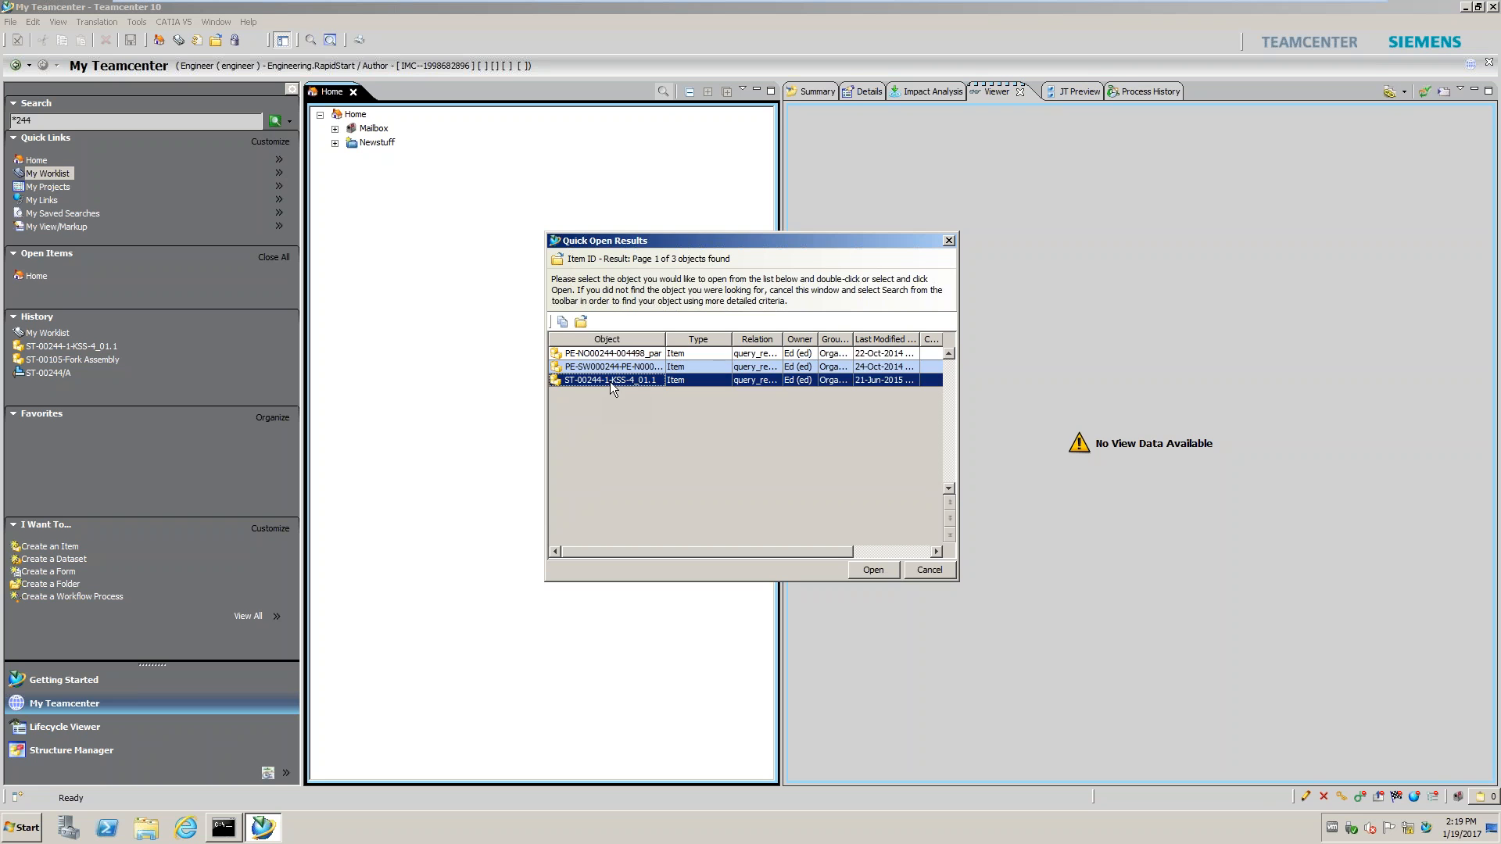
click(872, 570)
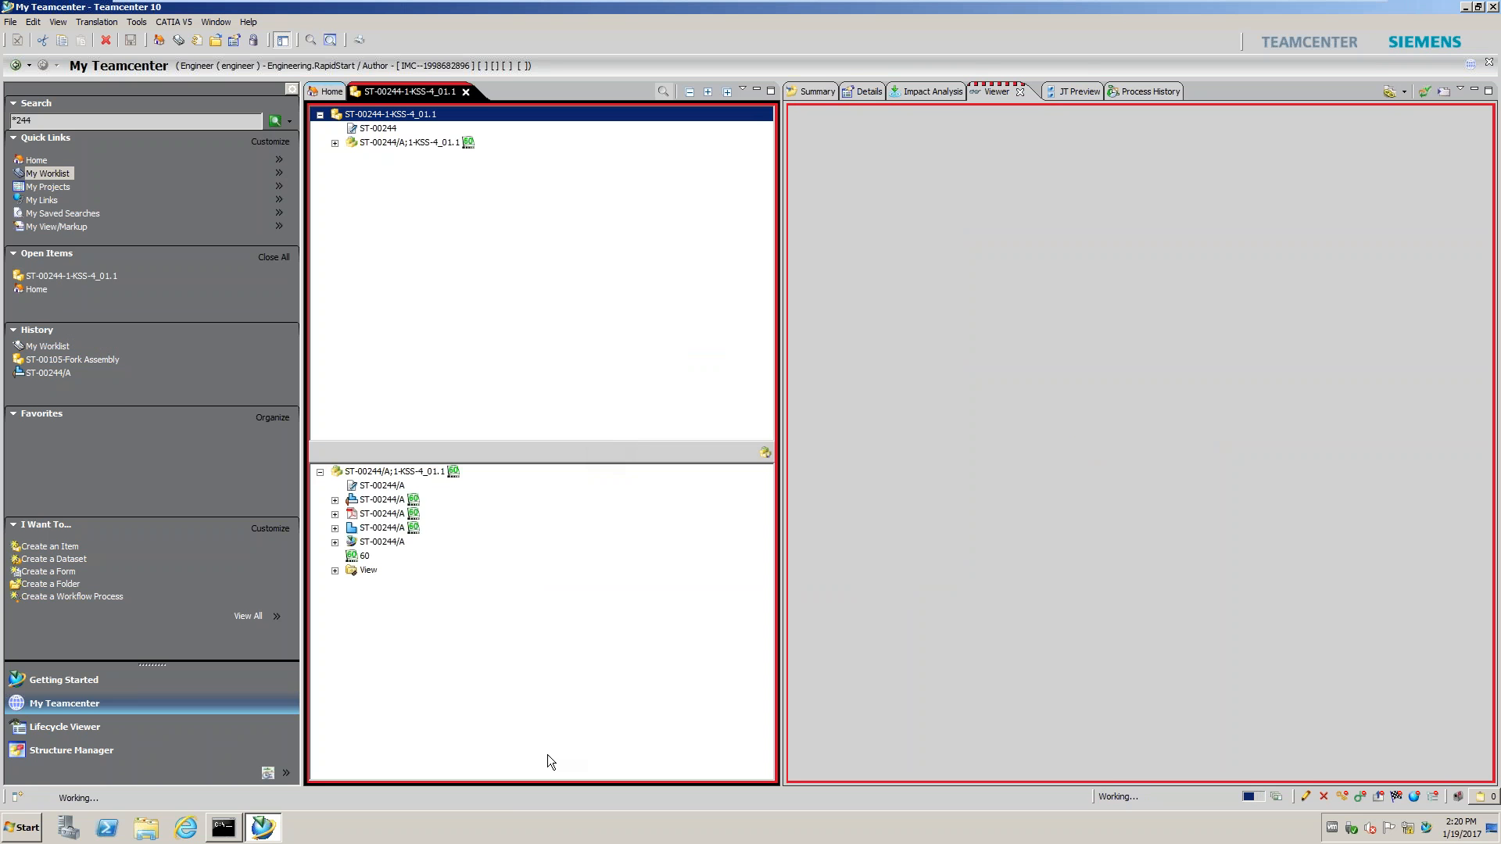
Review the ST-00244/A details, drawing, PDF dataset properties and JT 3-D model
click(867, 92)
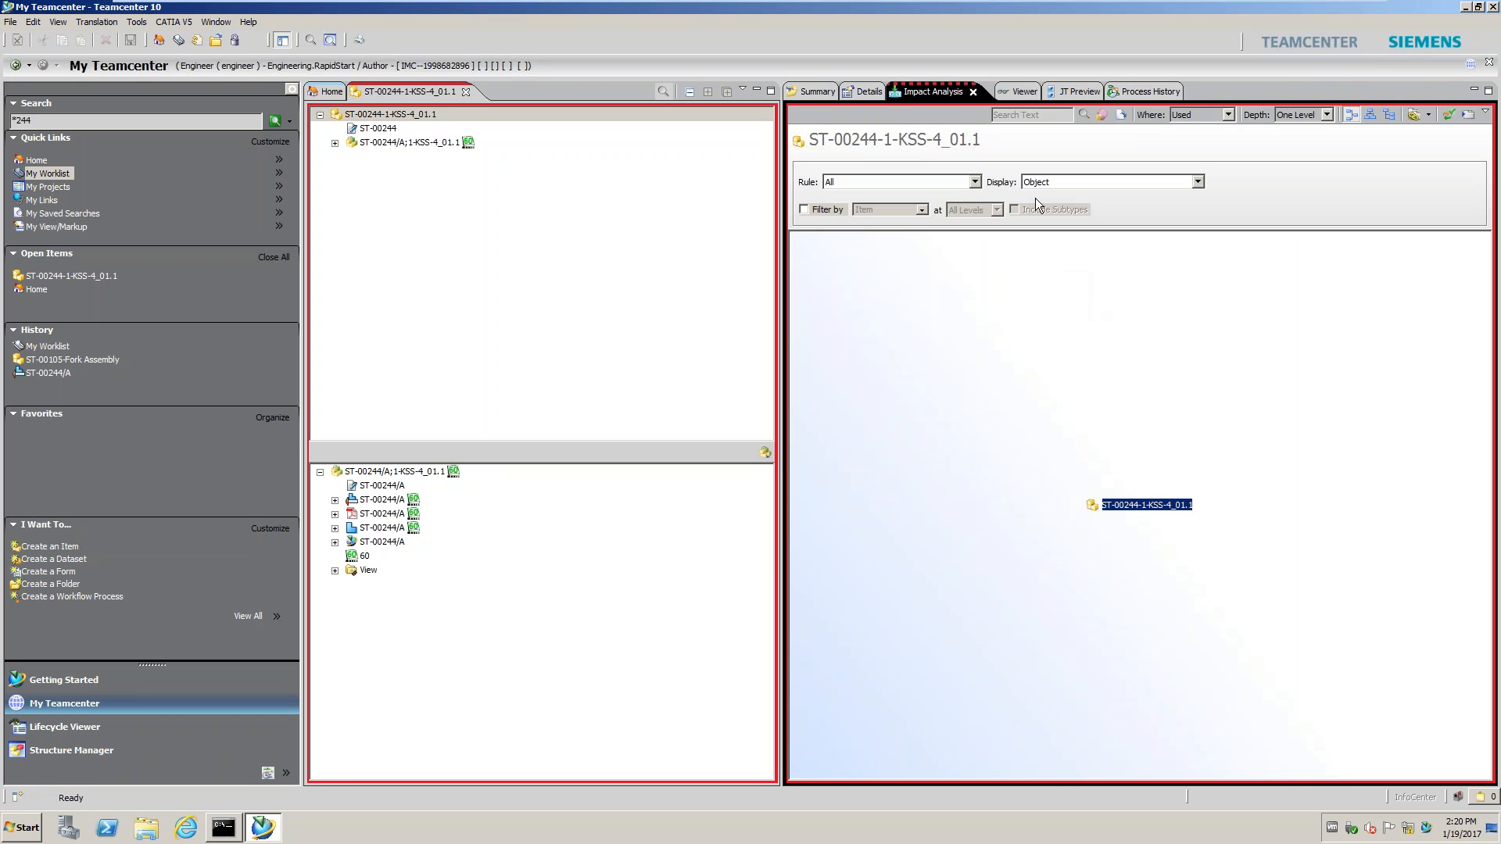
click(1016, 92)
double_click(401, 144)
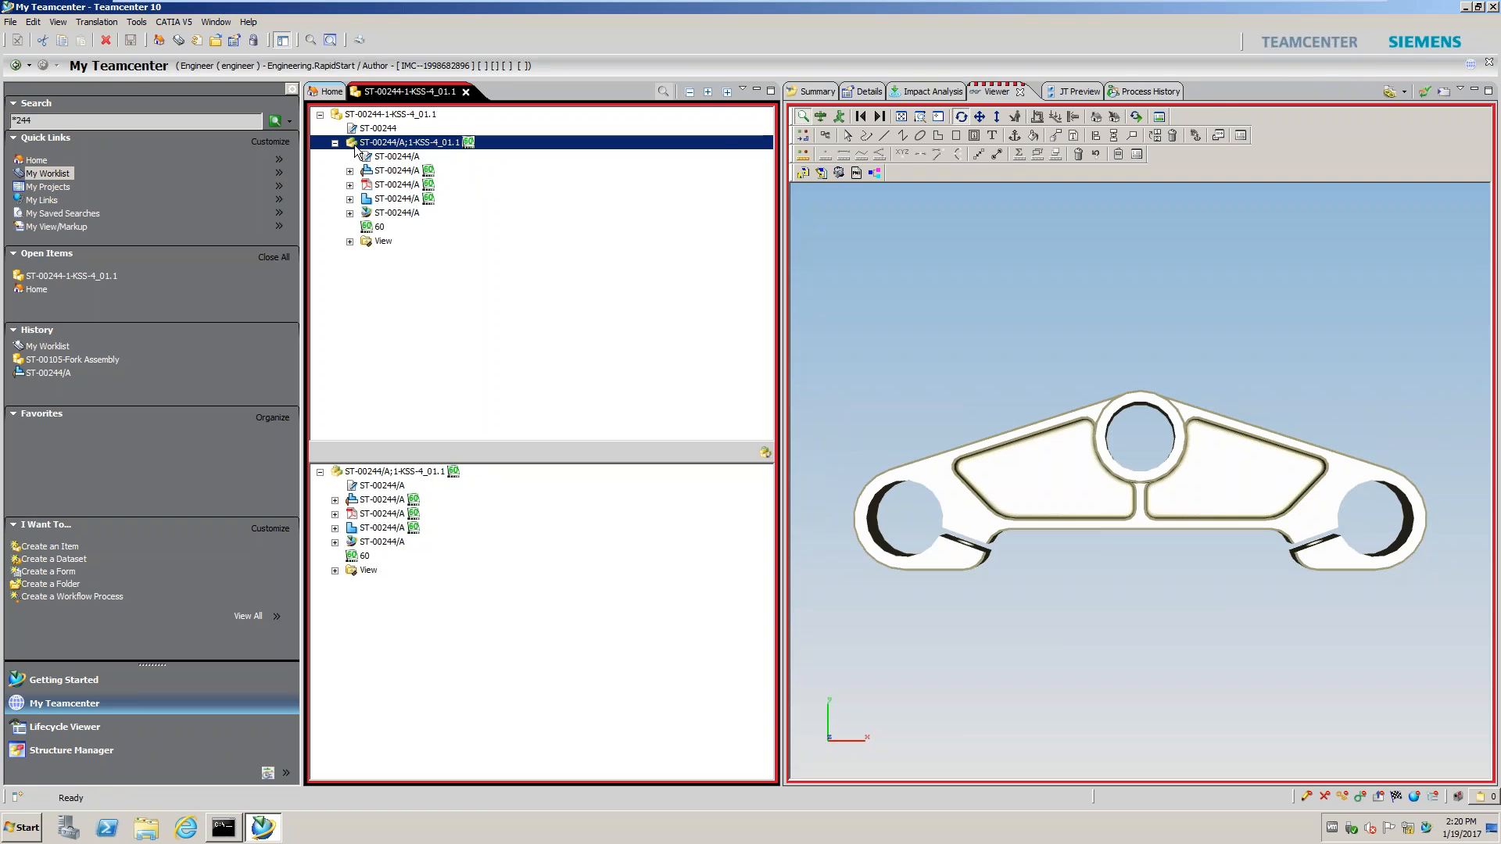
click(395, 171)
click(401, 186)
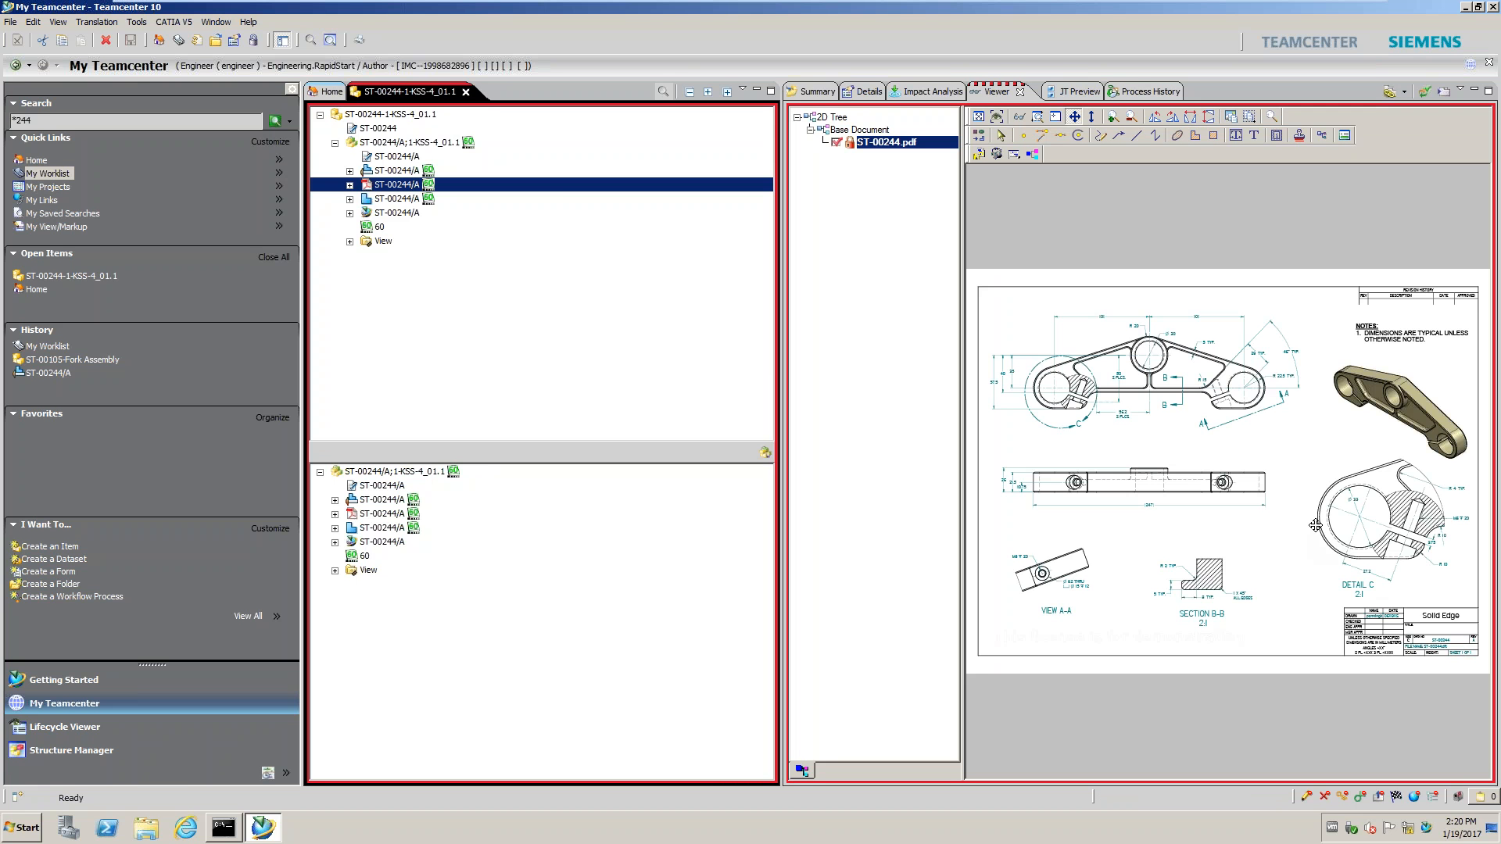
click(383, 199)
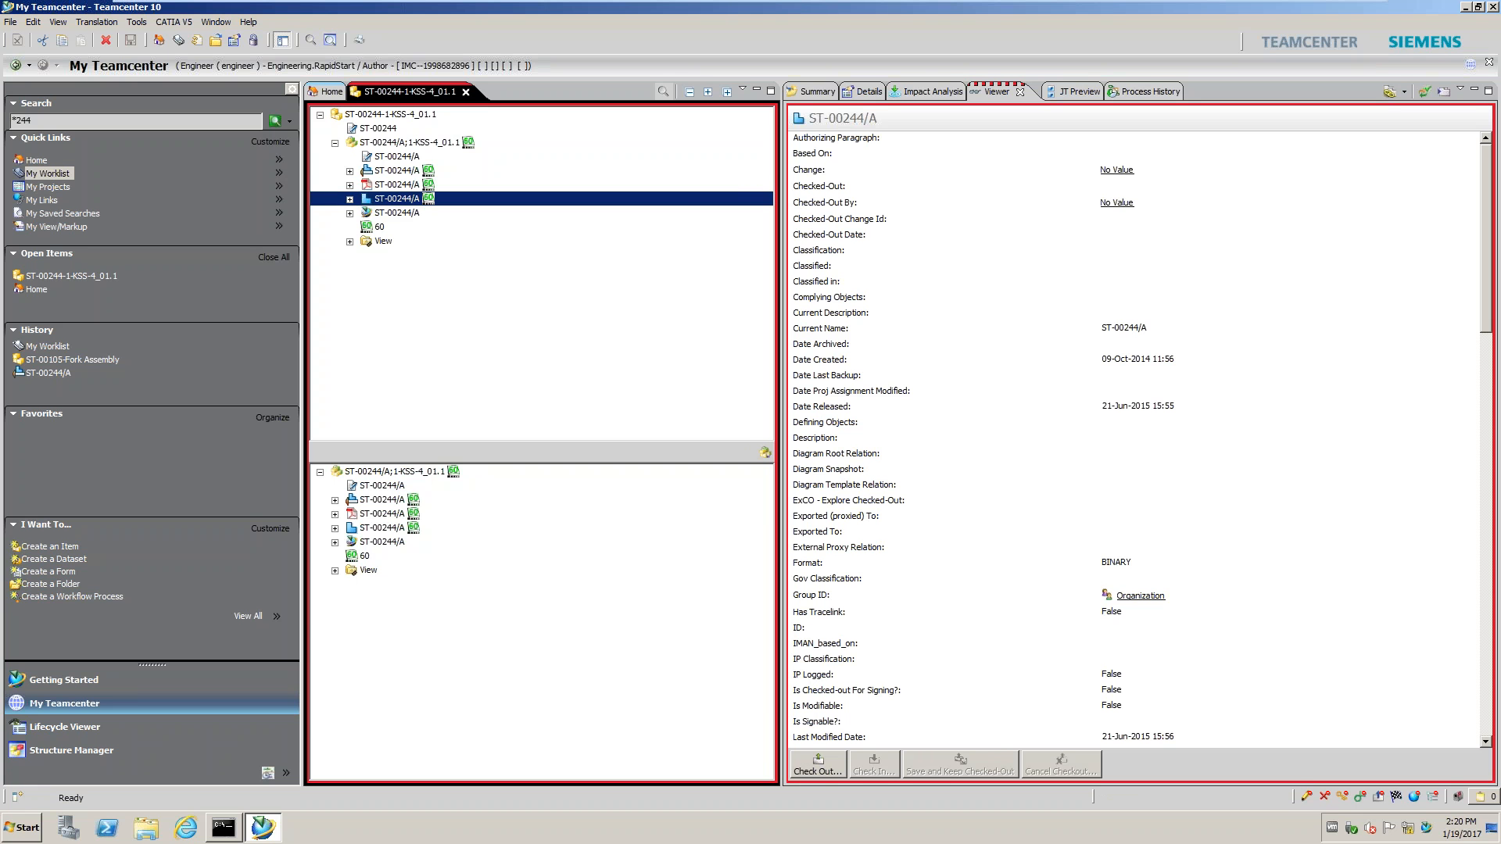
click(403, 212)
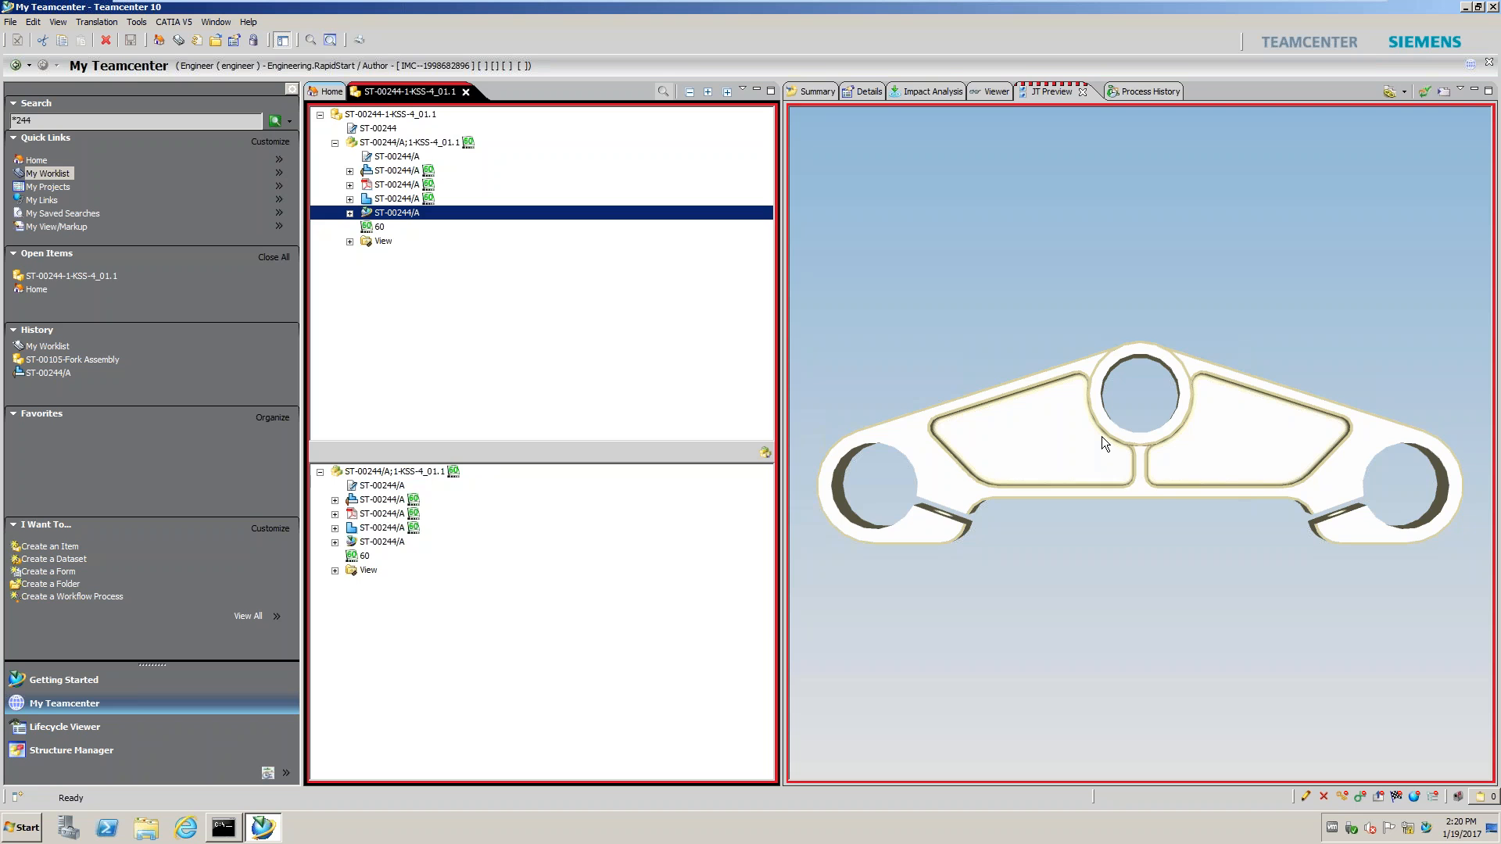
drag(1100, 436, 1146, 465)
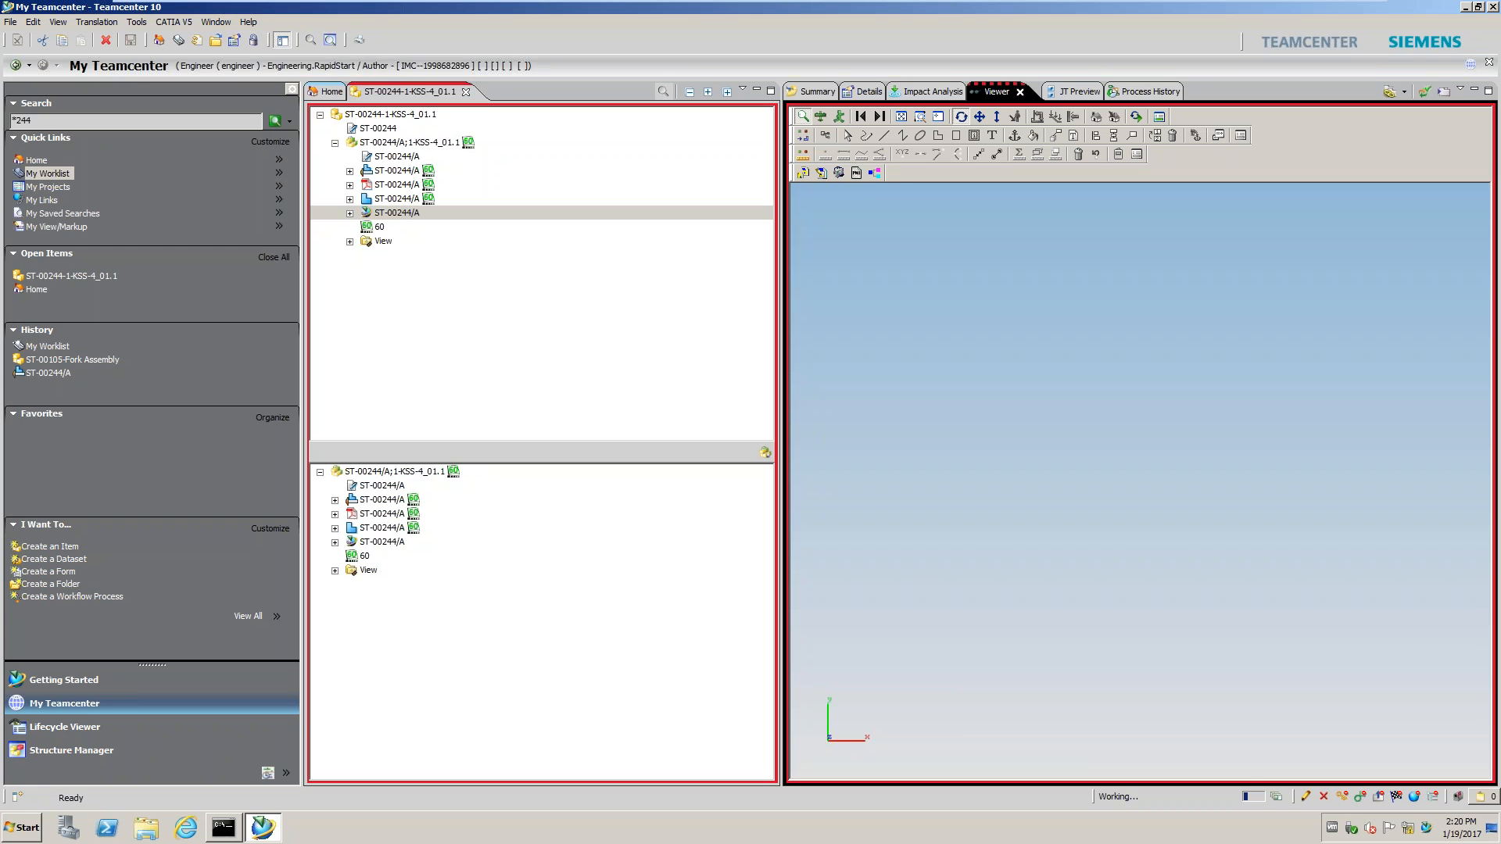
Measure the ~106.89 mm end-to-middle hole centre distance, then delete all measurements
click(825, 155)
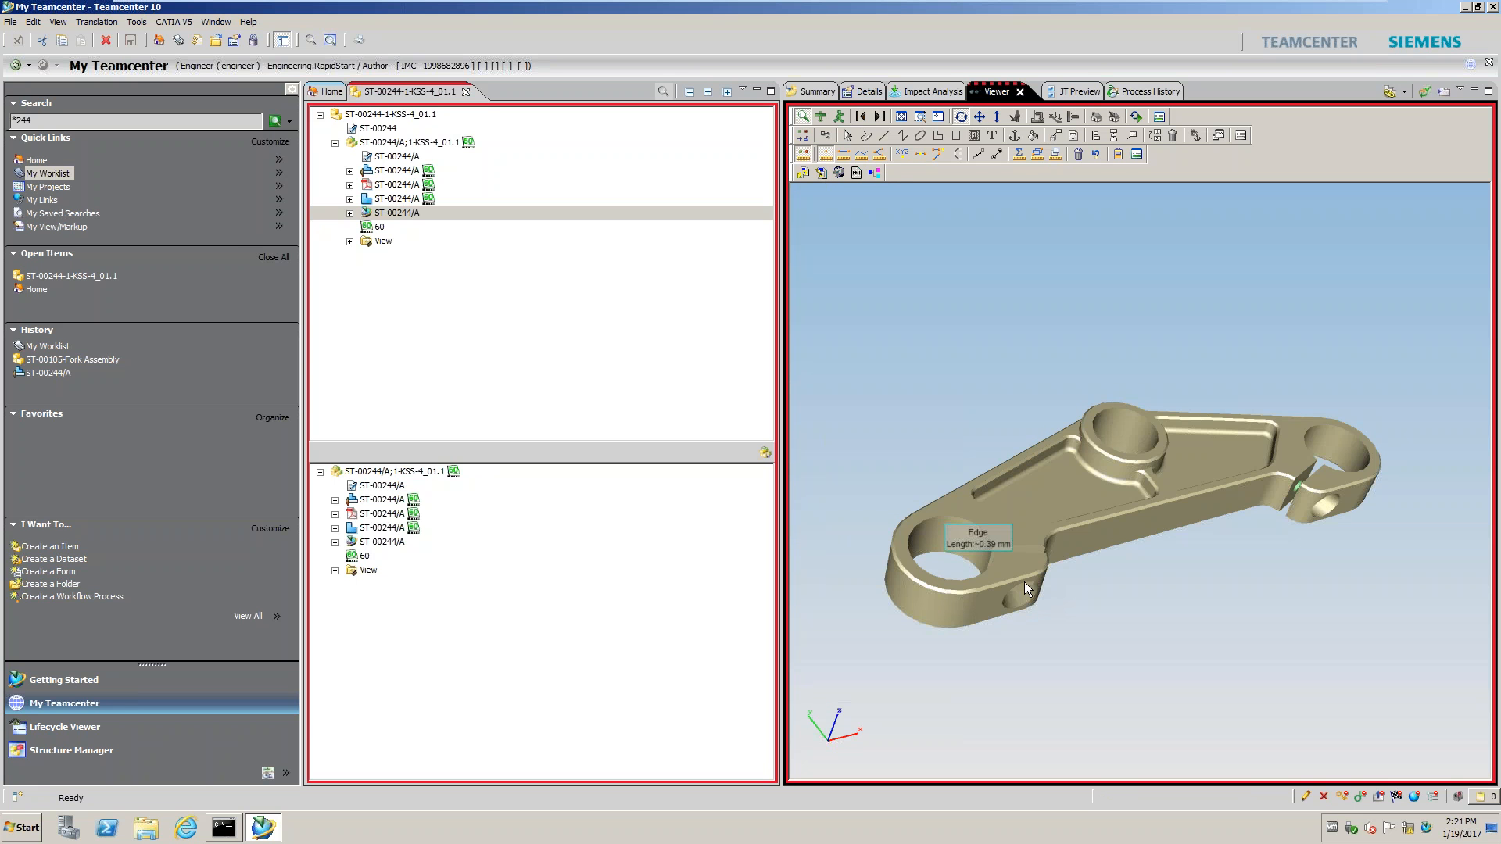
click(992, 558)
drag(1027, 533, 1138, 641)
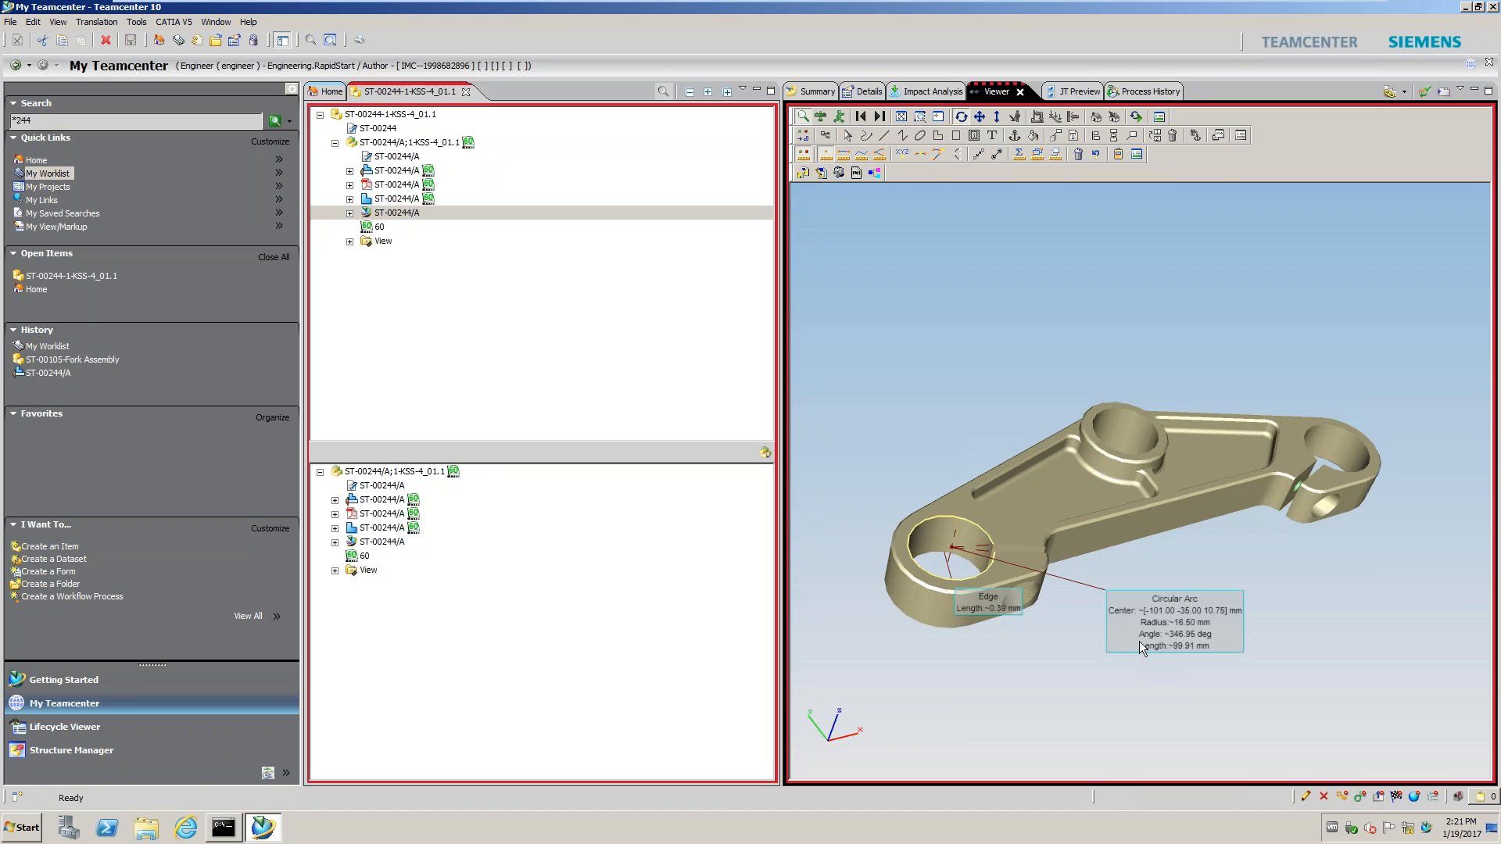
click(1097, 425)
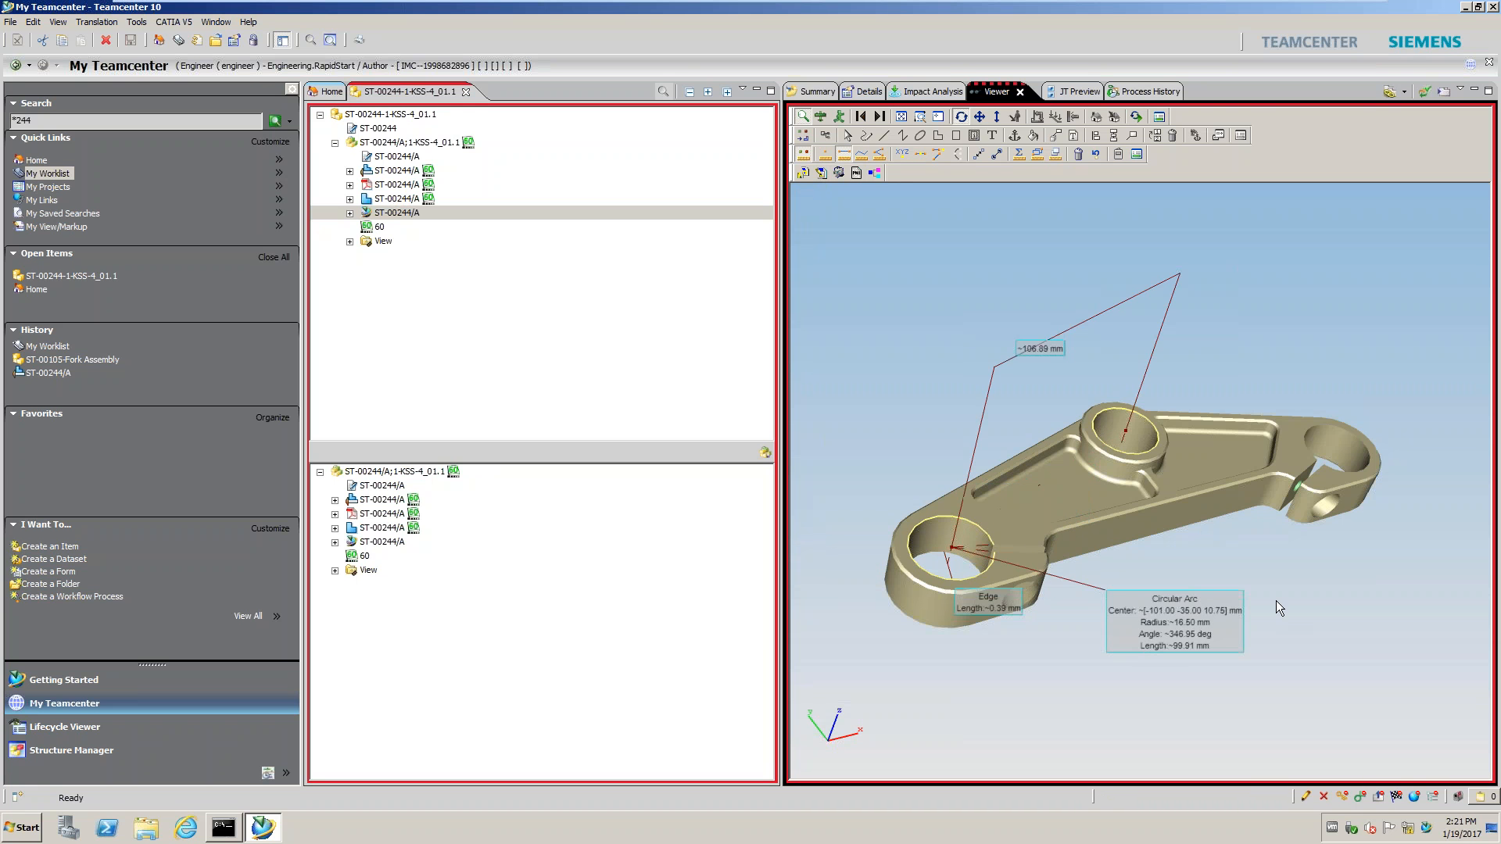
middle_drag(1279, 608, 1123, 594)
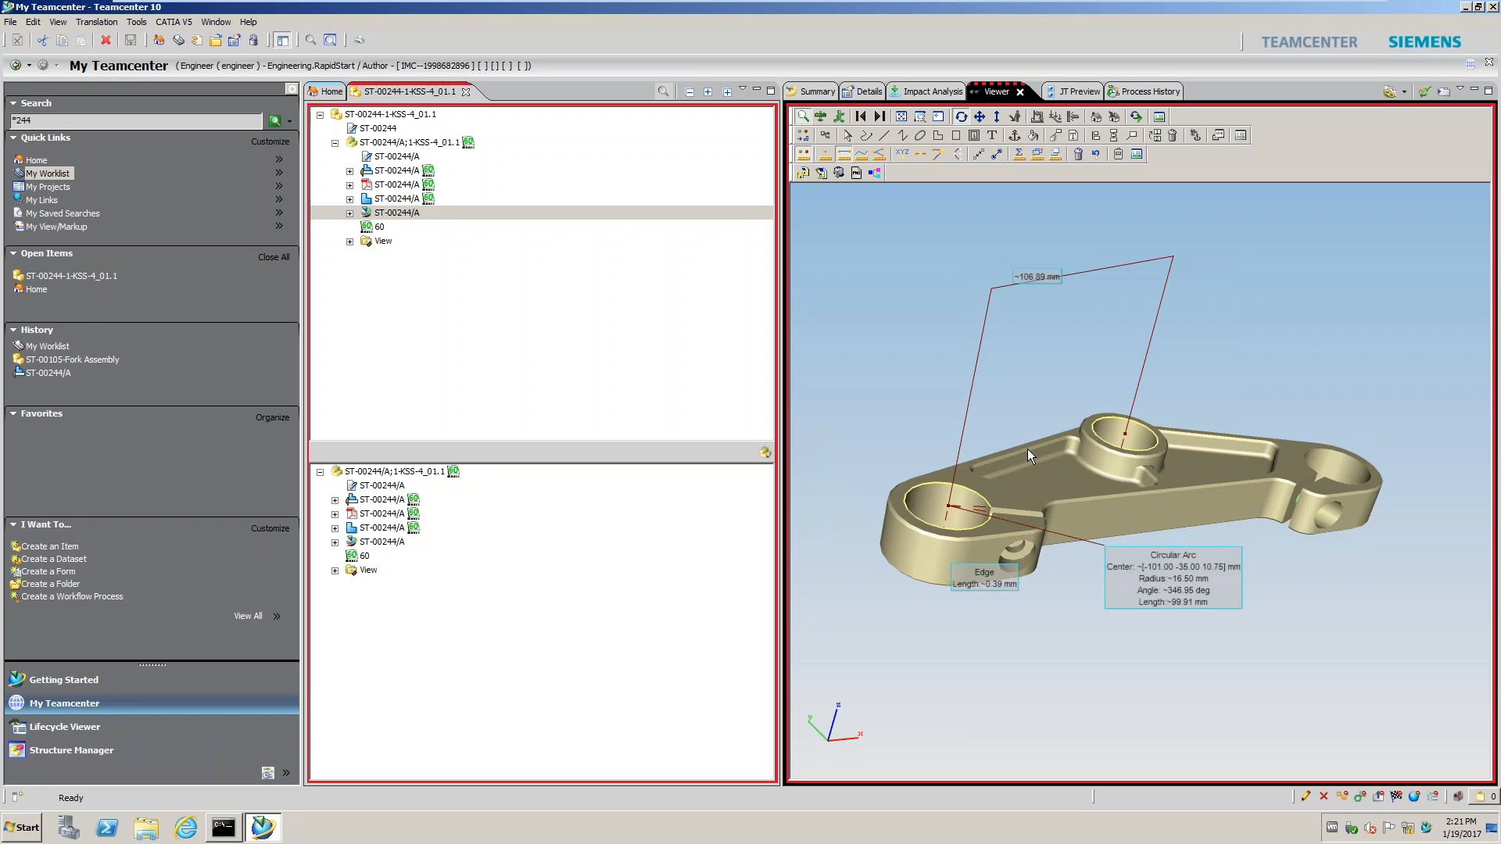
click(1060, 158)
click(809, 138)
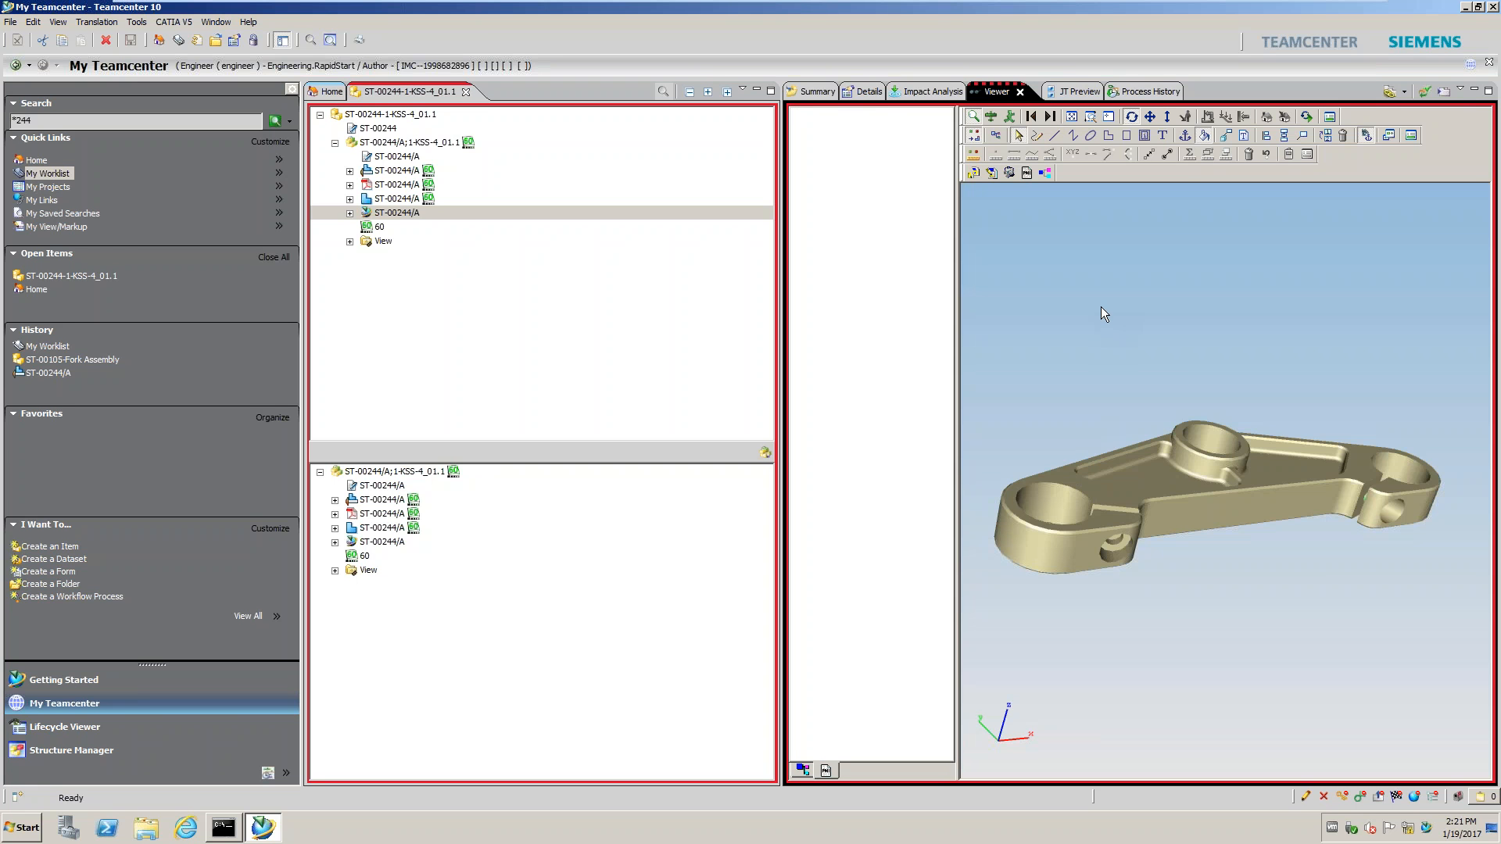
Place a text markup reading 'Move 15mm' on the part
click(1163, 136)
click(1226, 468)
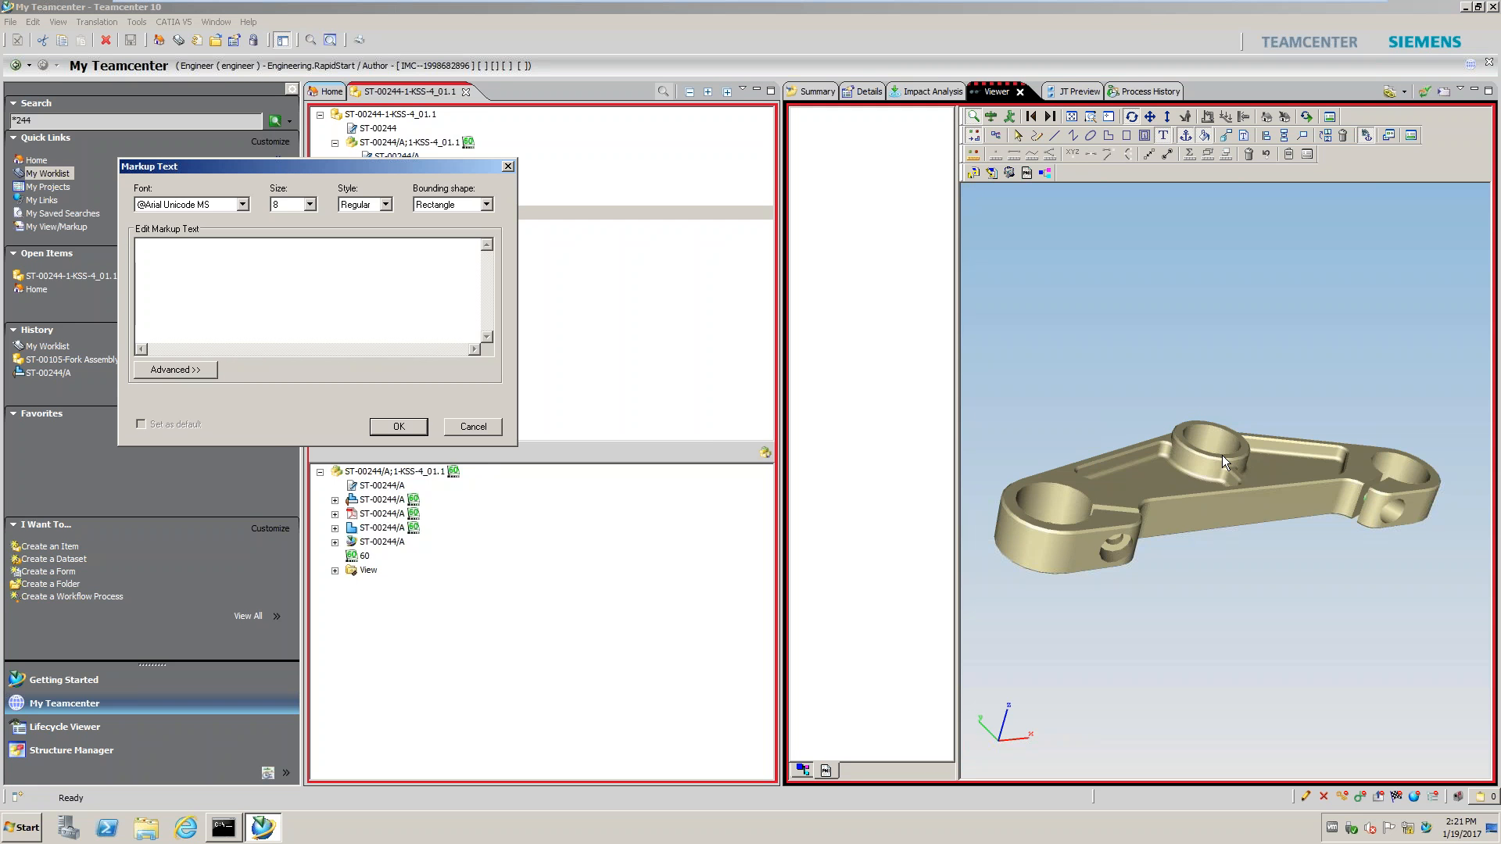
text(Move 15mm)
Append the <Part Name> key (ST-00244) to the markup text and confirm it
click(198, 370)
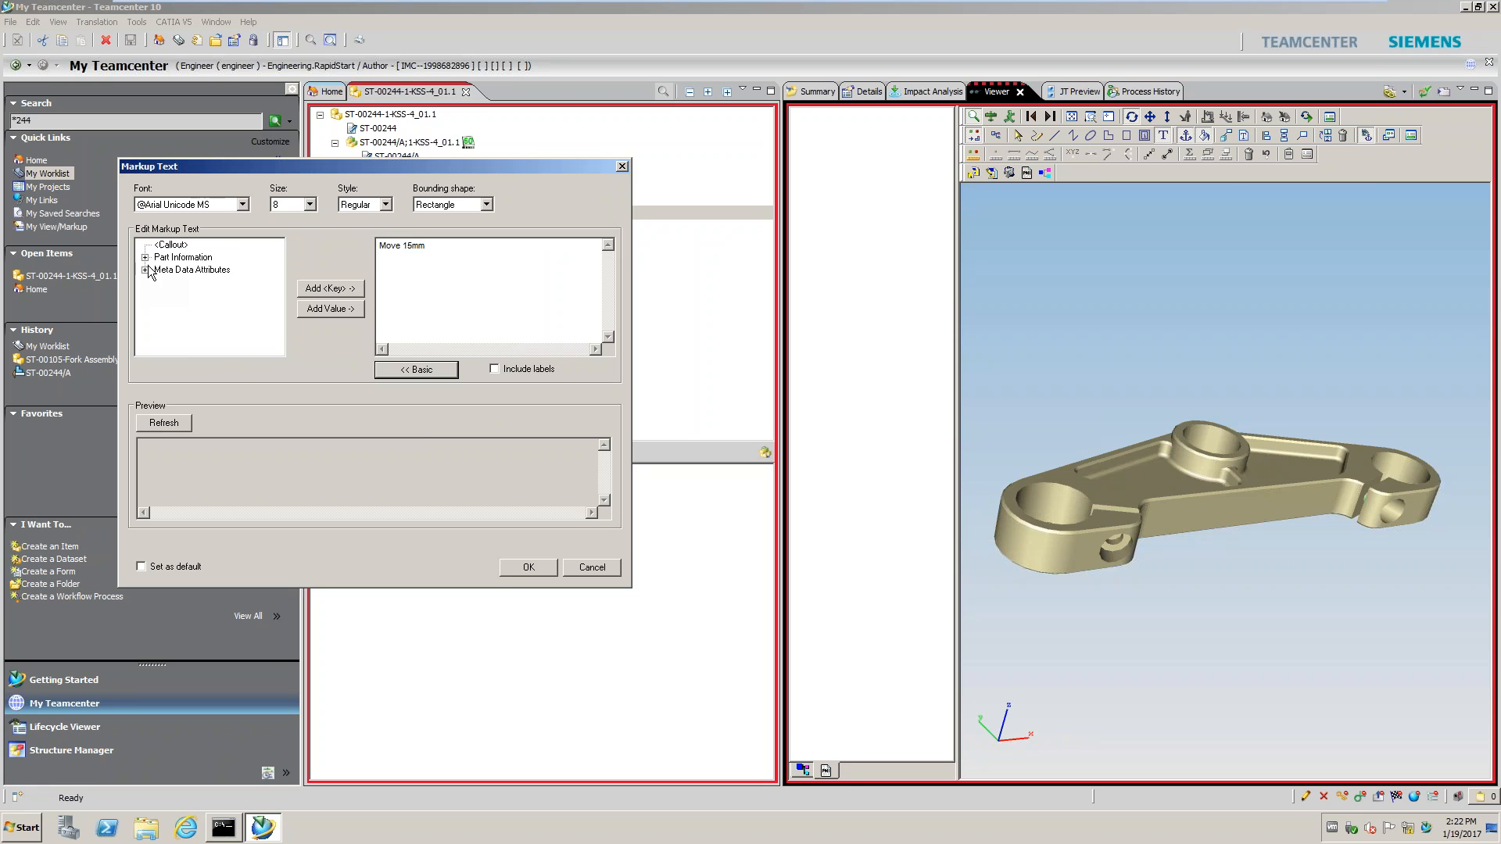
click(145, 269)
scroll(235, 297, down, 5)
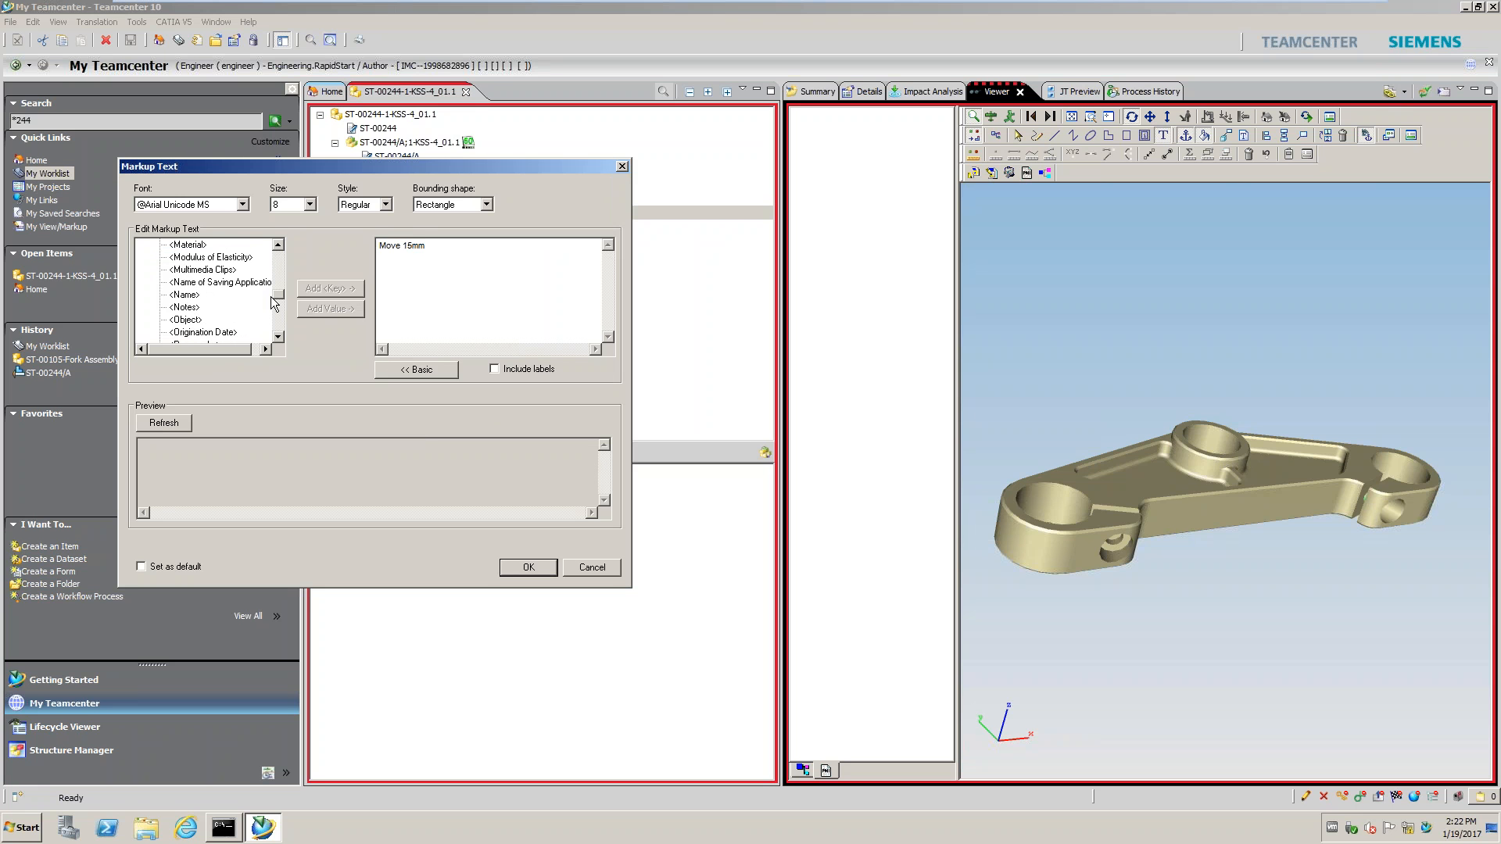
drag(273, 303, 277, 254)
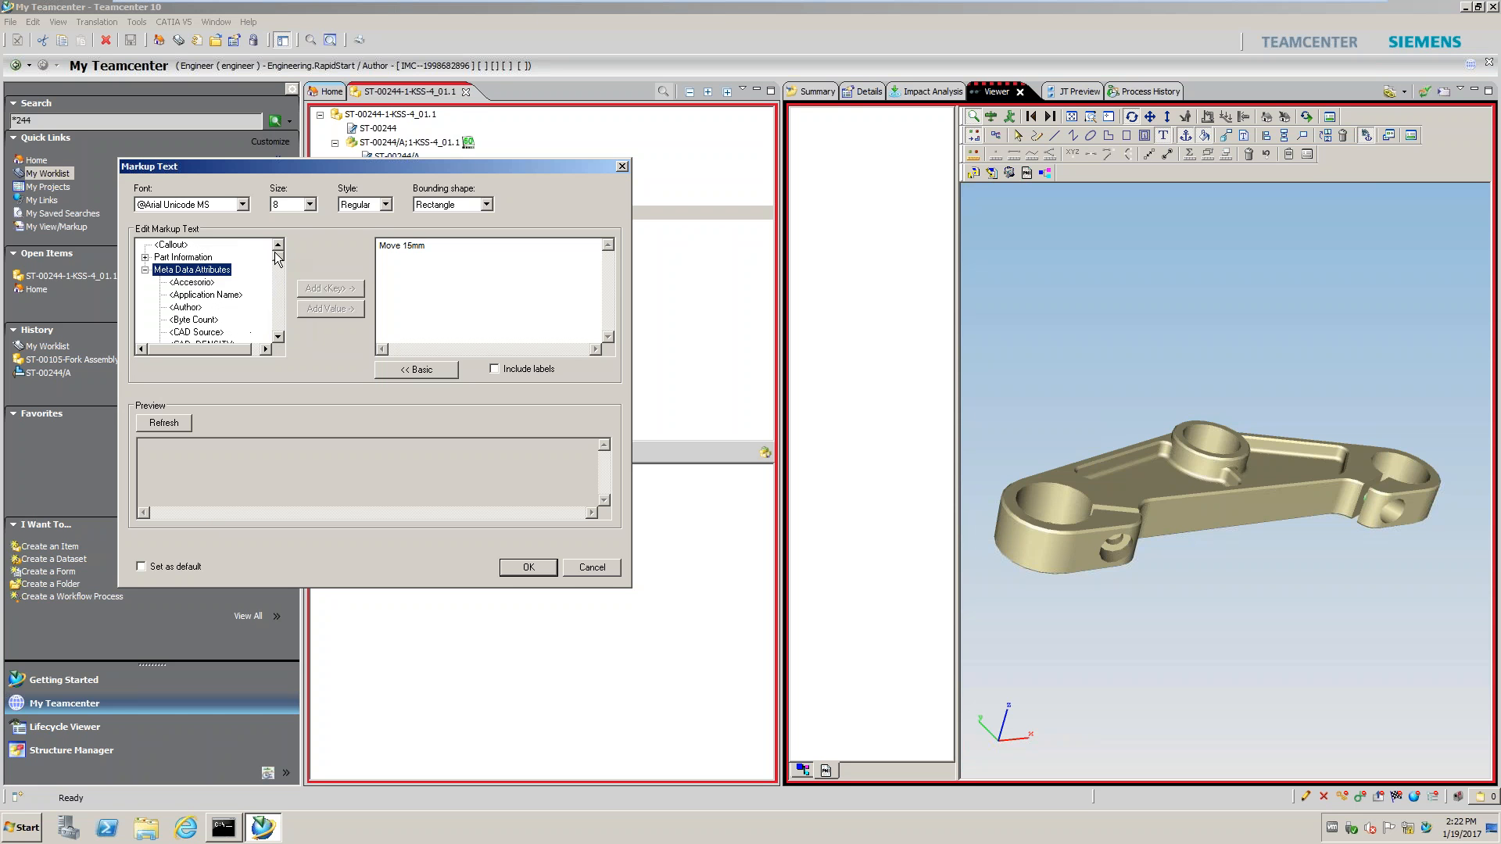
click(145, 257)
click(179, 270)
click(447, 257)
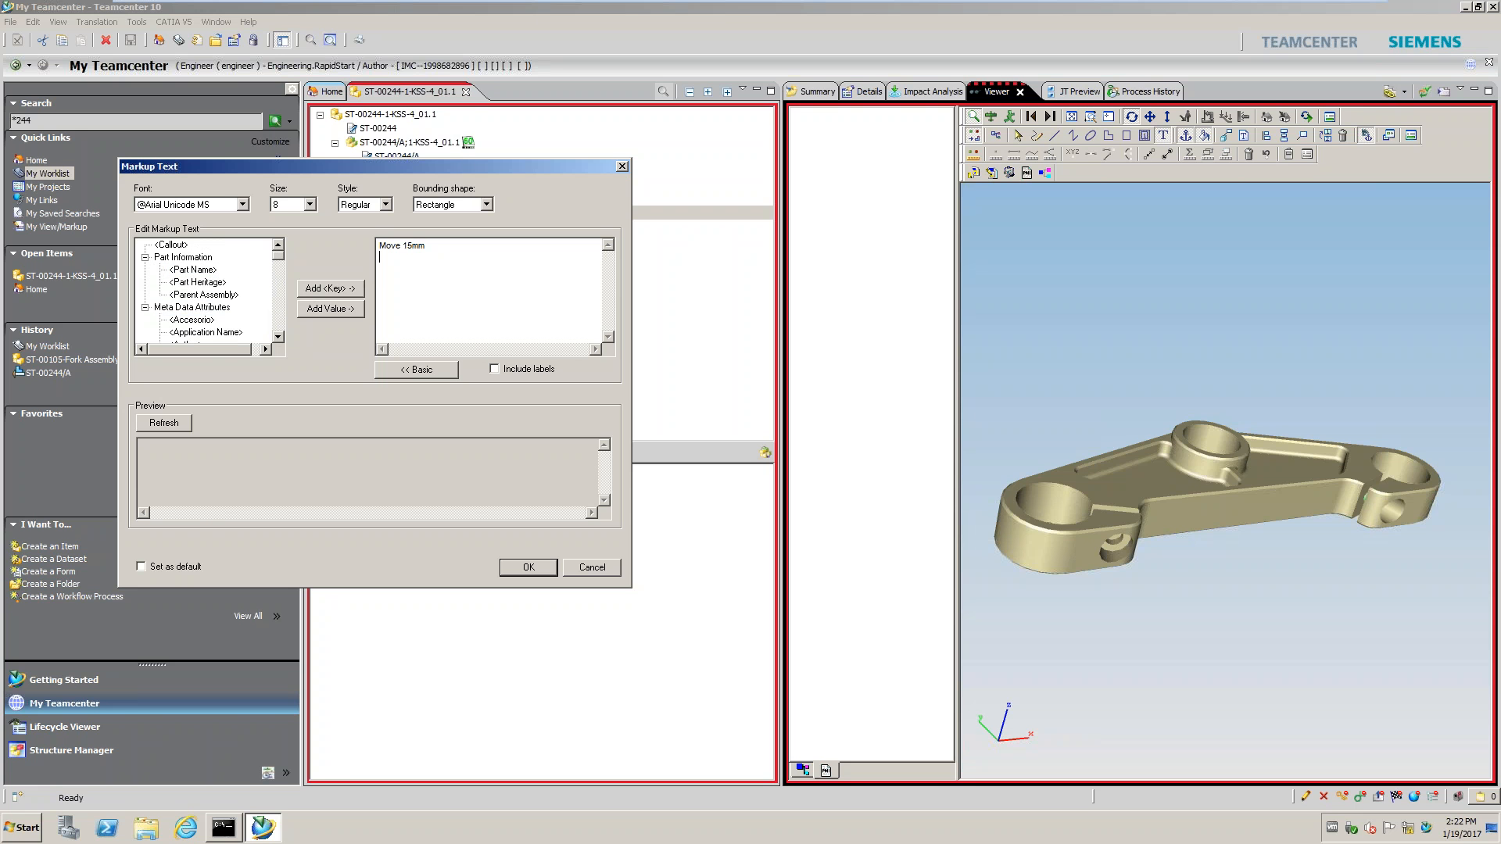
click(330, 288)
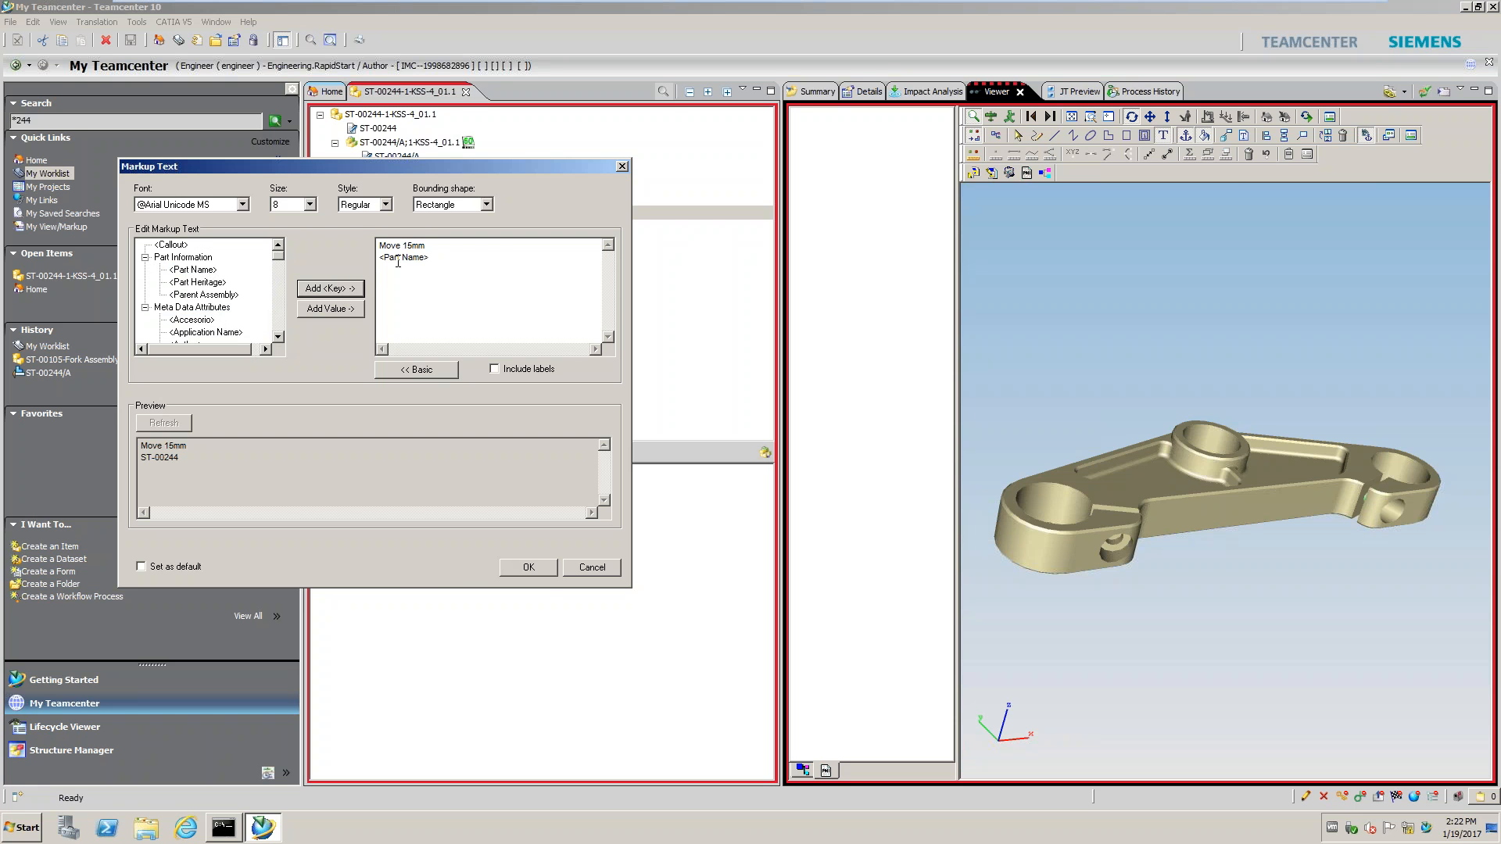
click(526, 568)
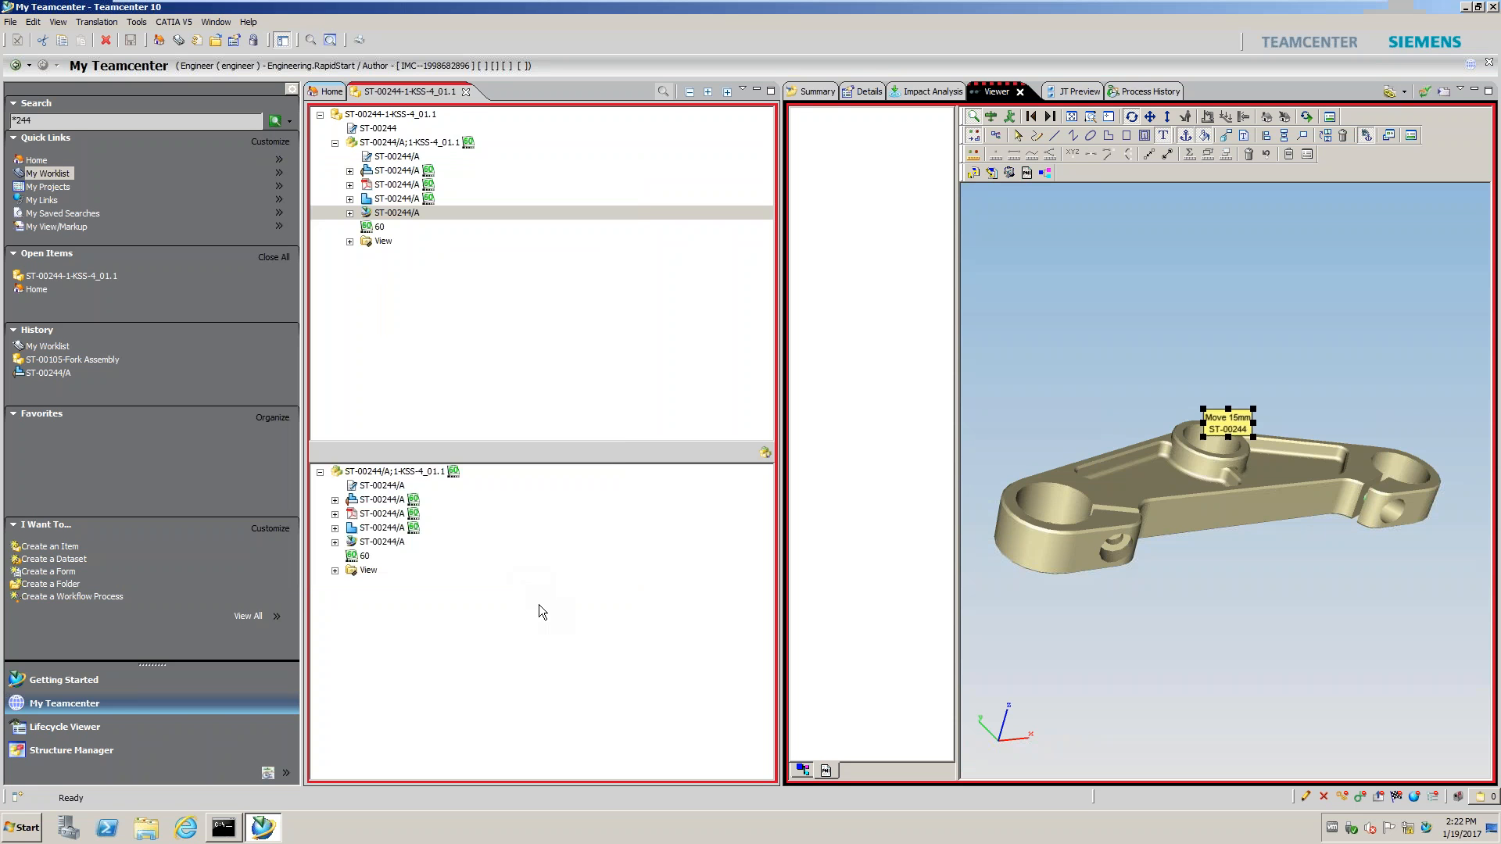
middle_drag(1242, 408, 1239, 365)
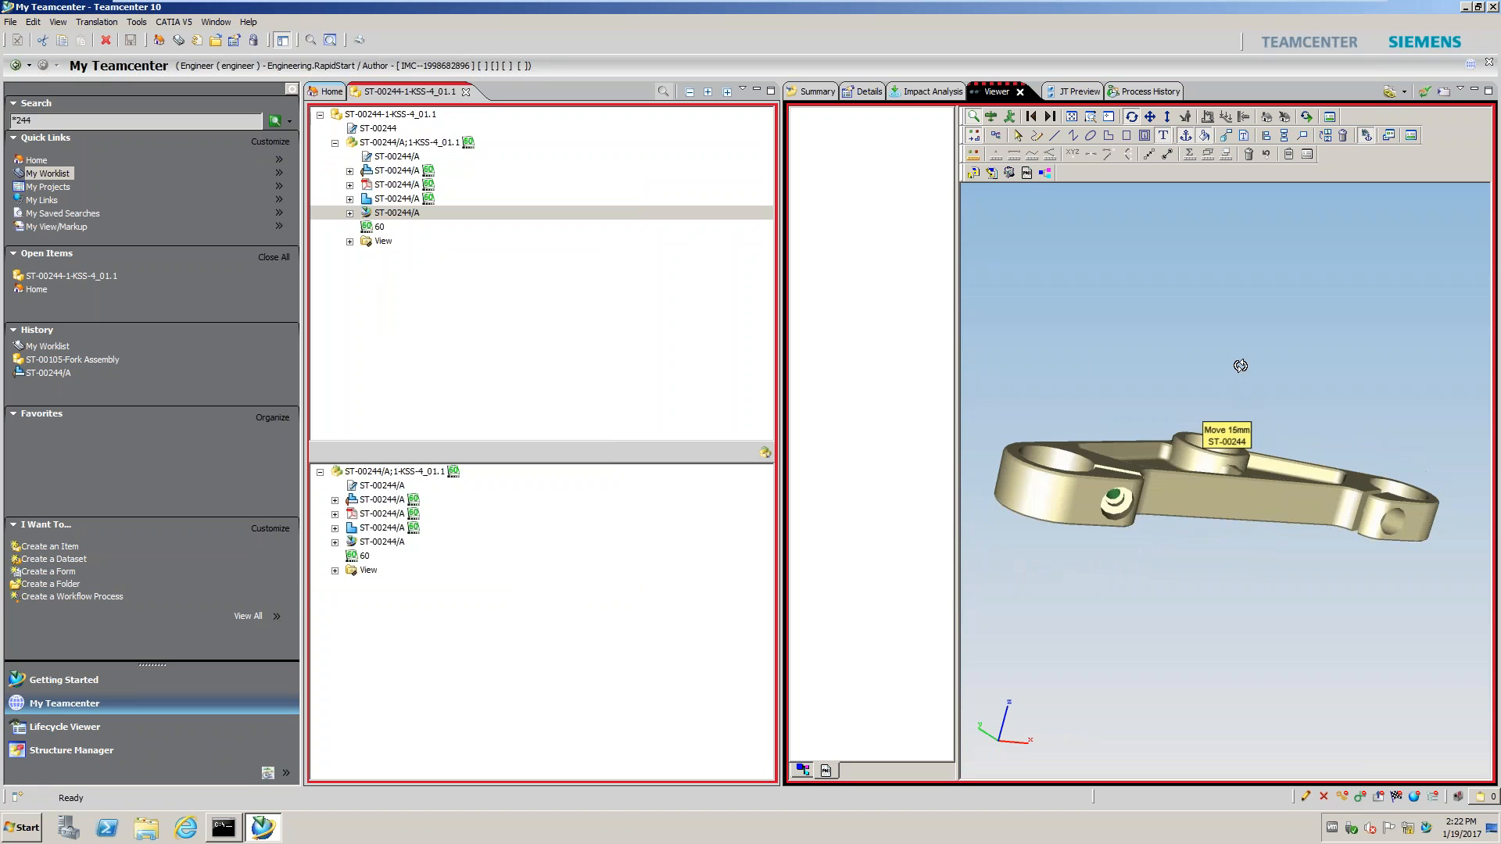
middle_drag(1241, 424, 1045, 345)
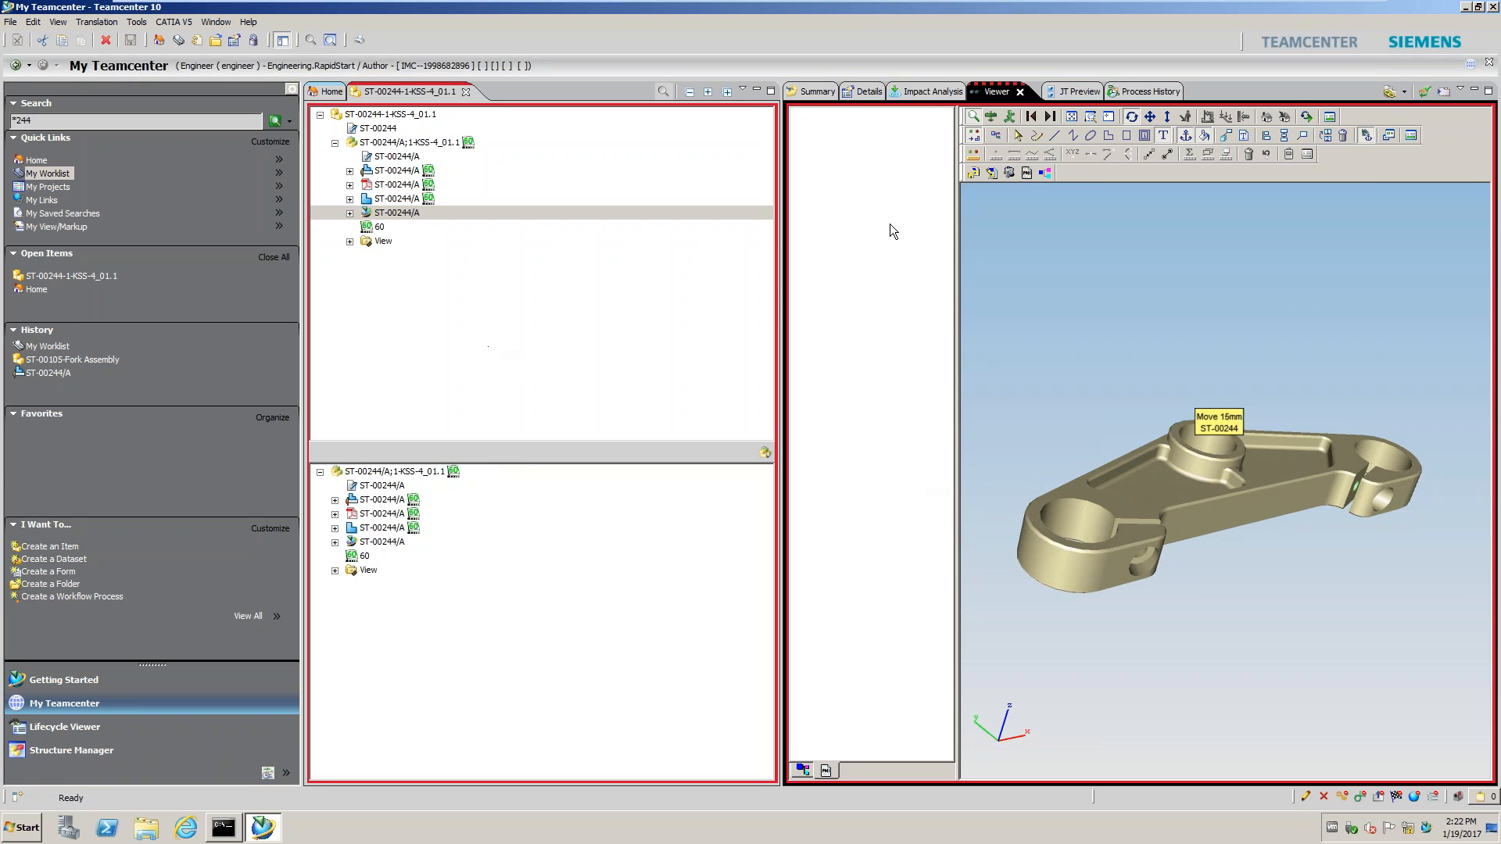
Save the captured markup image as Markup_of_ST-00244_A, without saving the layer to a file
click(1010, 173)
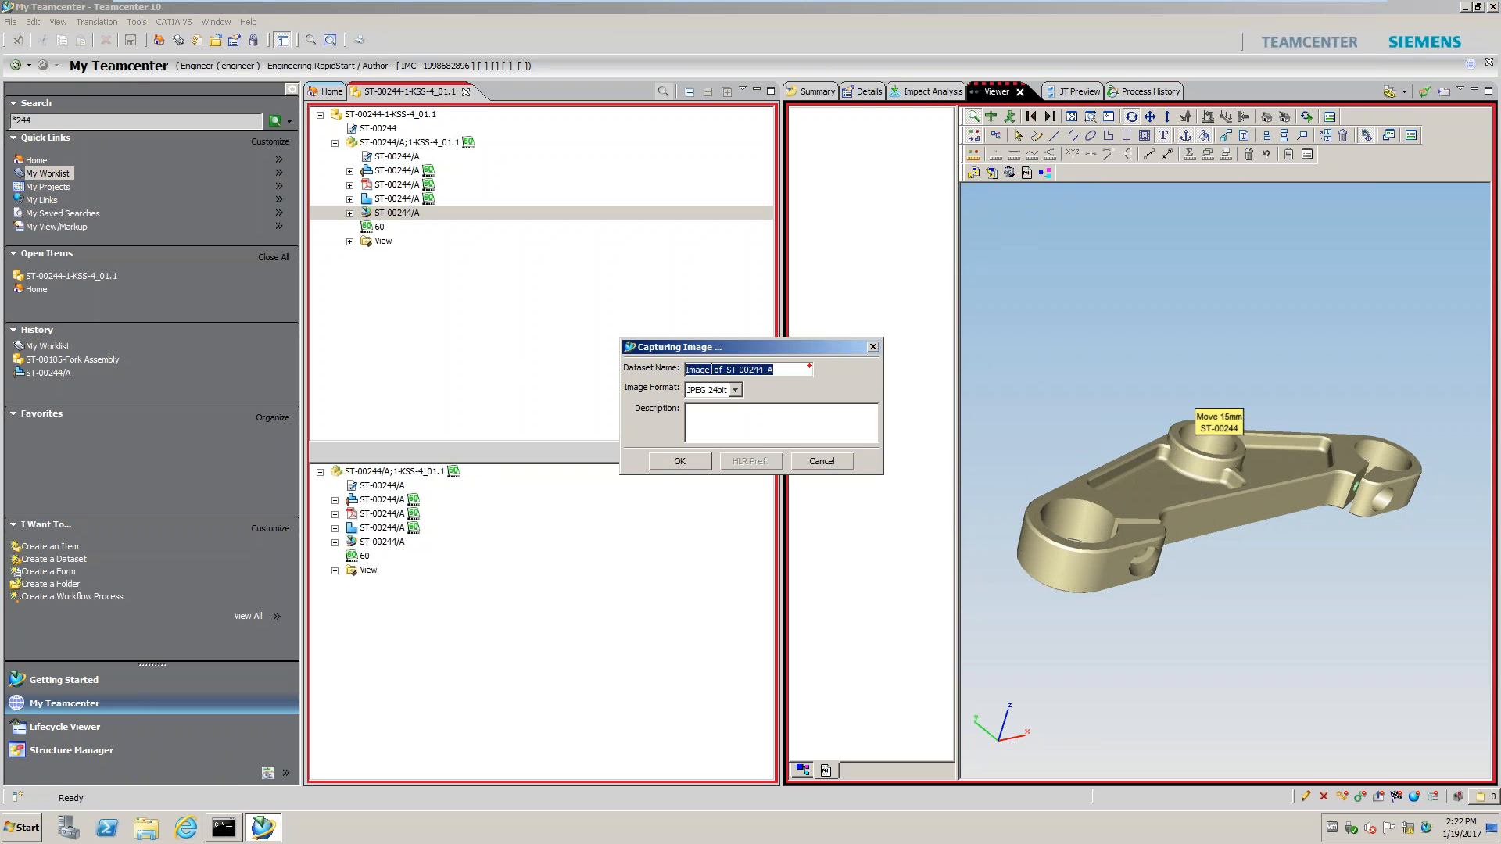
drag(711, 370, 675, 375)
text(Markup)
click(695, 460)
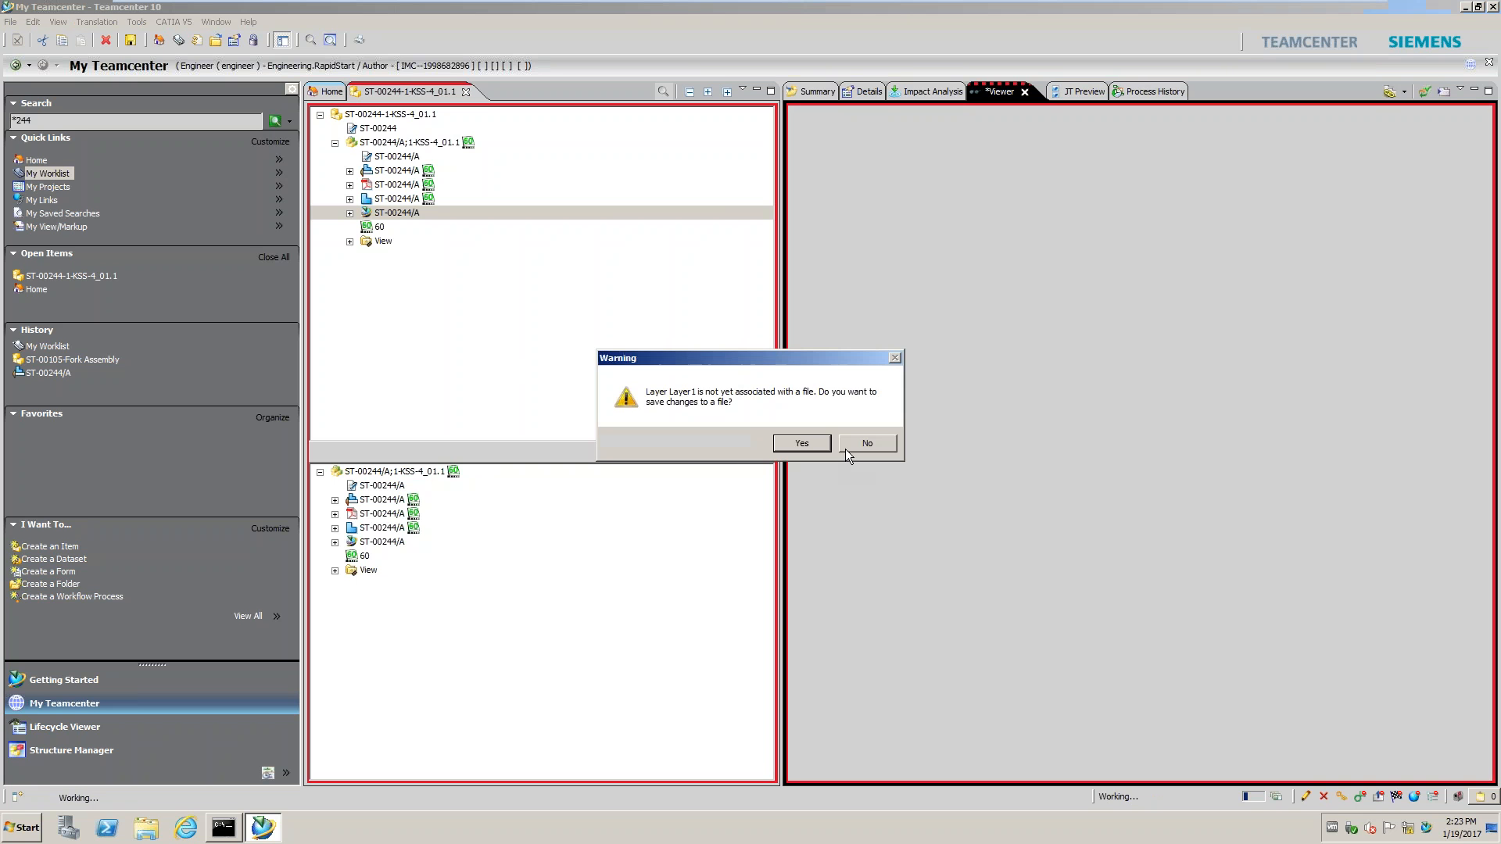
click(845, 449)
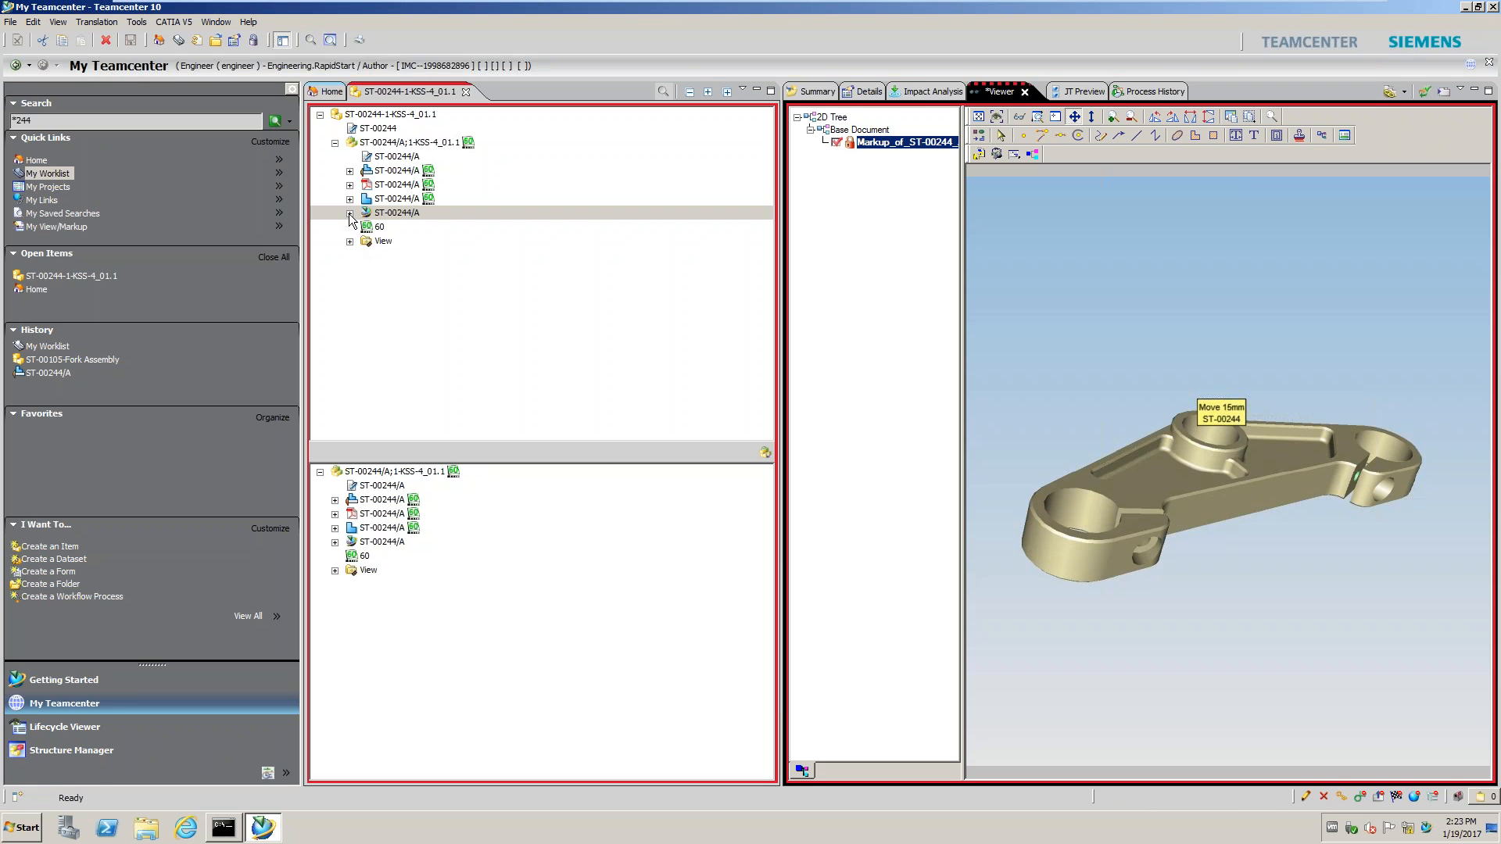
Locate the new Markup_of_ST-00244_A dataset under ST-00244/A, then return Home
click(349, 213)
click(408, 228)
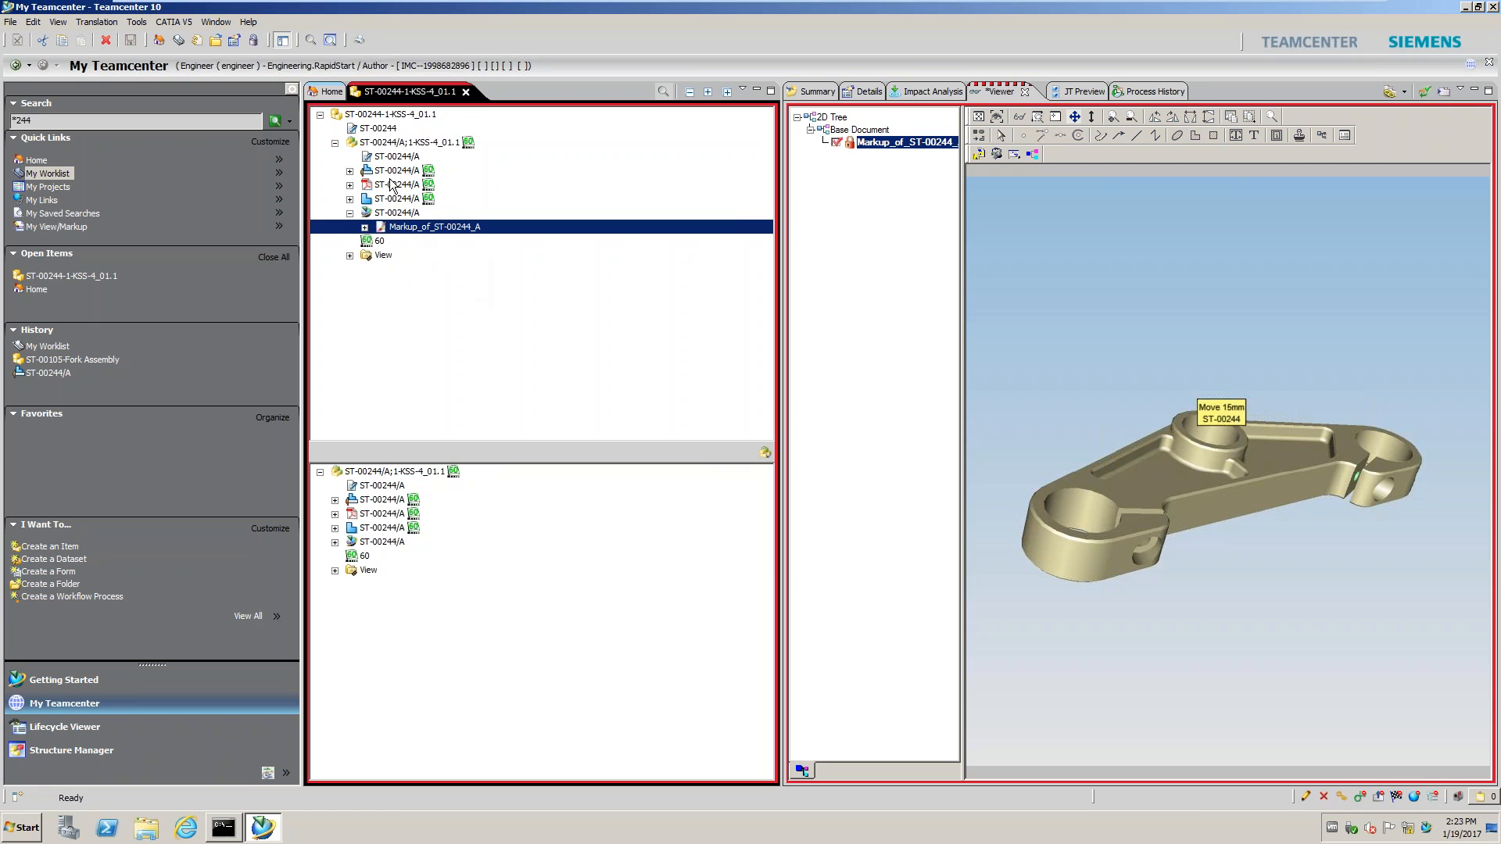
click(331, 92)
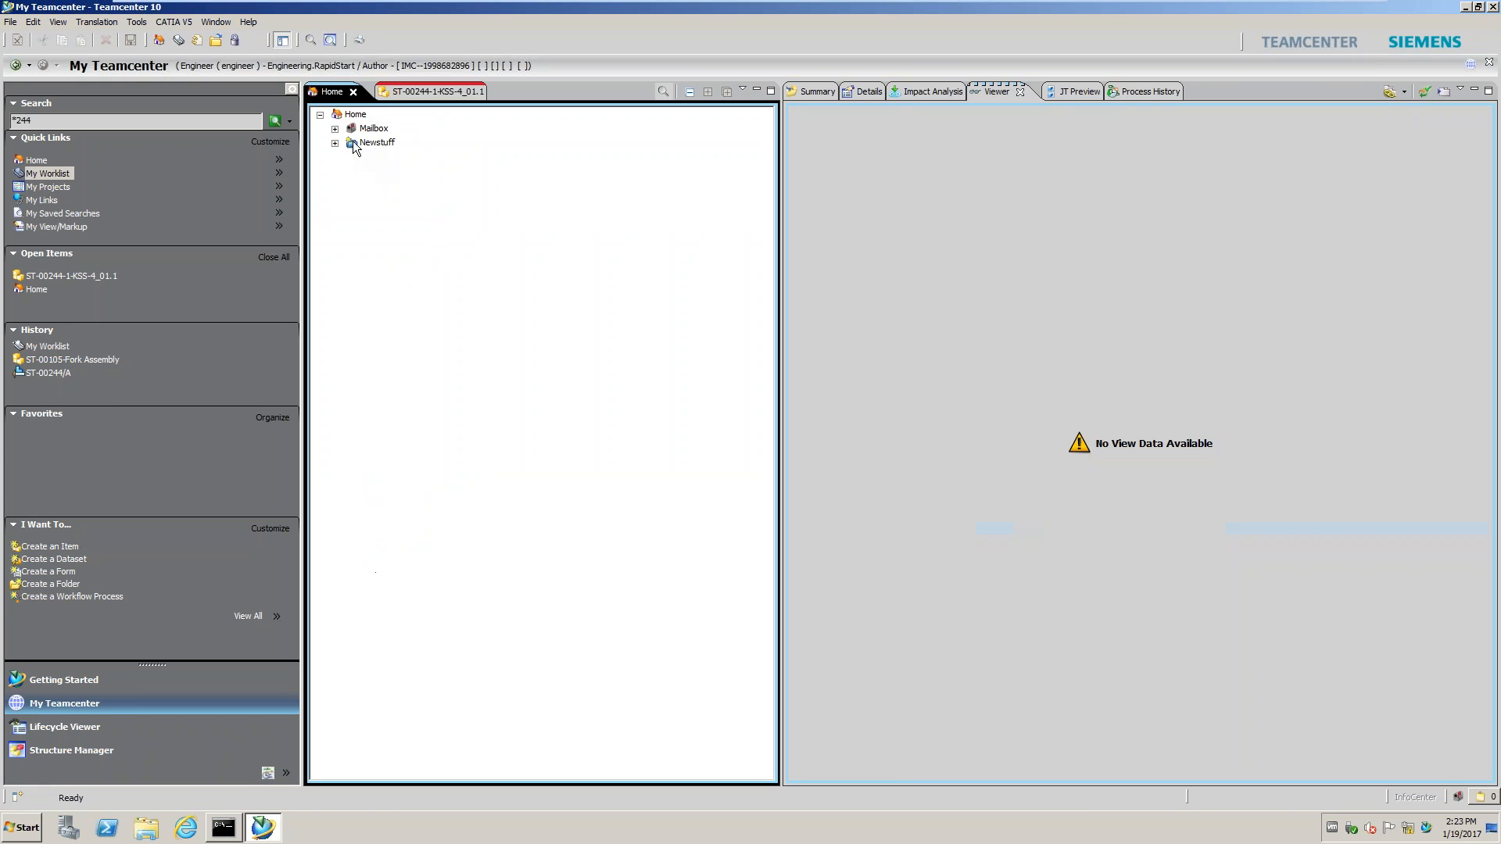
Review the ST00244.pdf sketch, then show where ST-00244/A is used: ST-00105/A Fork Assembly
click(350, 143)
click(394, 159)
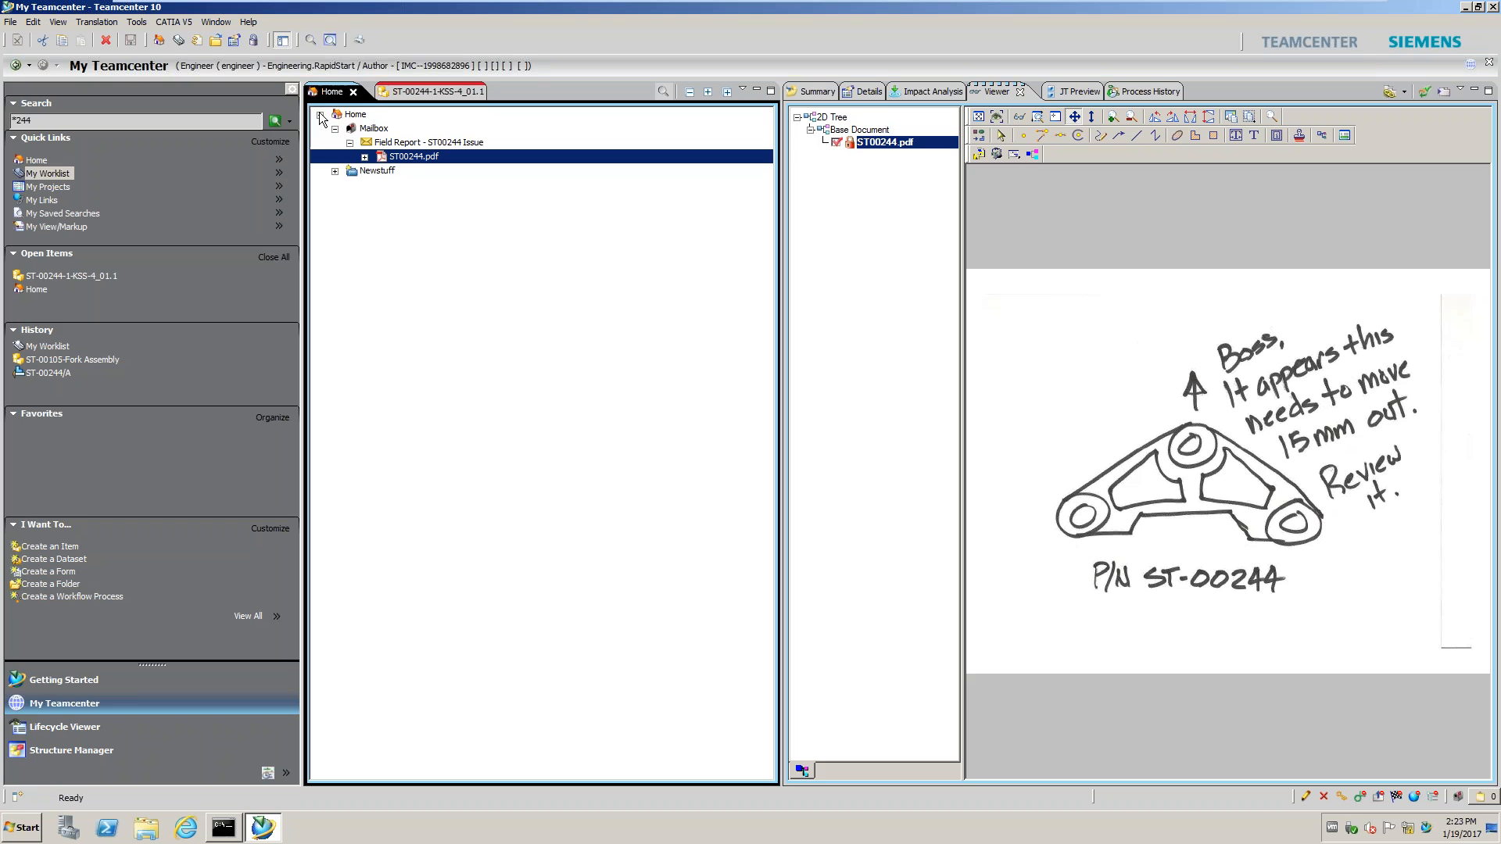
click(388, 97)
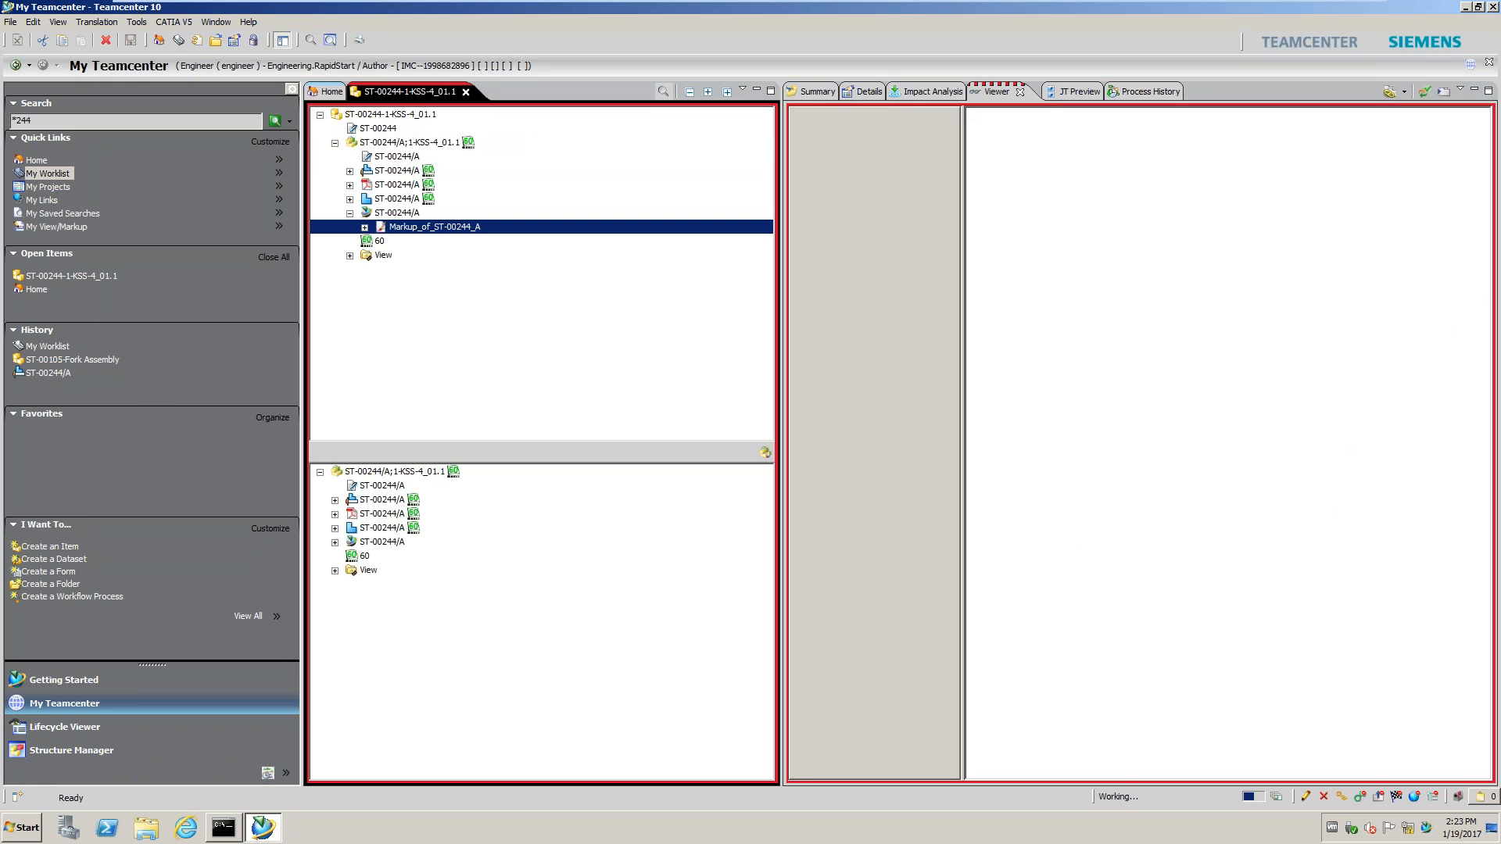
click(422, 142)
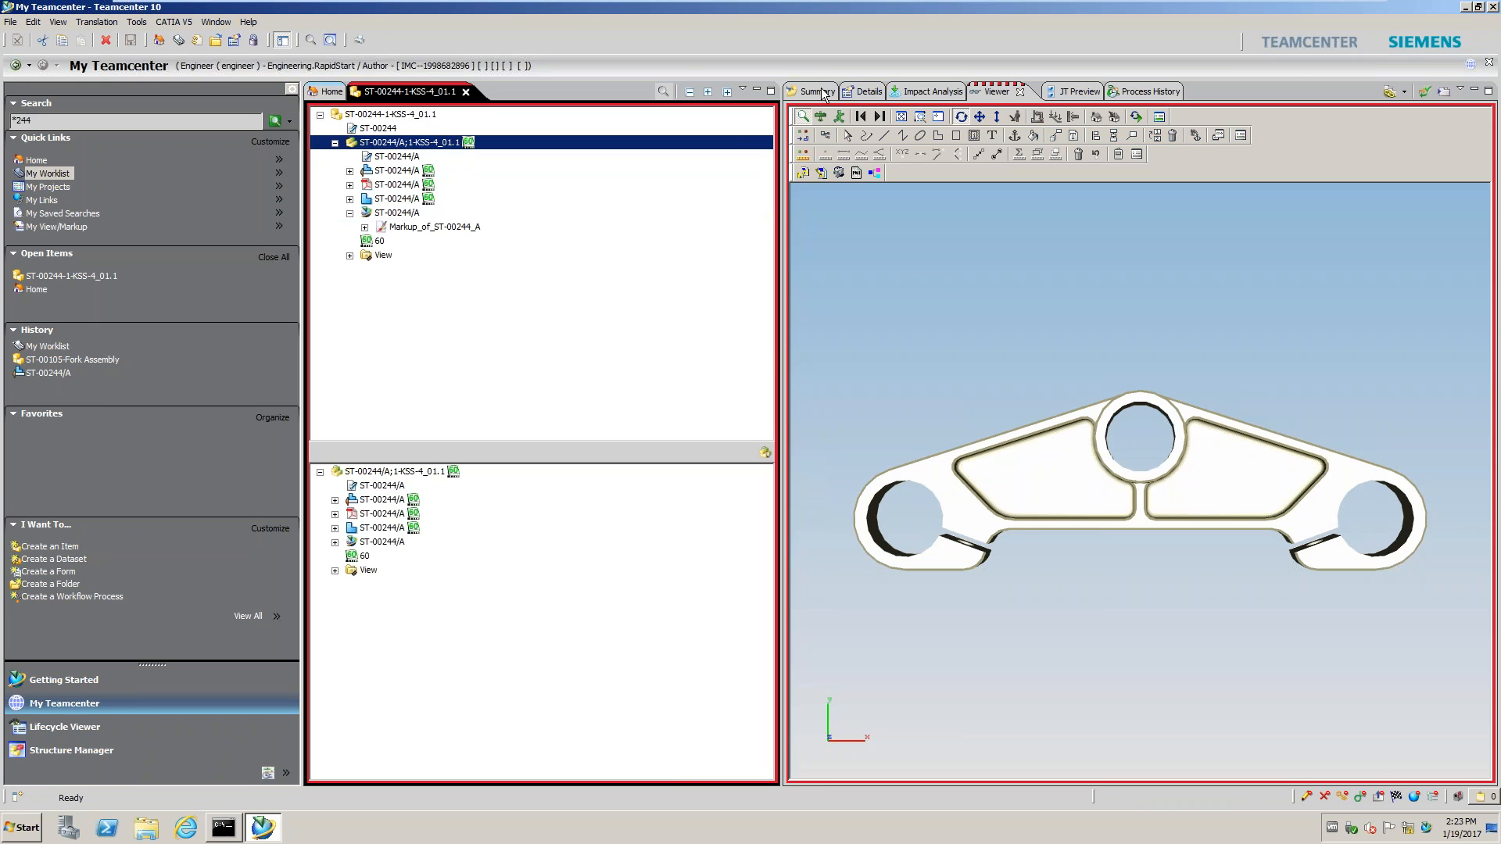
click(824, 92)
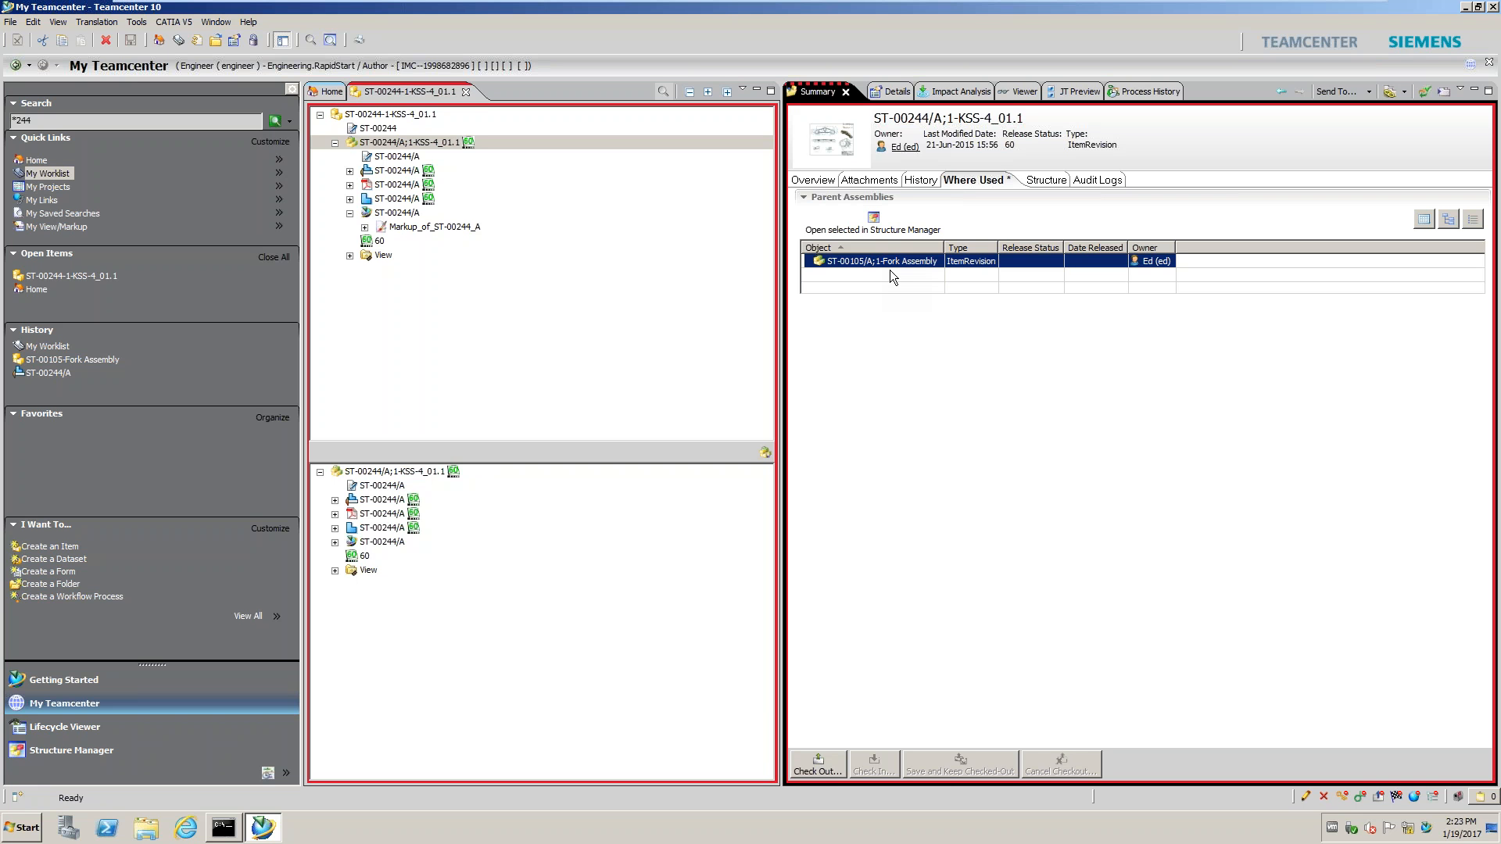
Open the Fork Assembly in Structure Manager and close the ST-00244-1-KSS-4_01.1 item
click(874, 222)
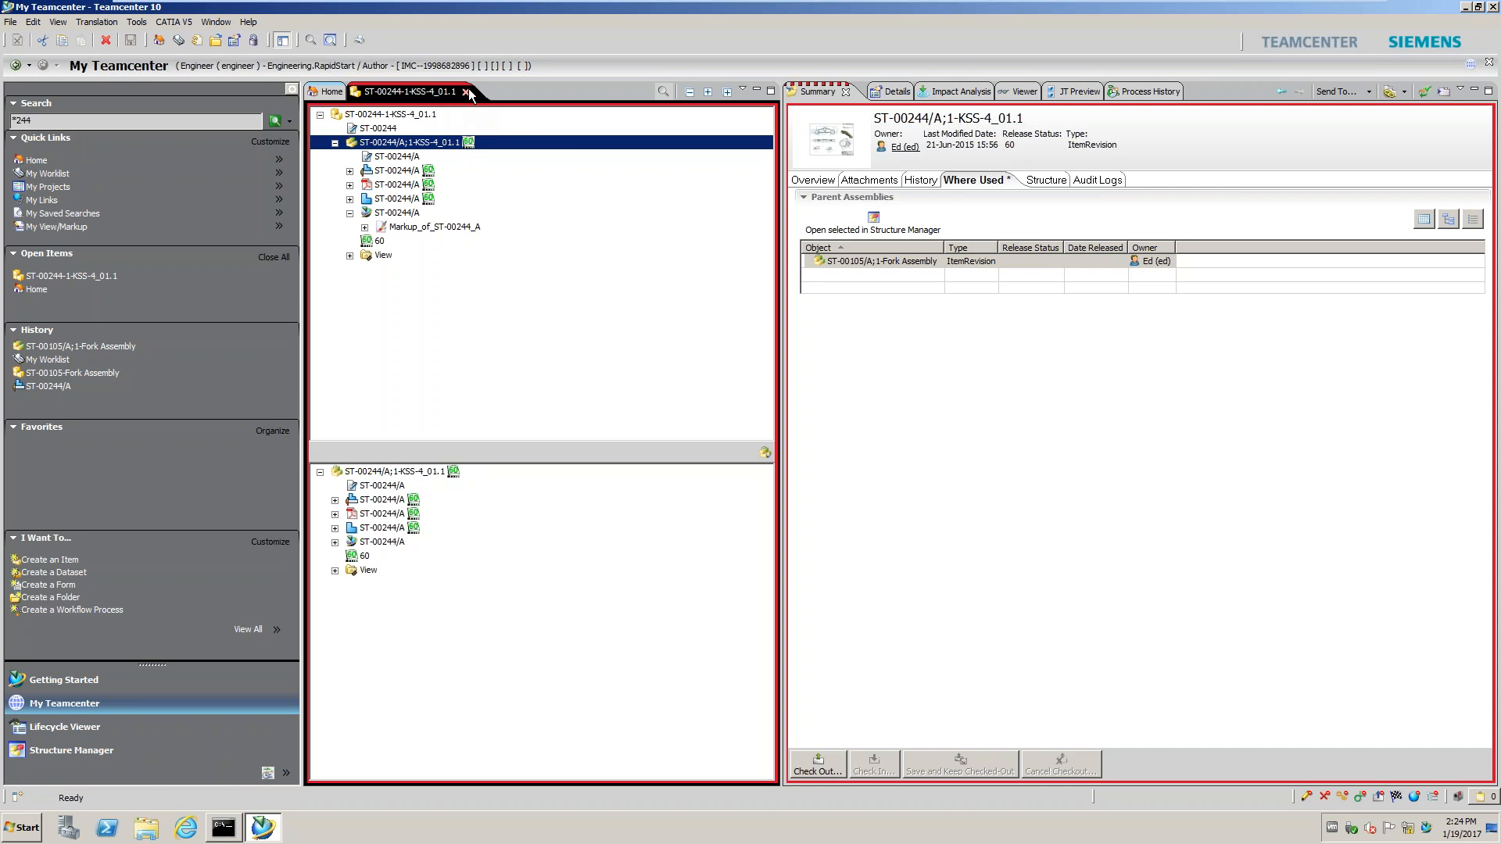
click(467, 92)
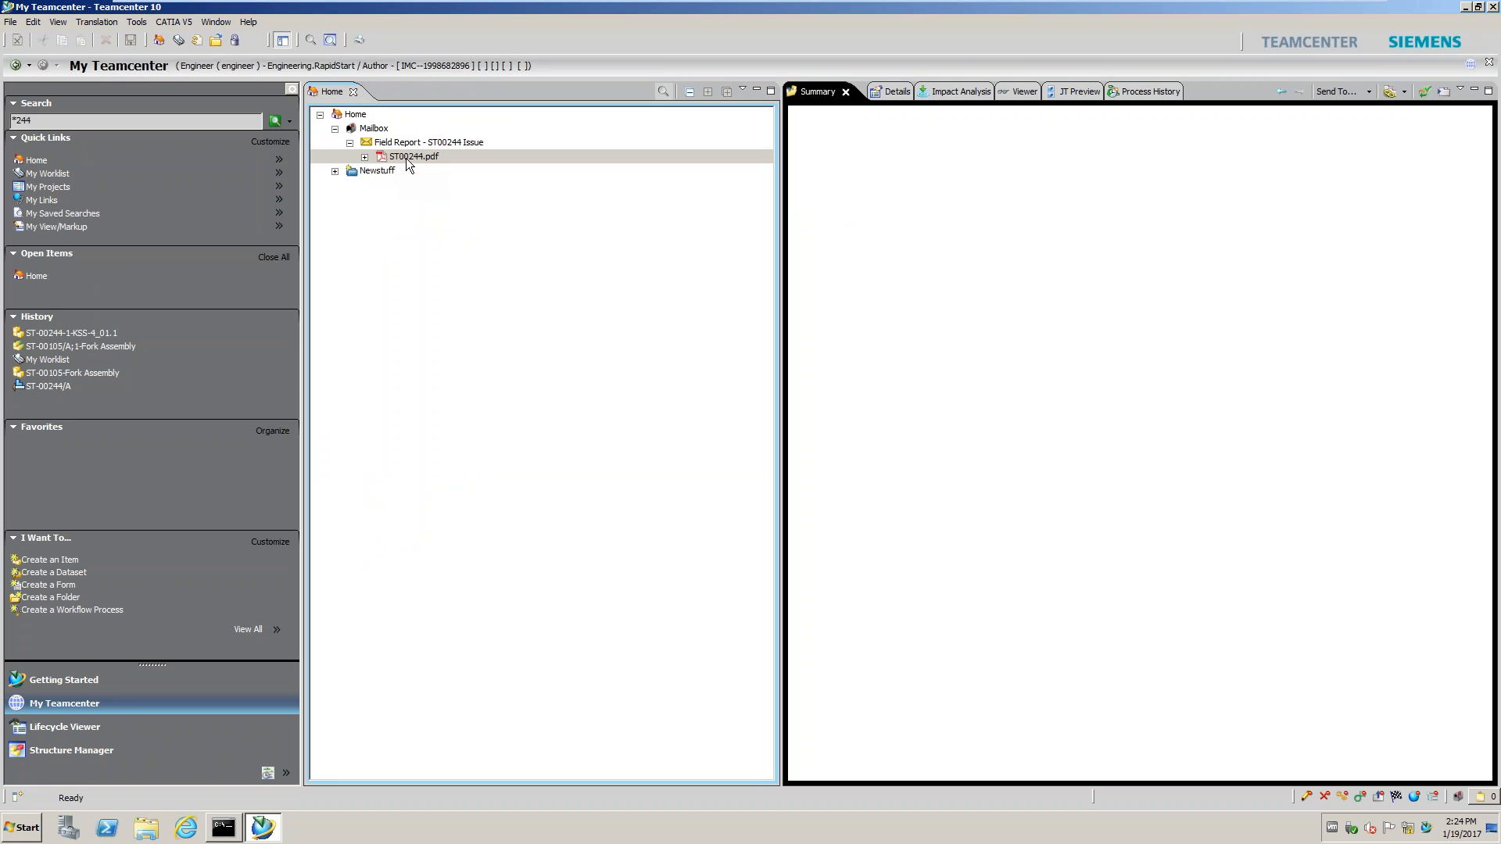
Launch Microsoft Word 2010, then select the Home folder and begin File > New
click(24, 827)
click(76, 621)
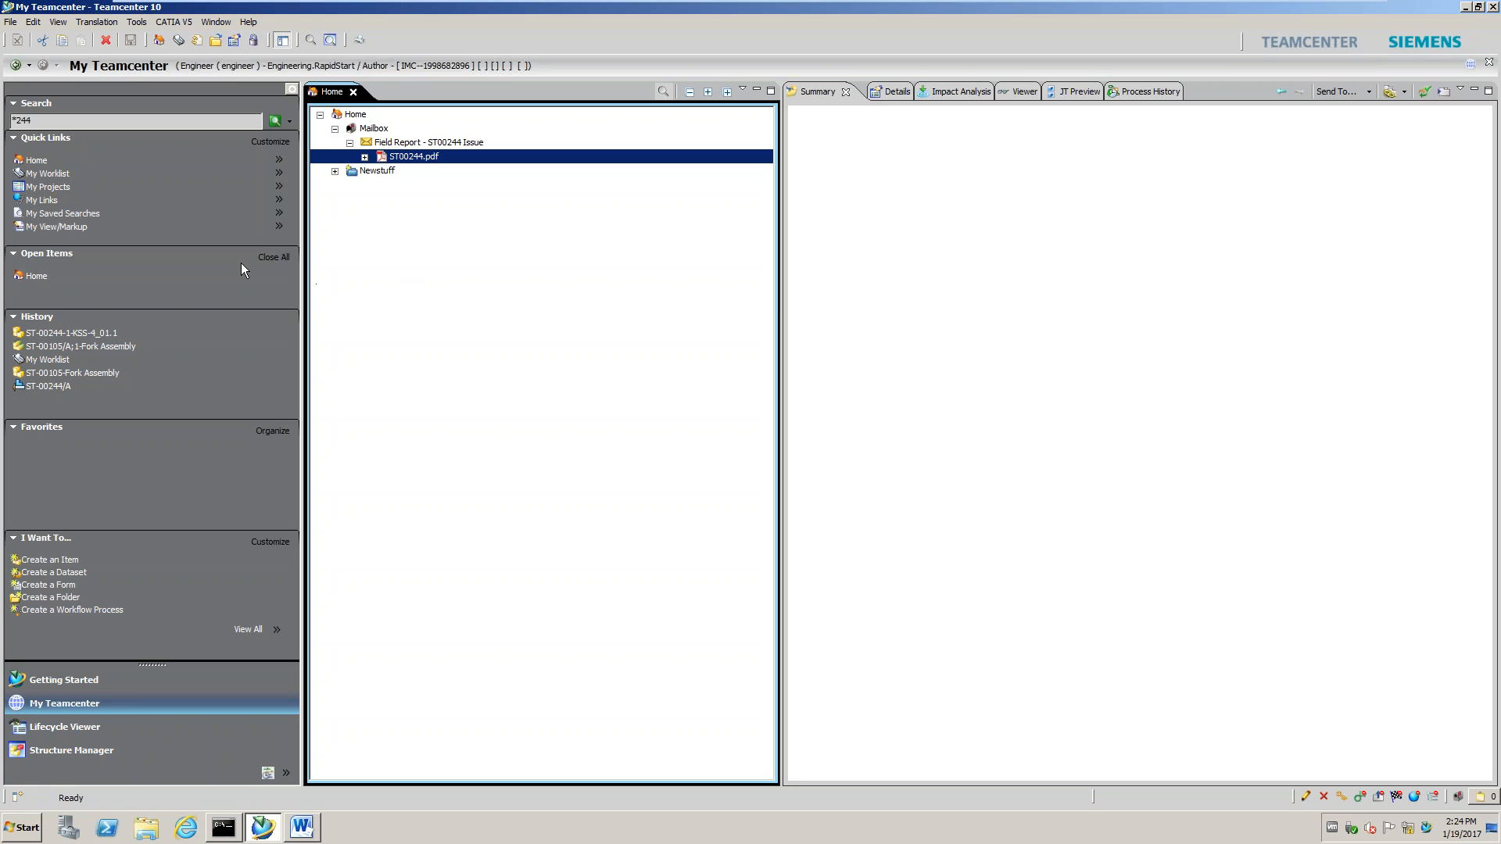
click(353, 115)
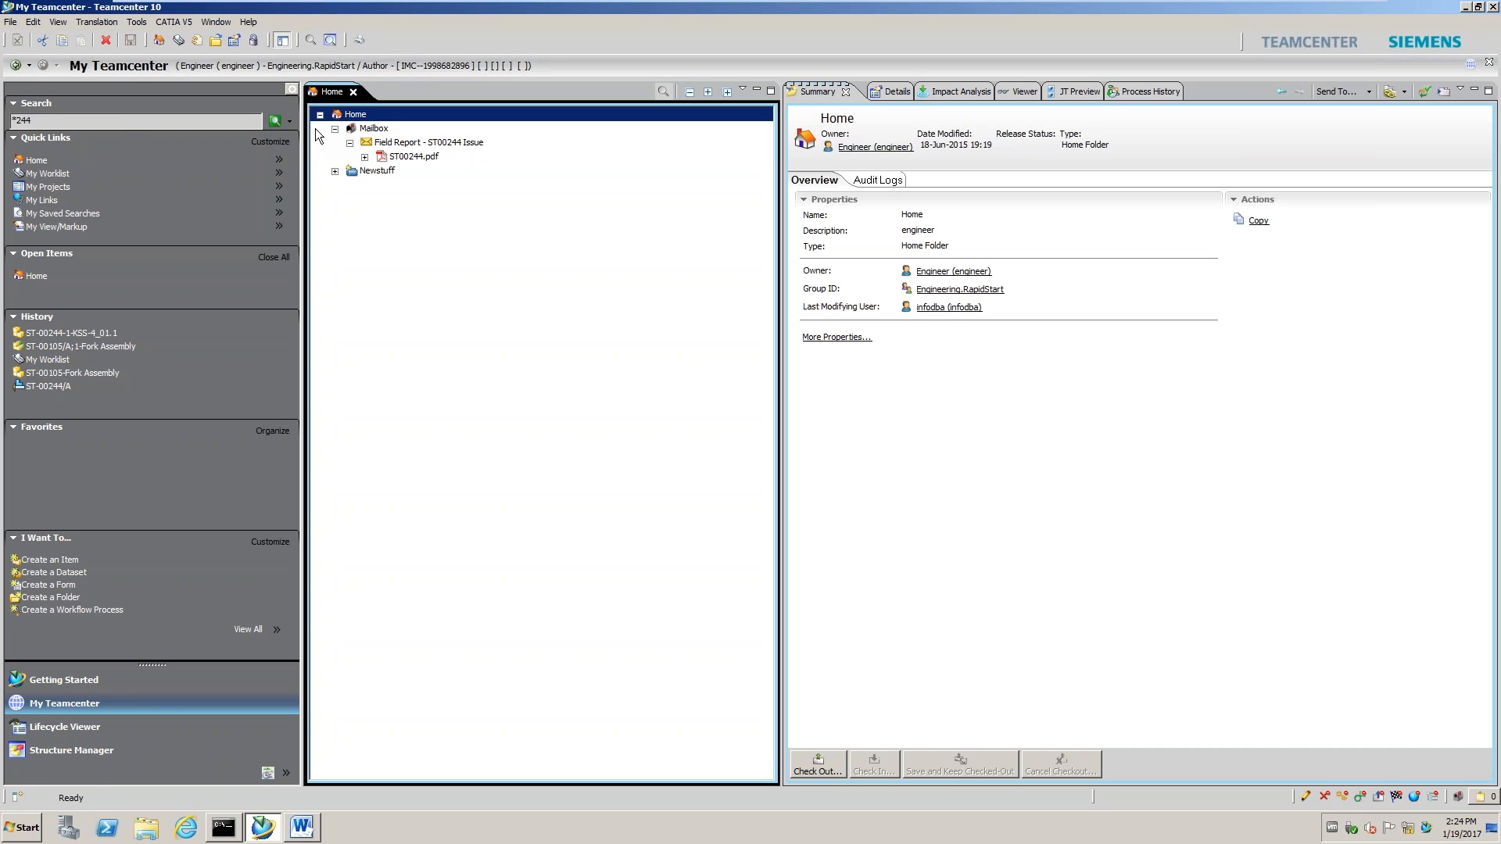
click(11, 22)
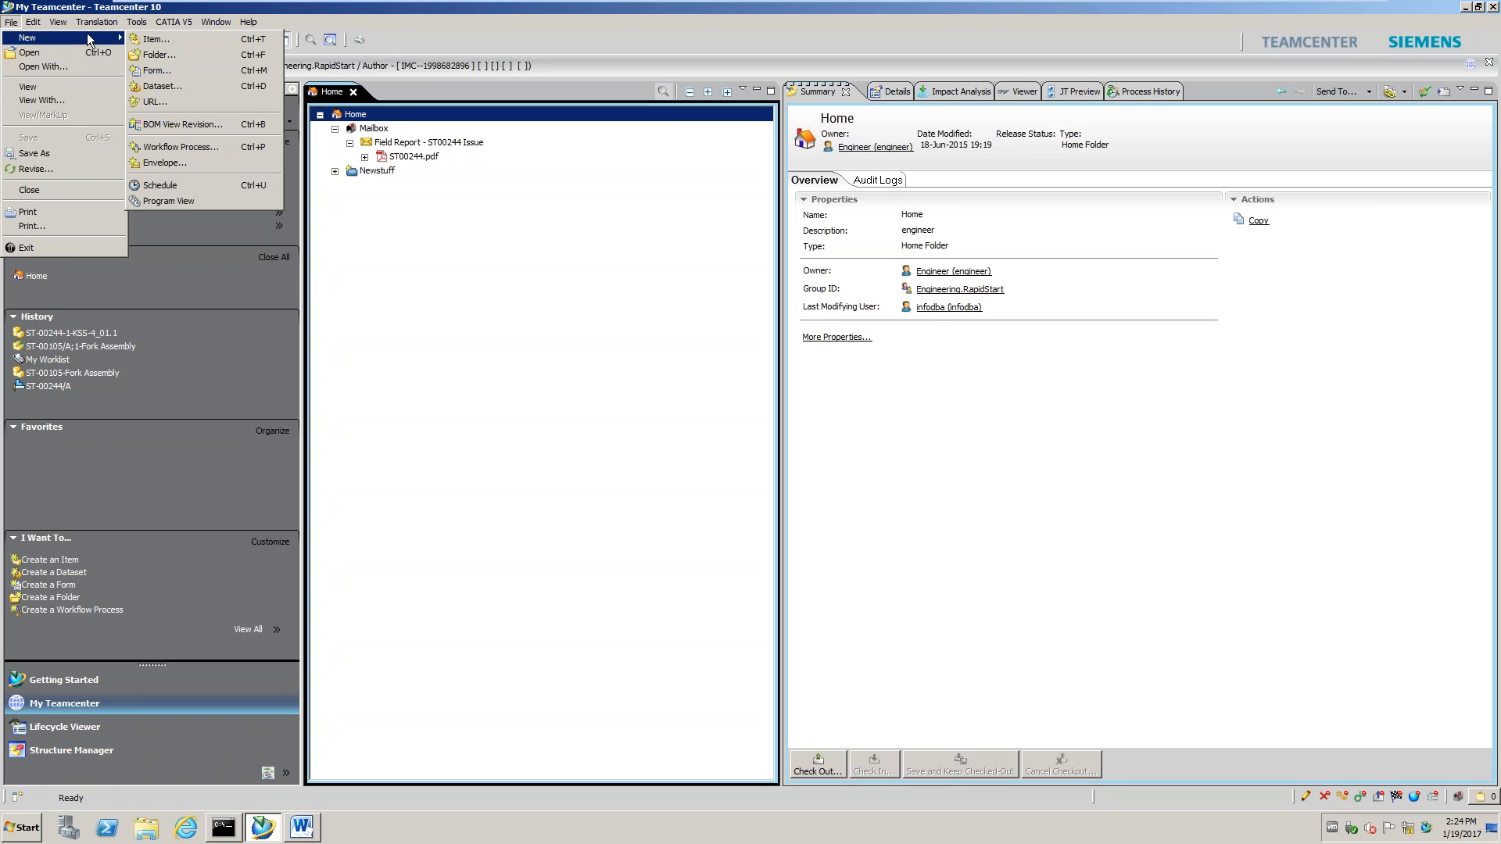
Start a new item and choose Engineering Order as the item type
click(11, 22)
click(11, 22)
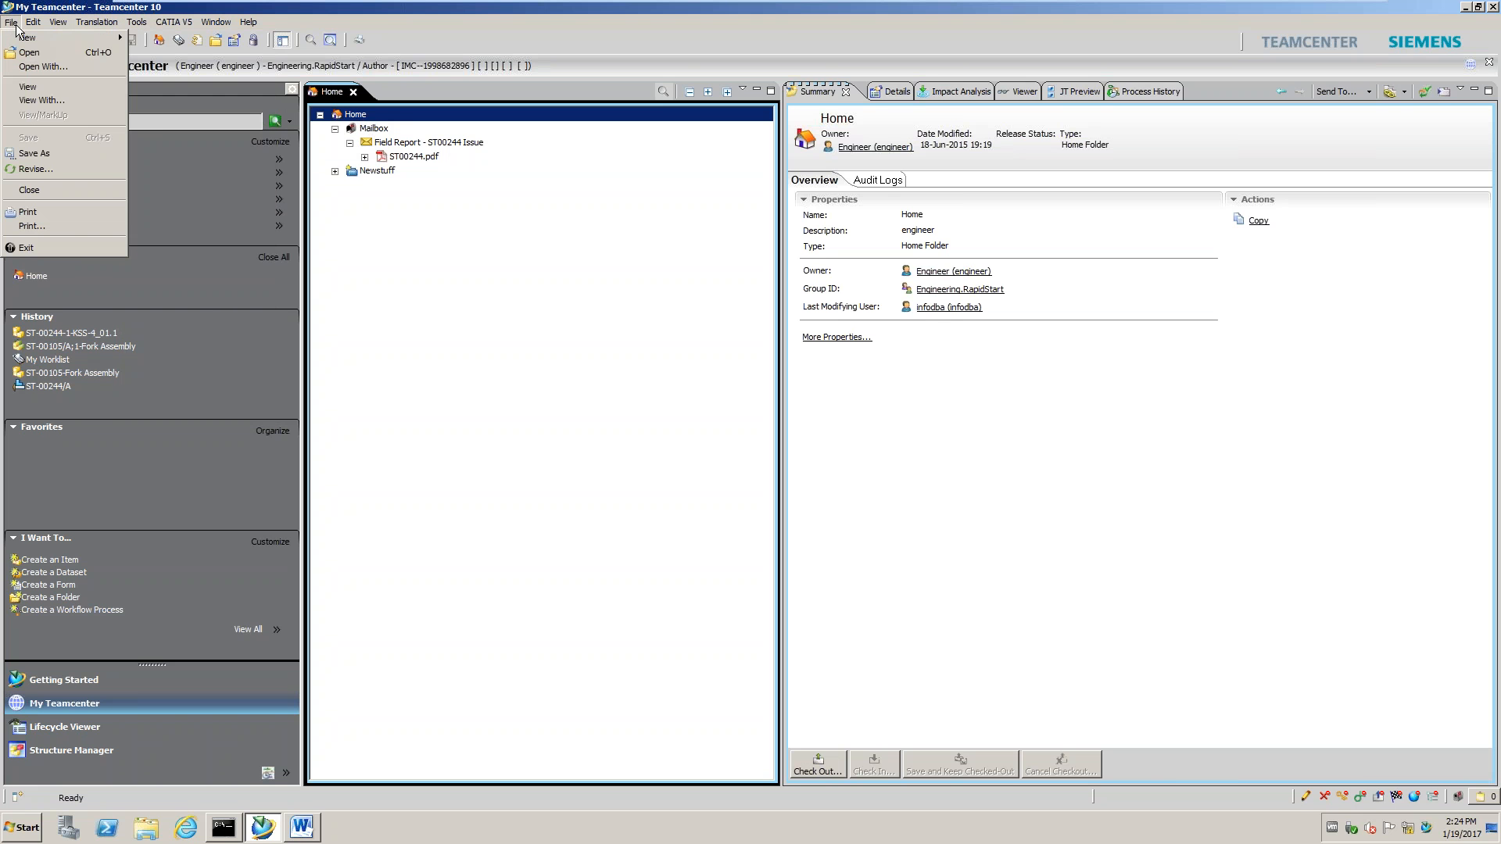
mouse_move(23, 37)
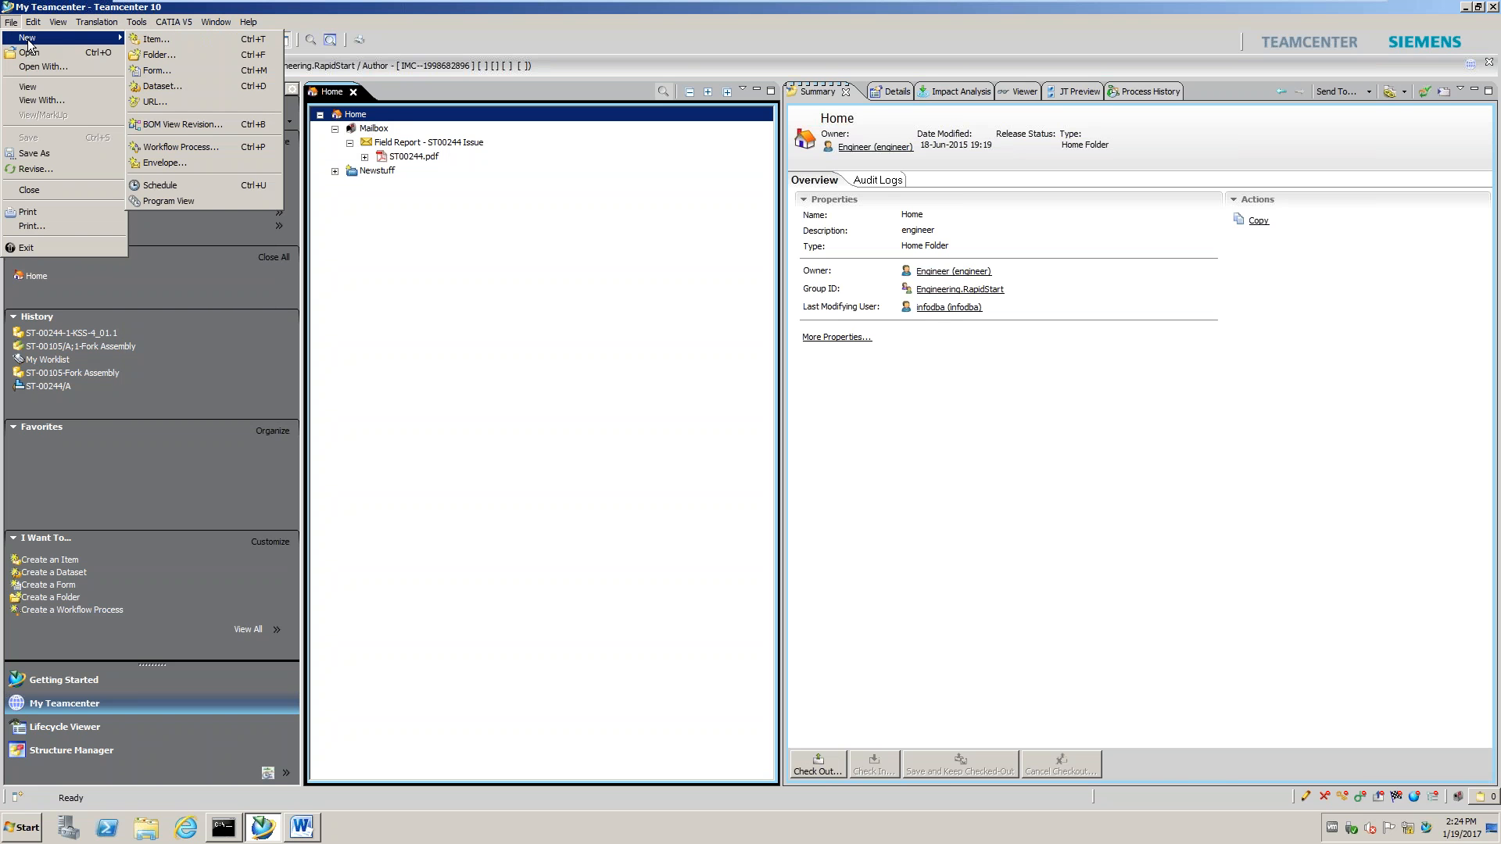
click(139, 39)
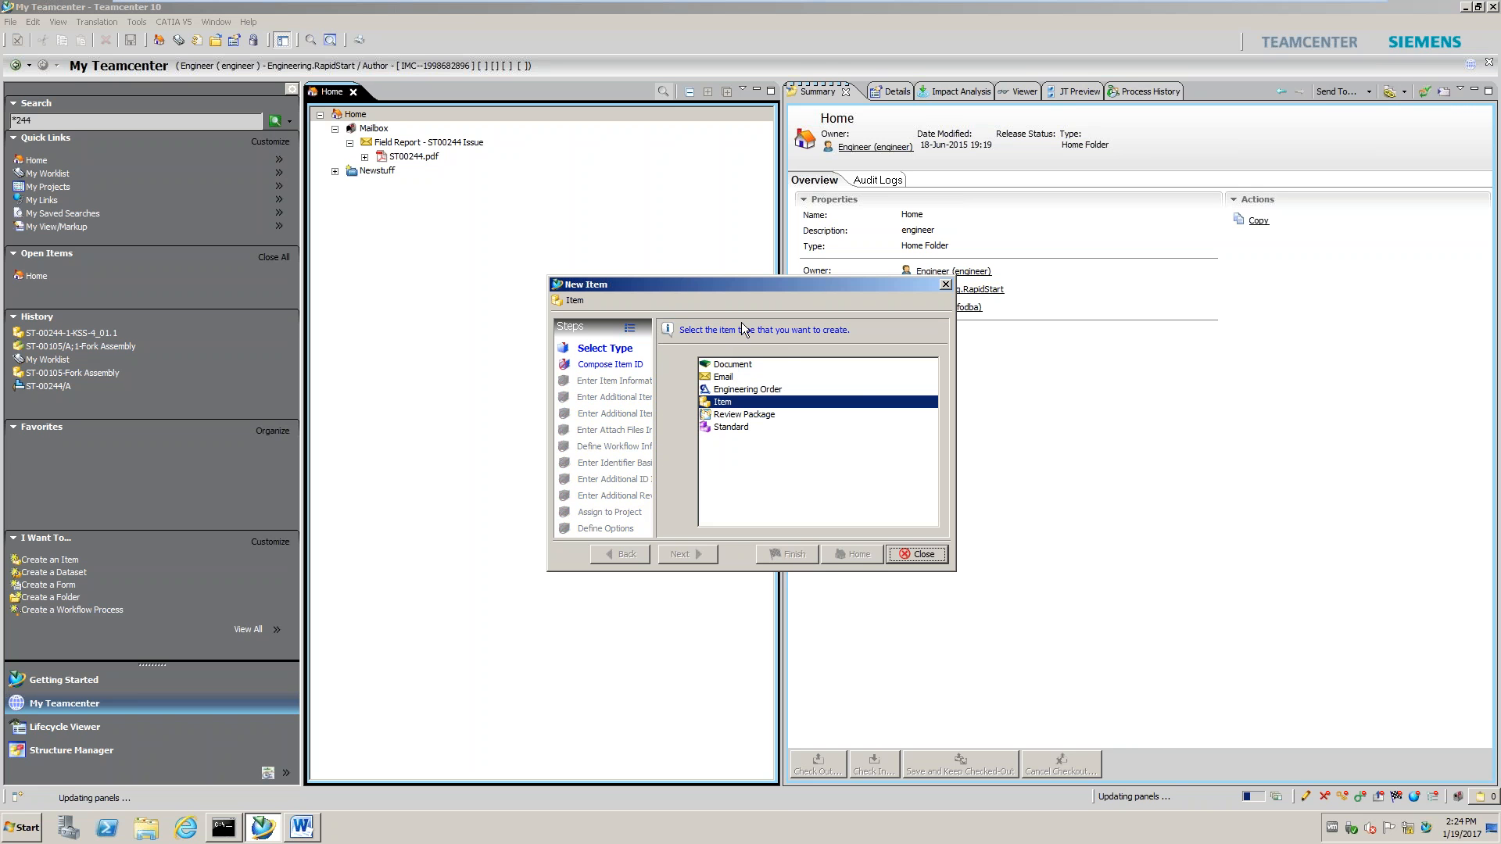
drag(700, 286, 501, 299)
click(549, 402)
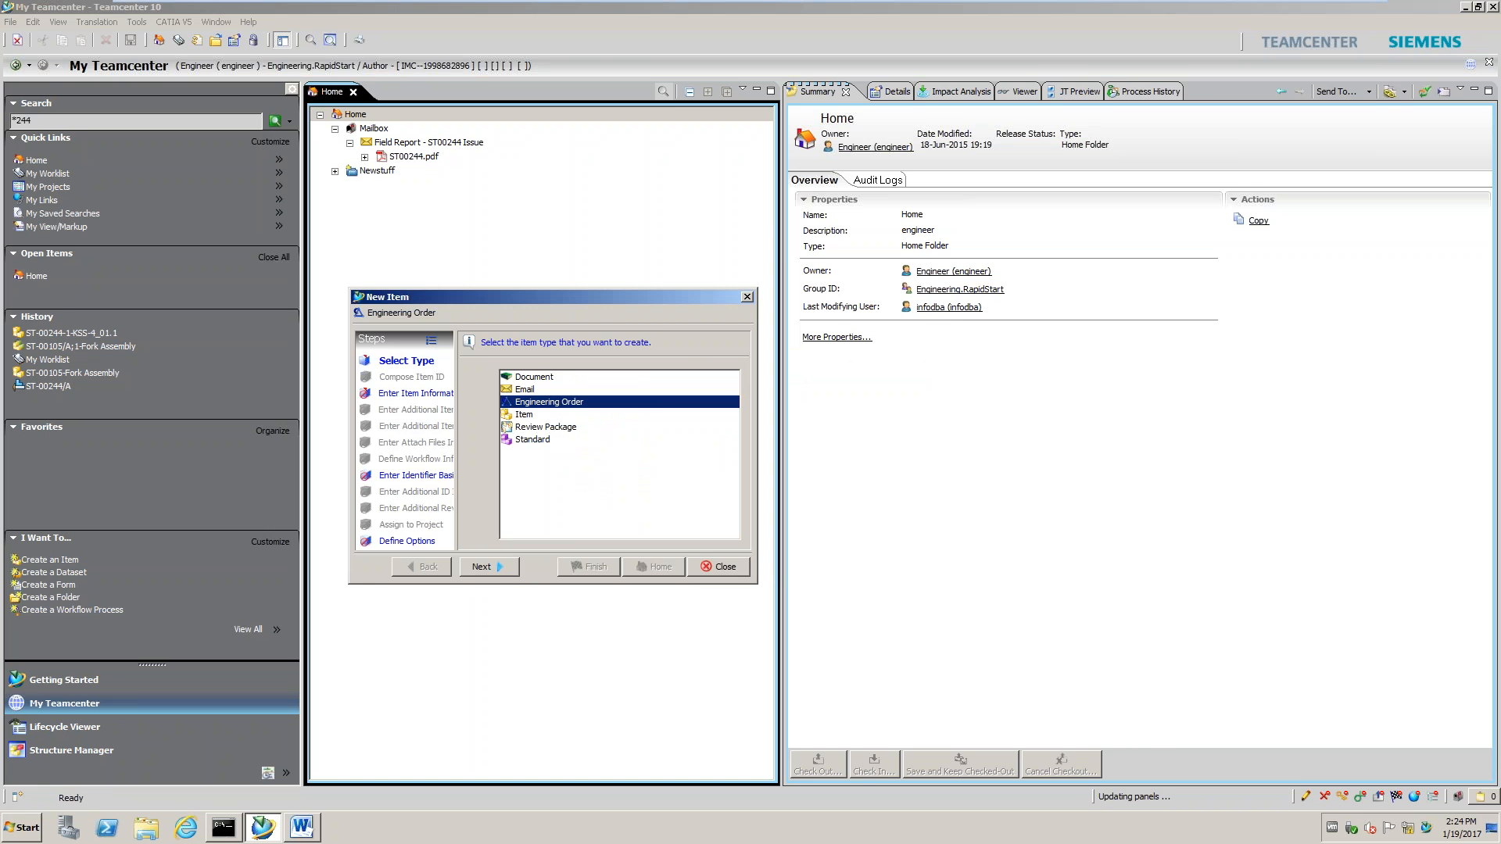
click(485, 568)
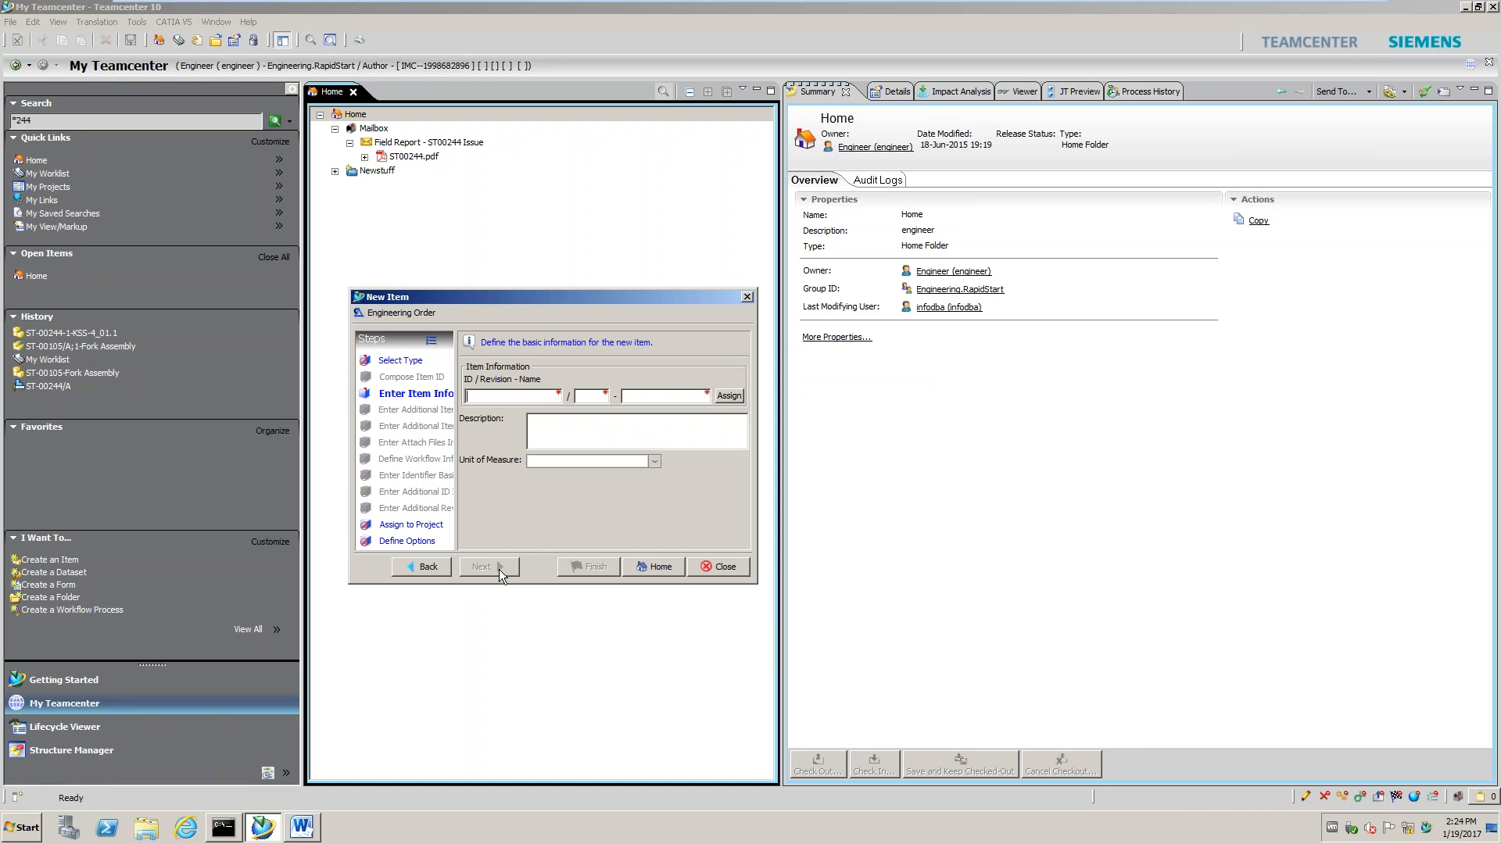
Auto-assign the ID, name it 'Fork Support', describe it 'Move hole 15mm', and finish
click(727, 398)
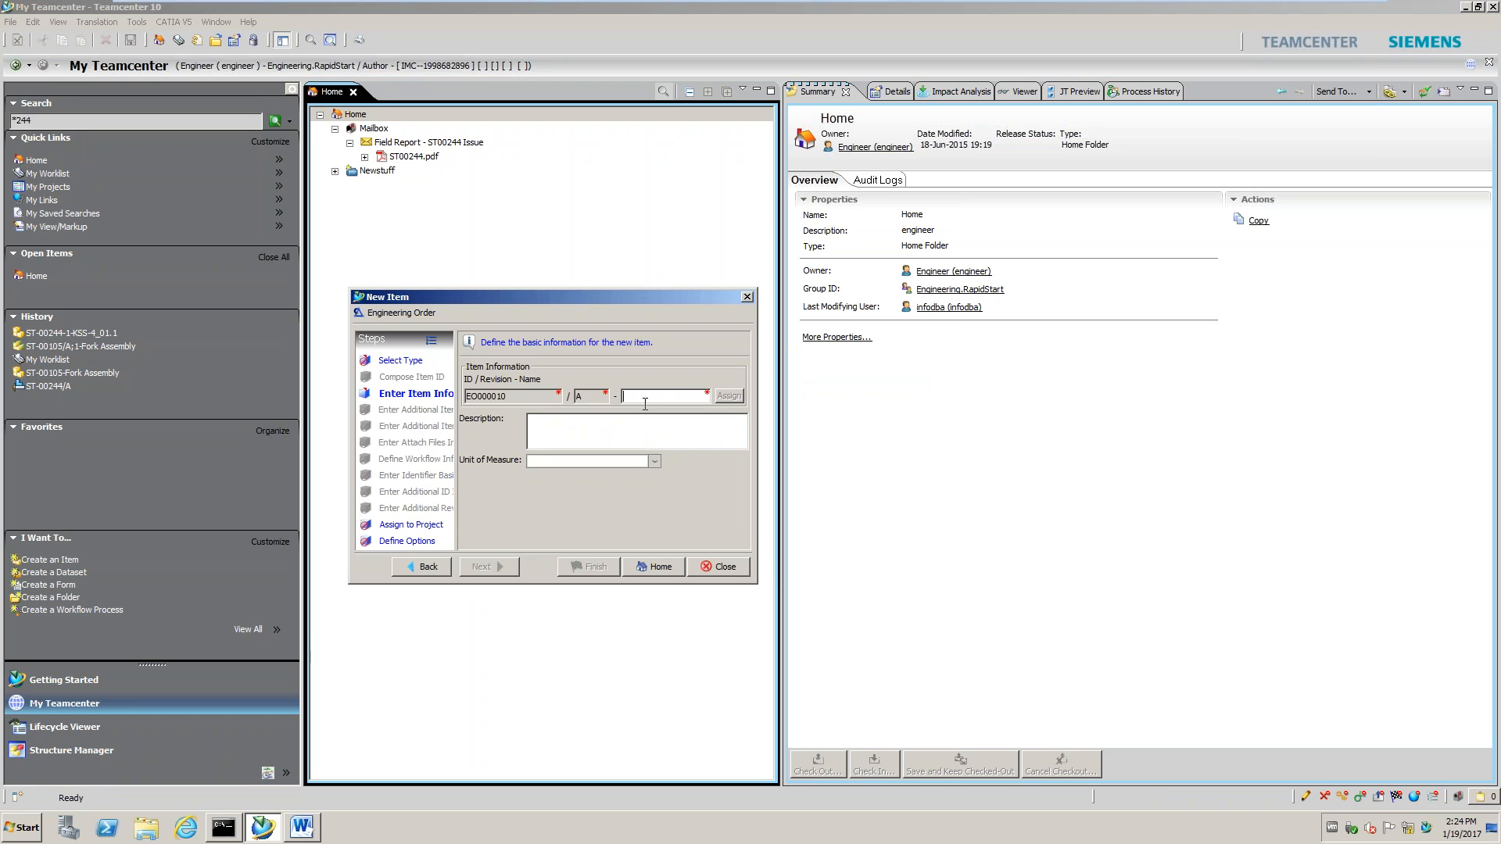
text(Fork )
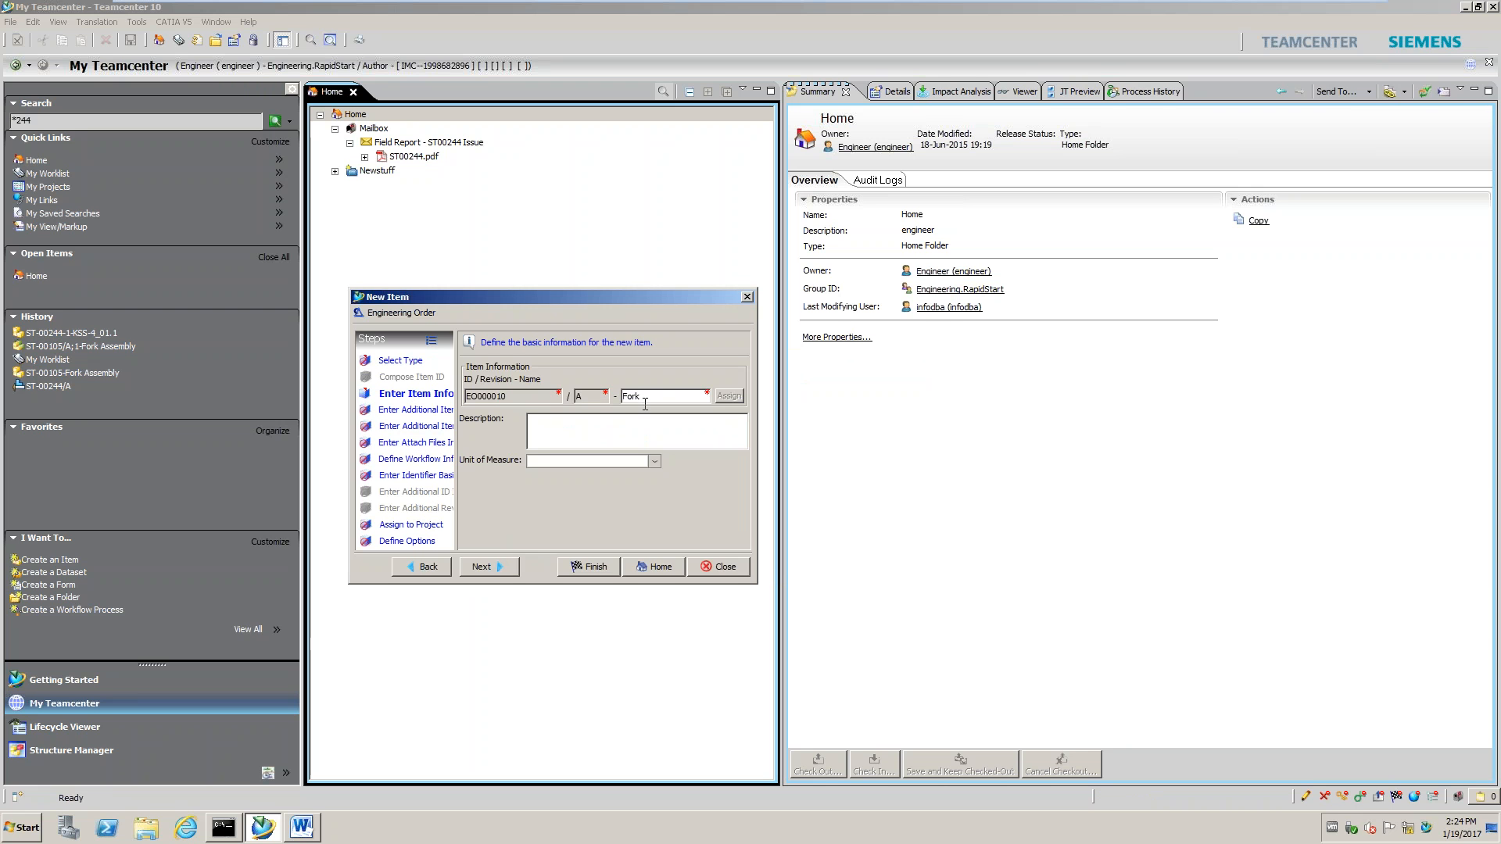
text(Support)
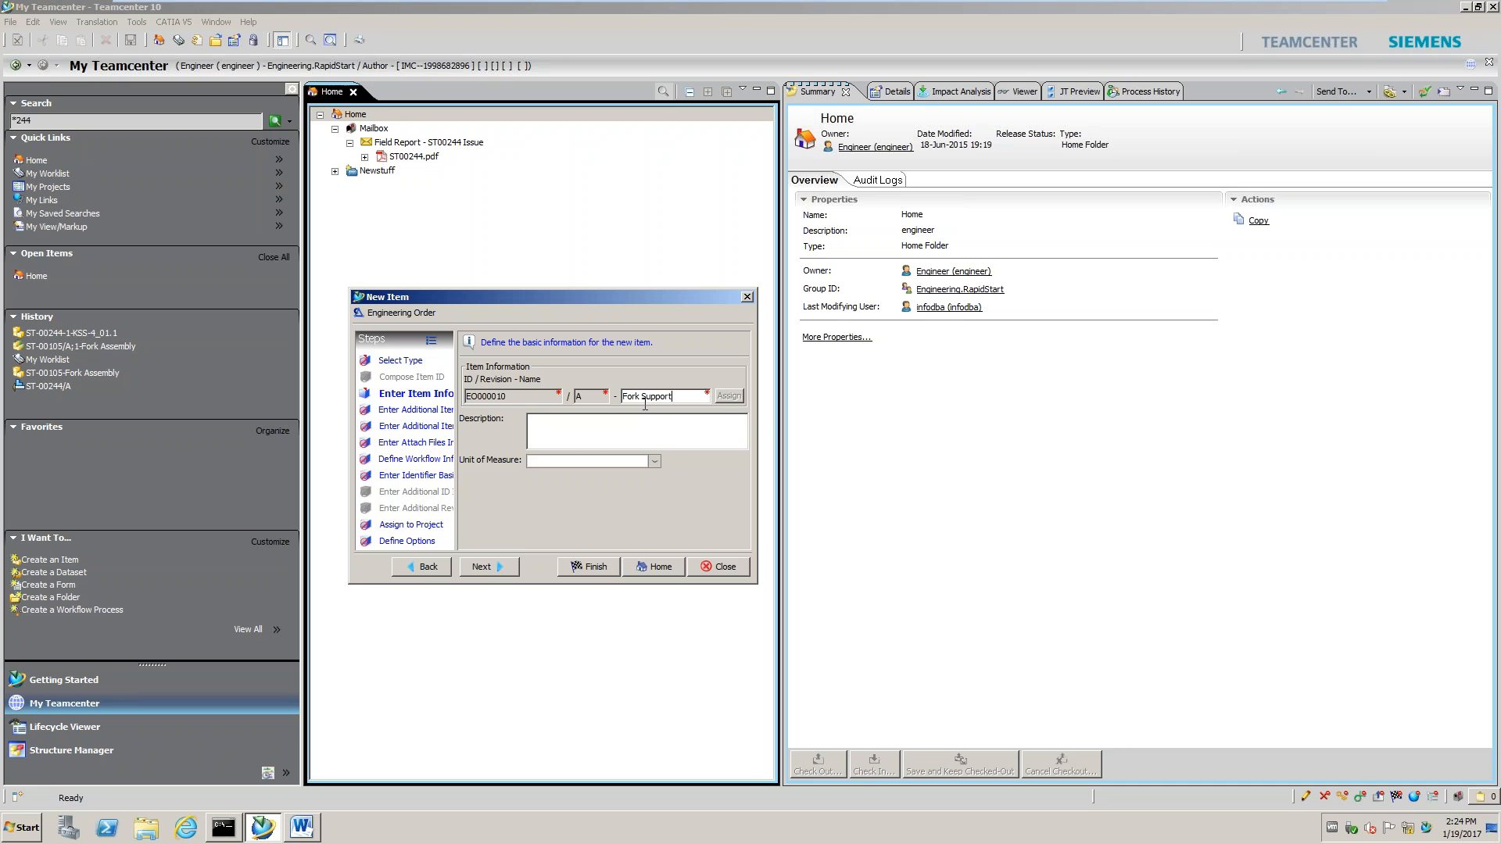
click(540, 420)
text(Move hole 15mm)
click(502, 570)
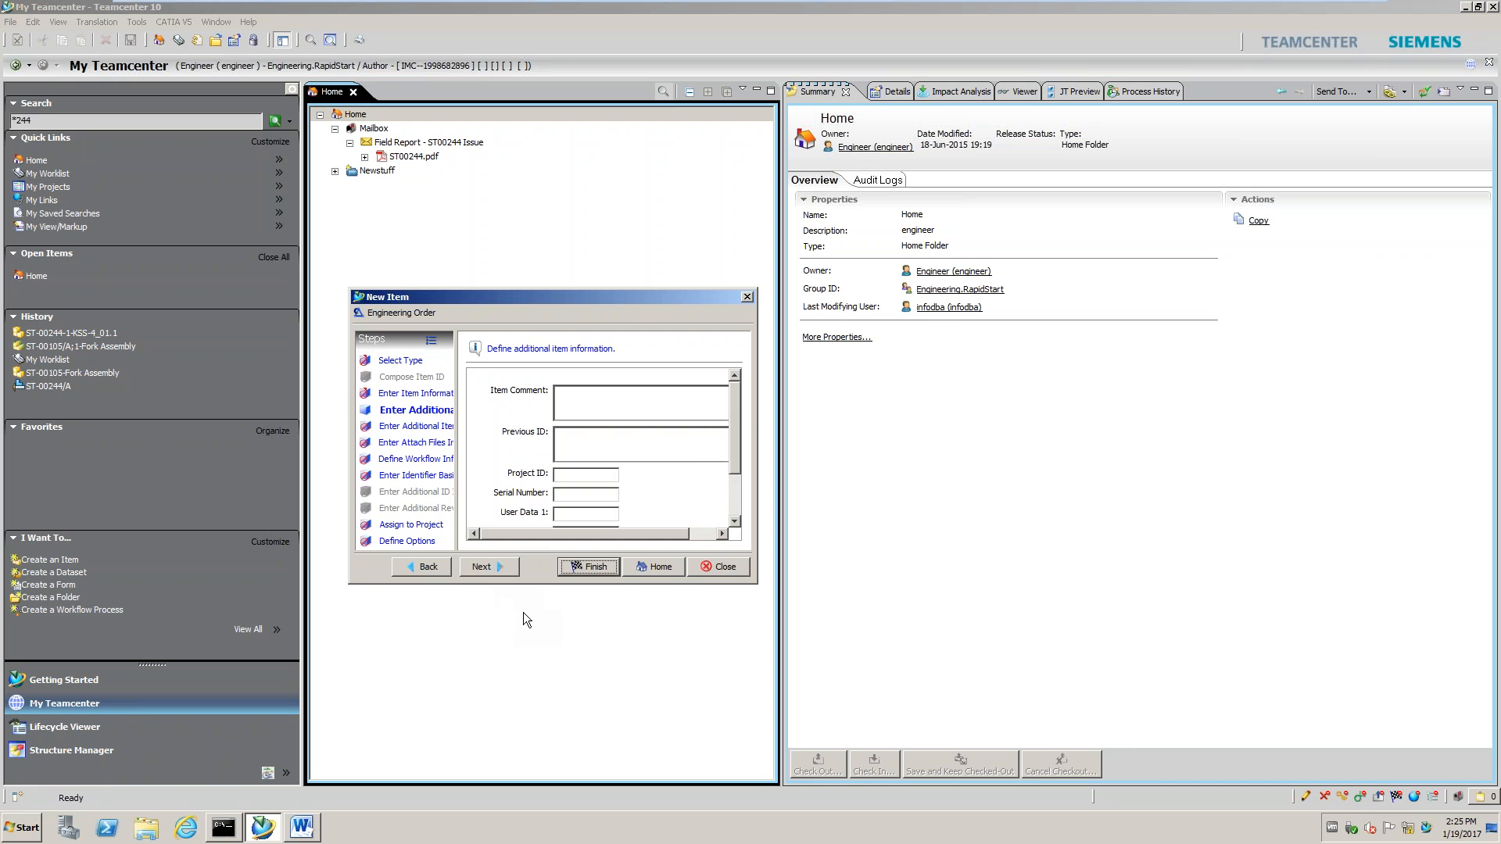
drag(740, 422, 708, 462)
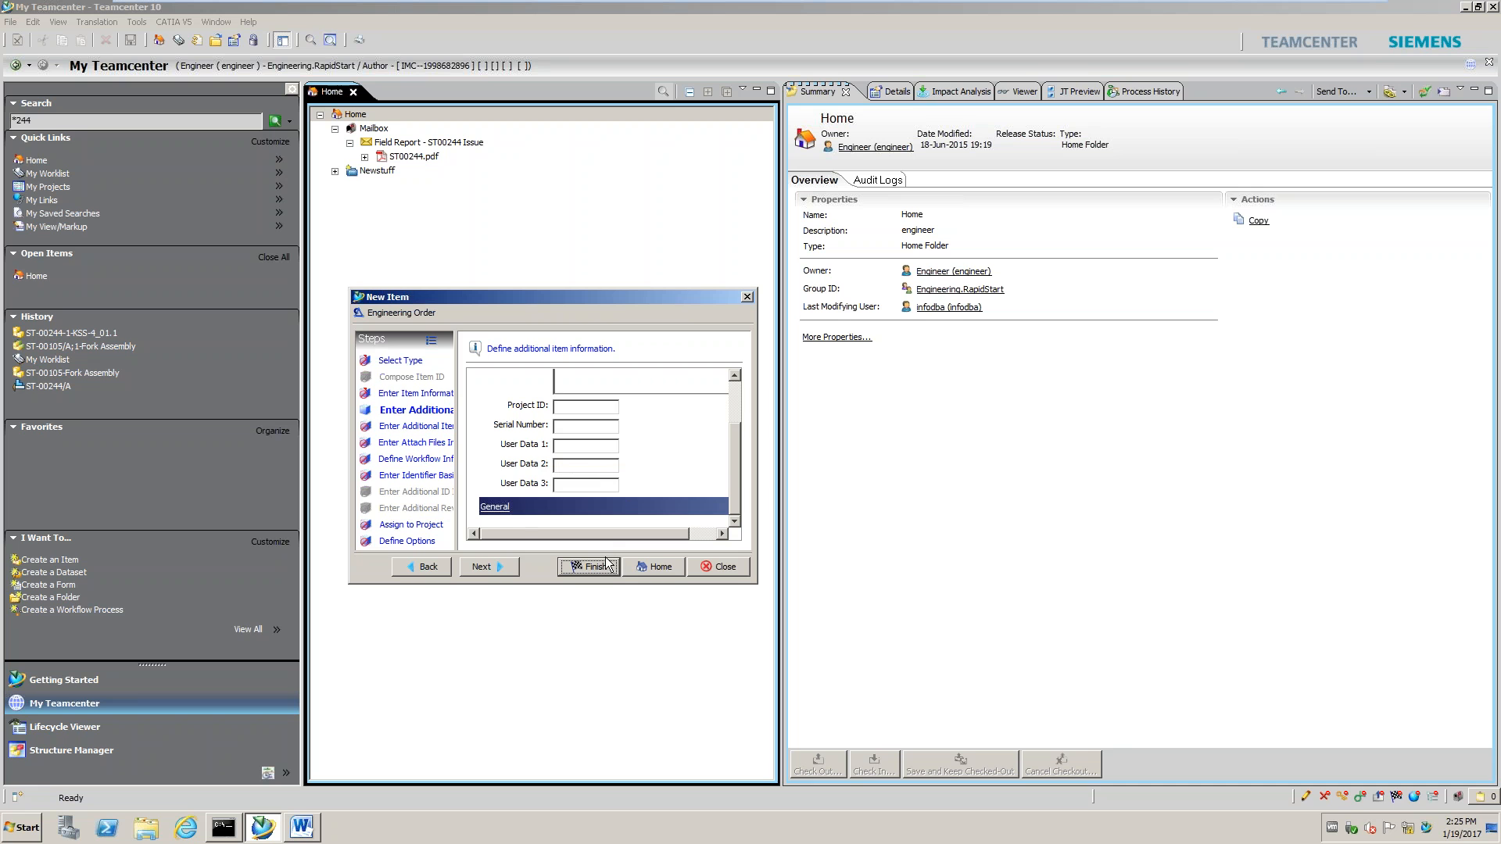
drag(735, 464, 734, 412)
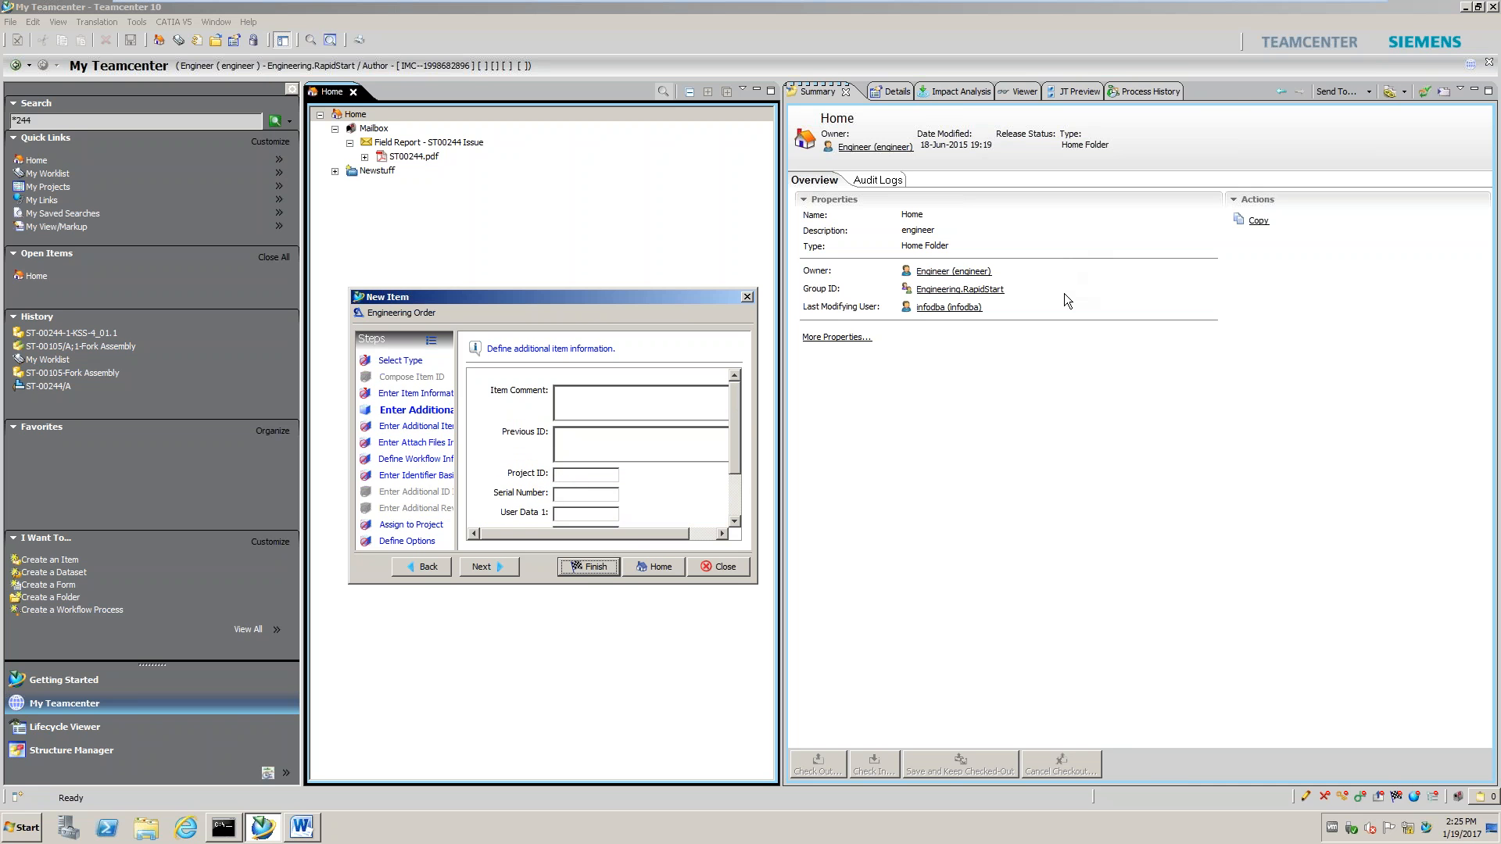
click(593, 567)
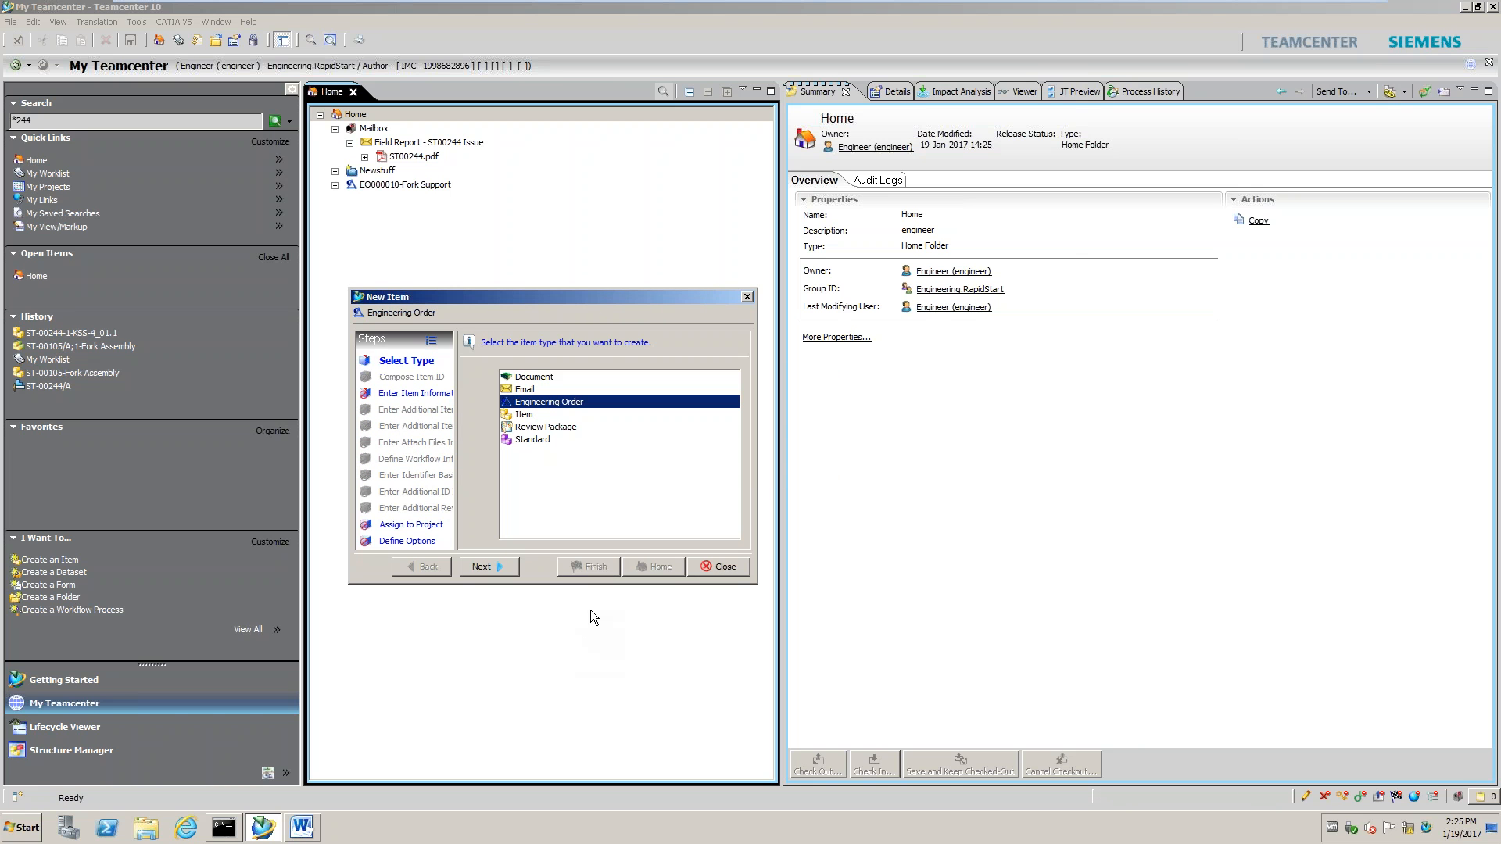
Close the wizard and expand EO000010/A;1-Fork Support to its CR - Change Request summary
click(746, 298)
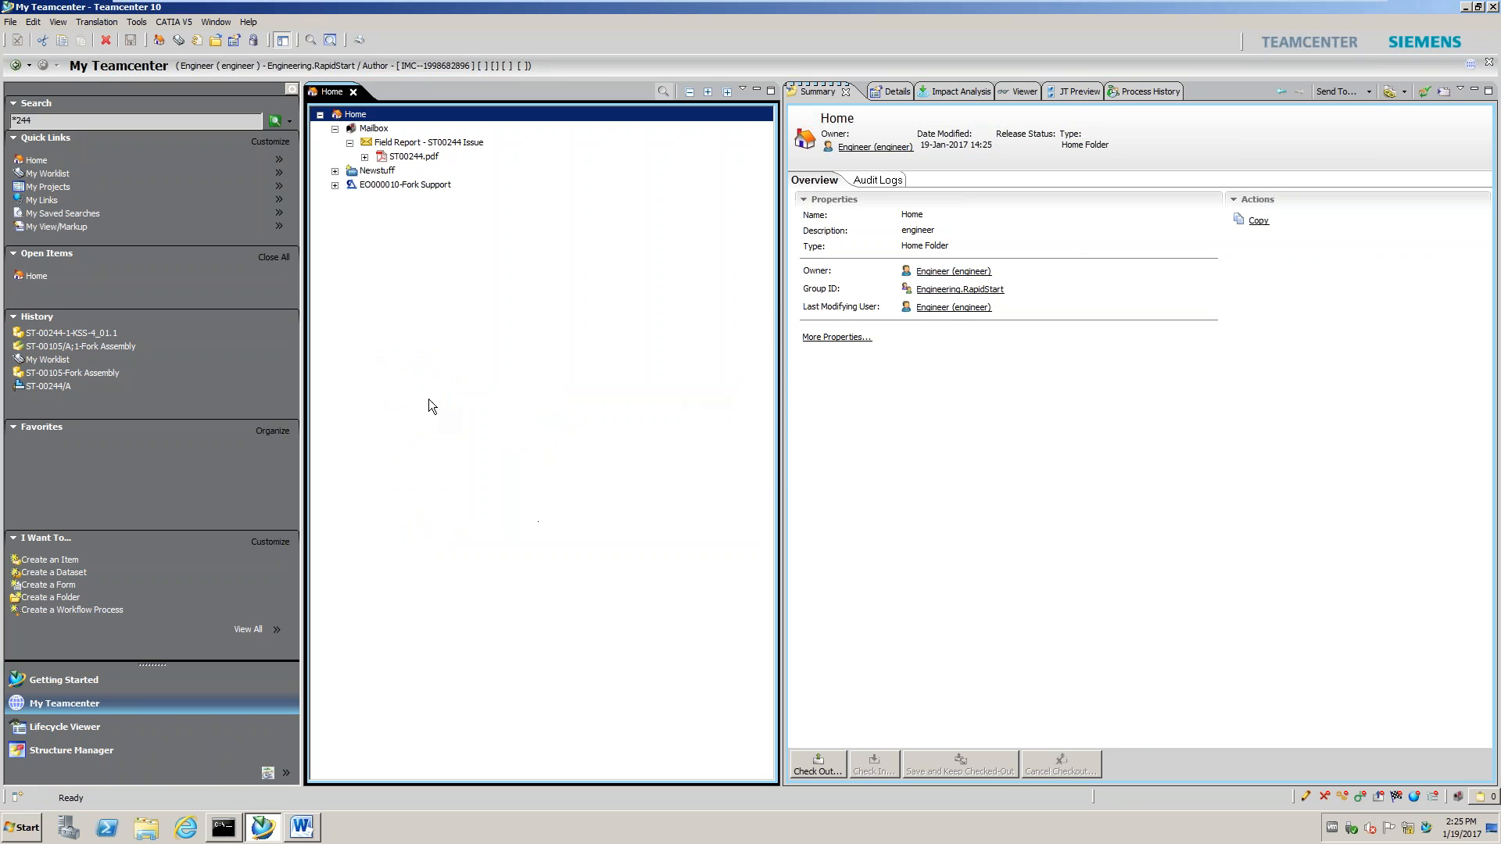
click(335, 185)
click(351, 200)
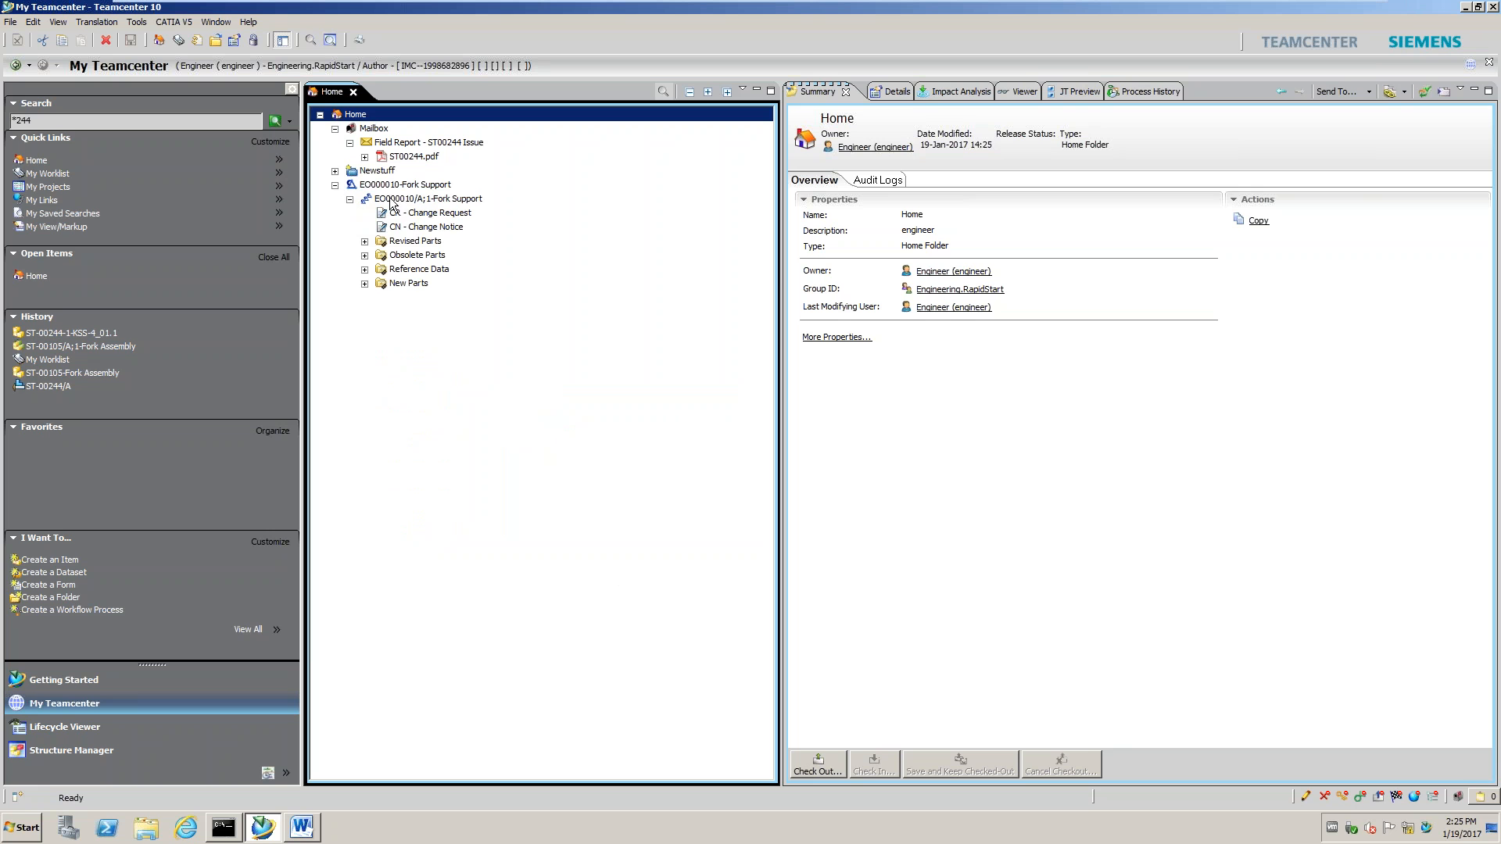
click(429, 215)
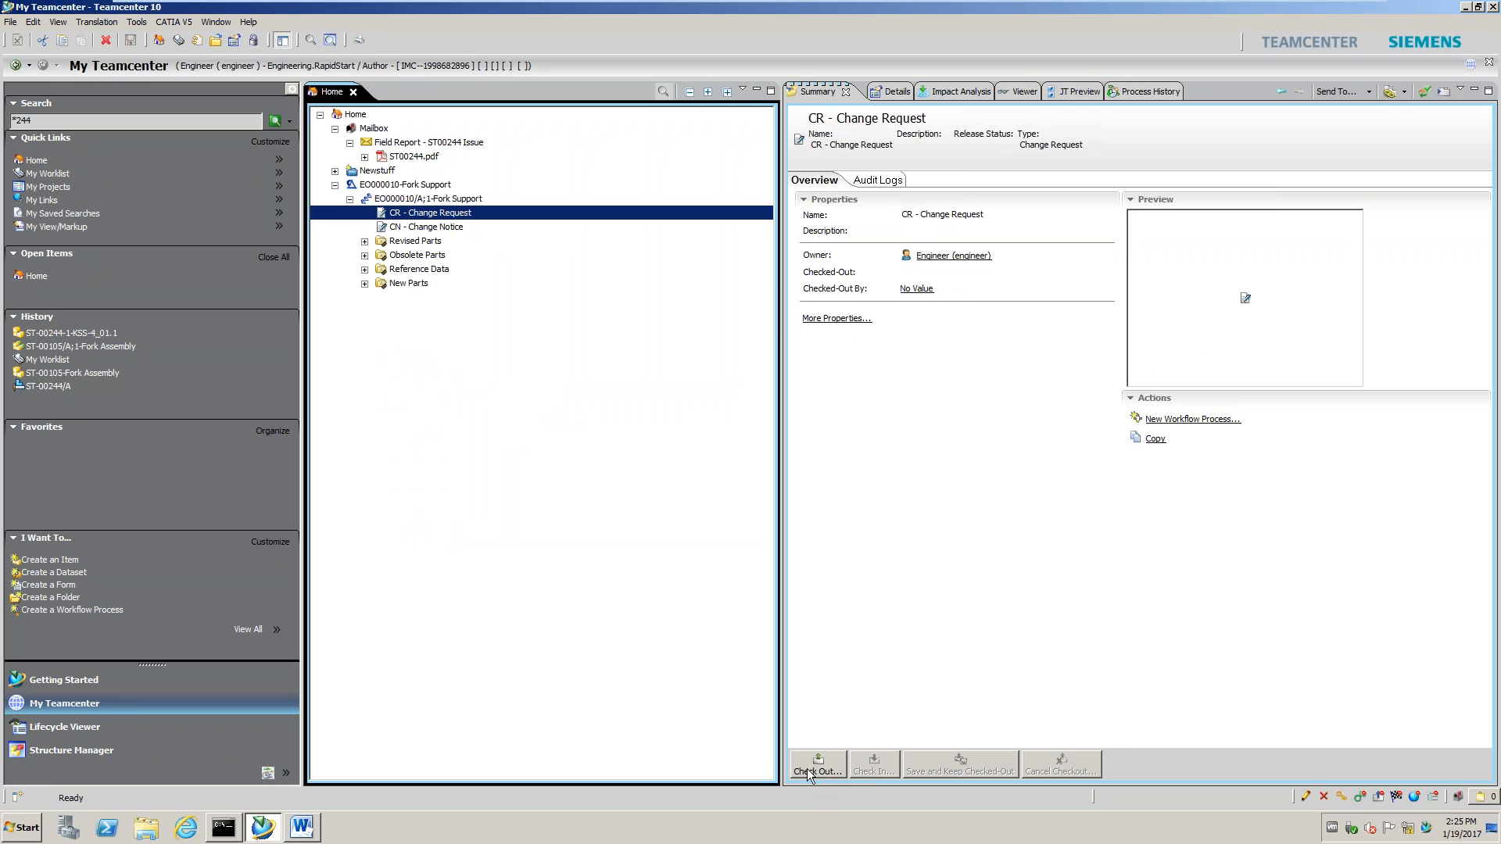
Check out the change request form and enter Change Request Number CR-0001
click(869, 91)
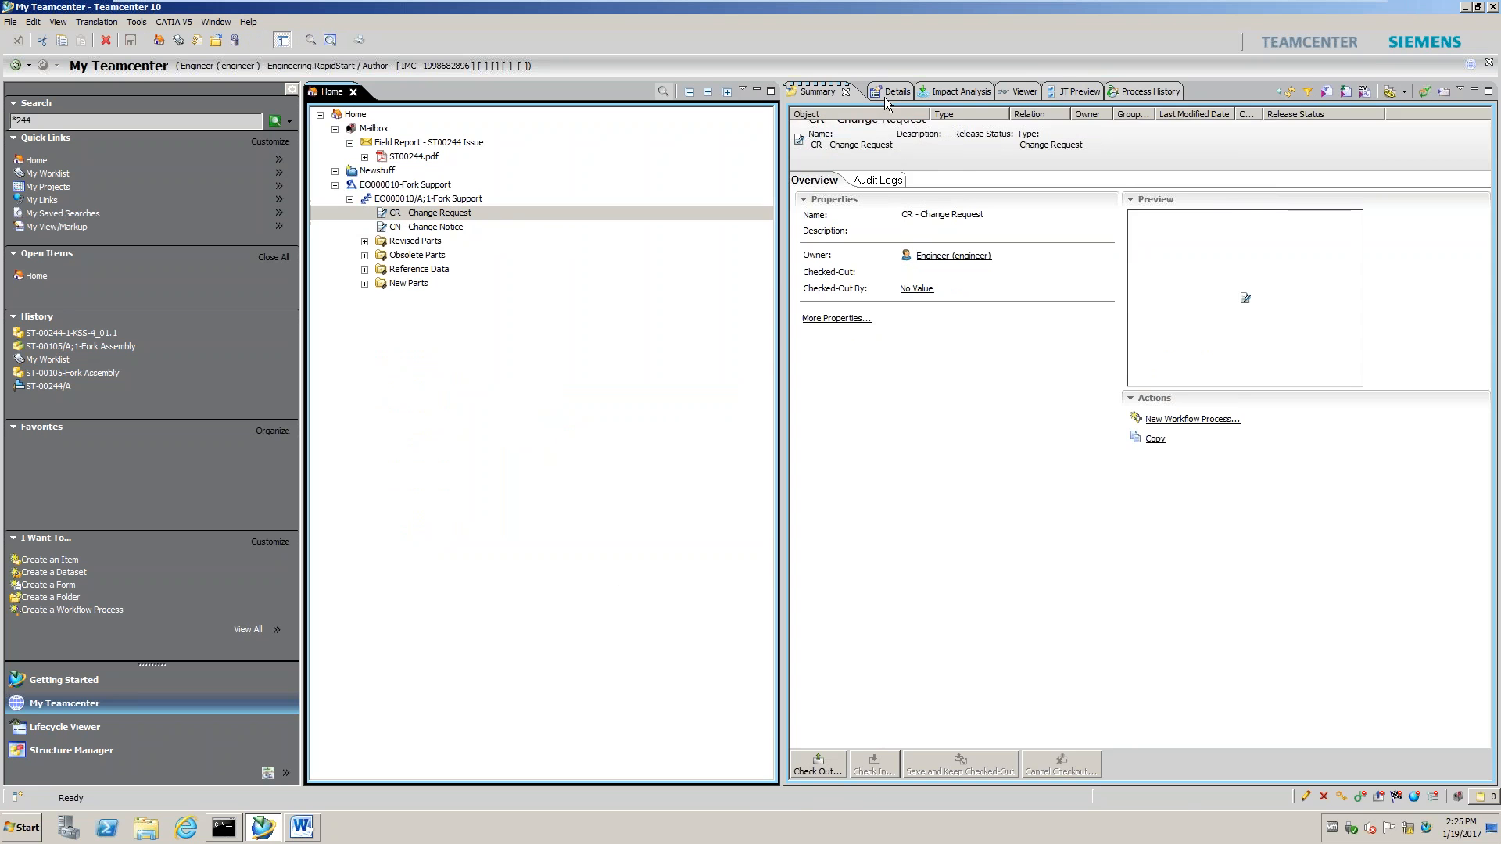
click(1017, 93)
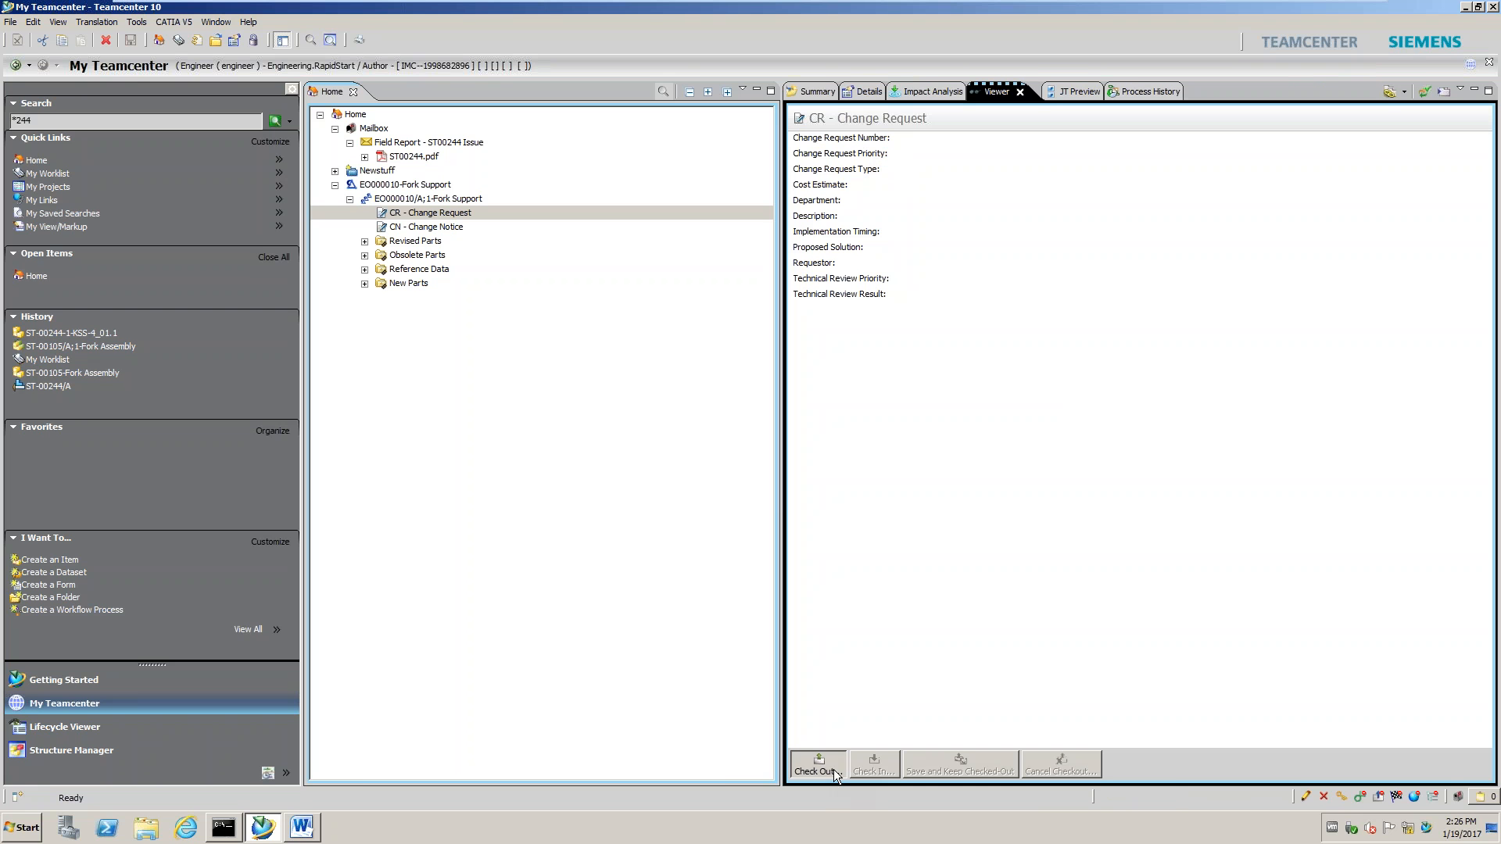
click(818, 768)
click(710, 496)
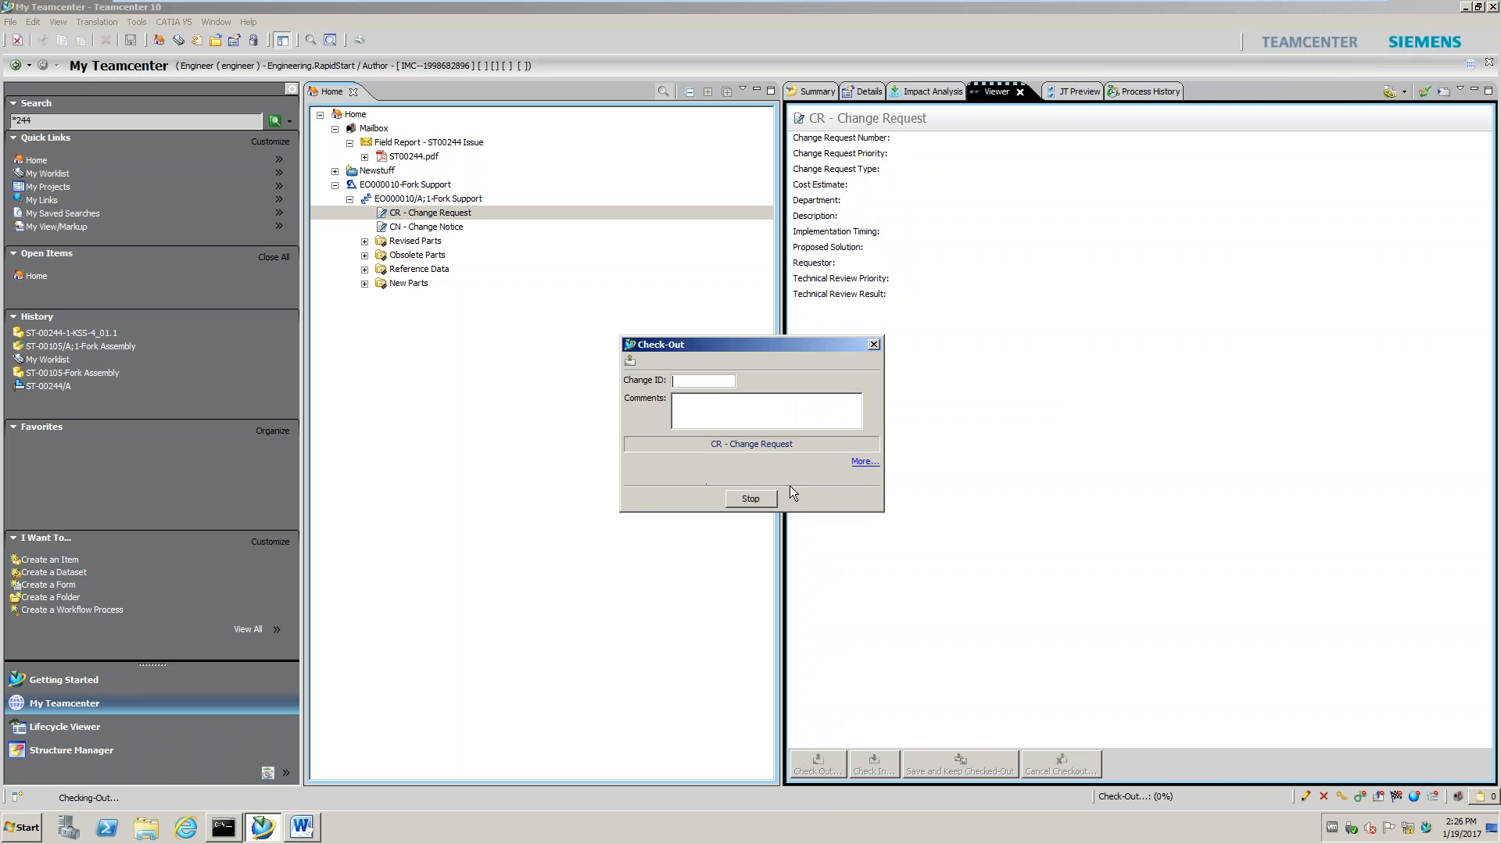
click(1149, 140)
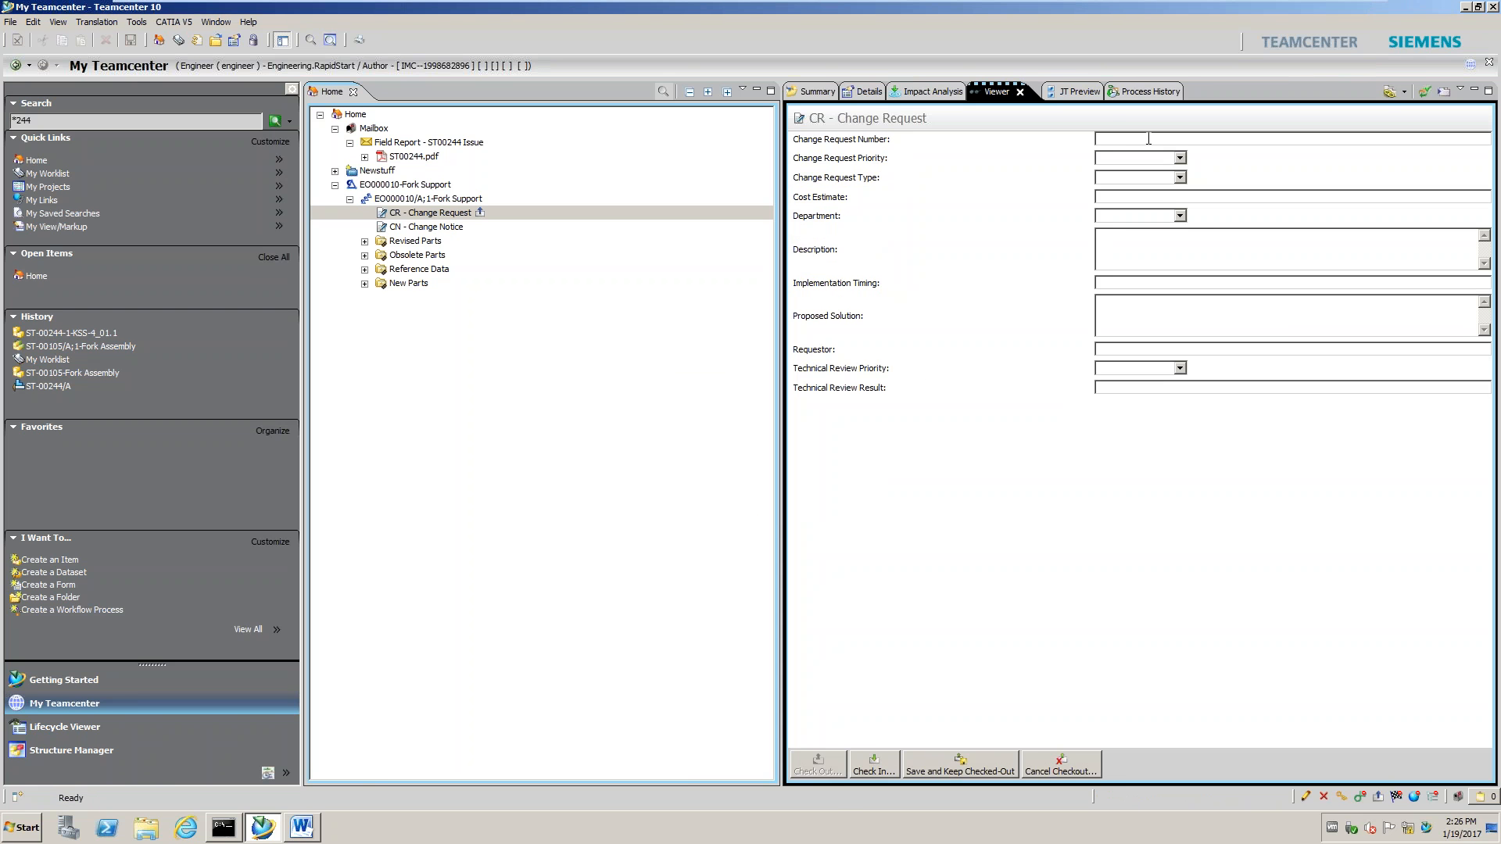
text(CR-0001)
Set priority 1 = High, type Corrective Action, department Eng, and check the form in
click(1177, 158)
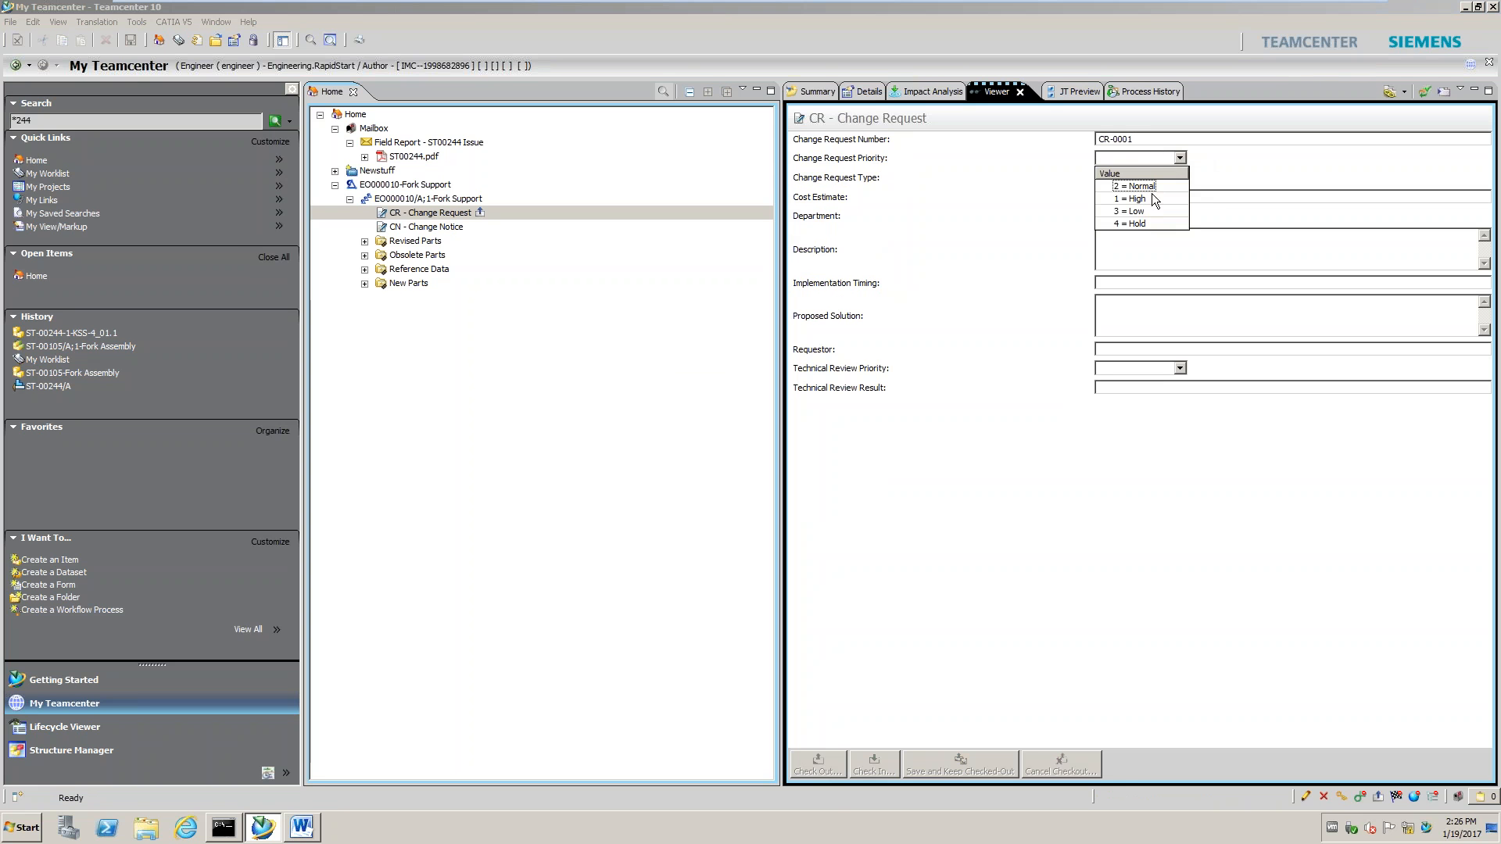
click(1146, 199)
click(1179, 177)
click(1172, 205)
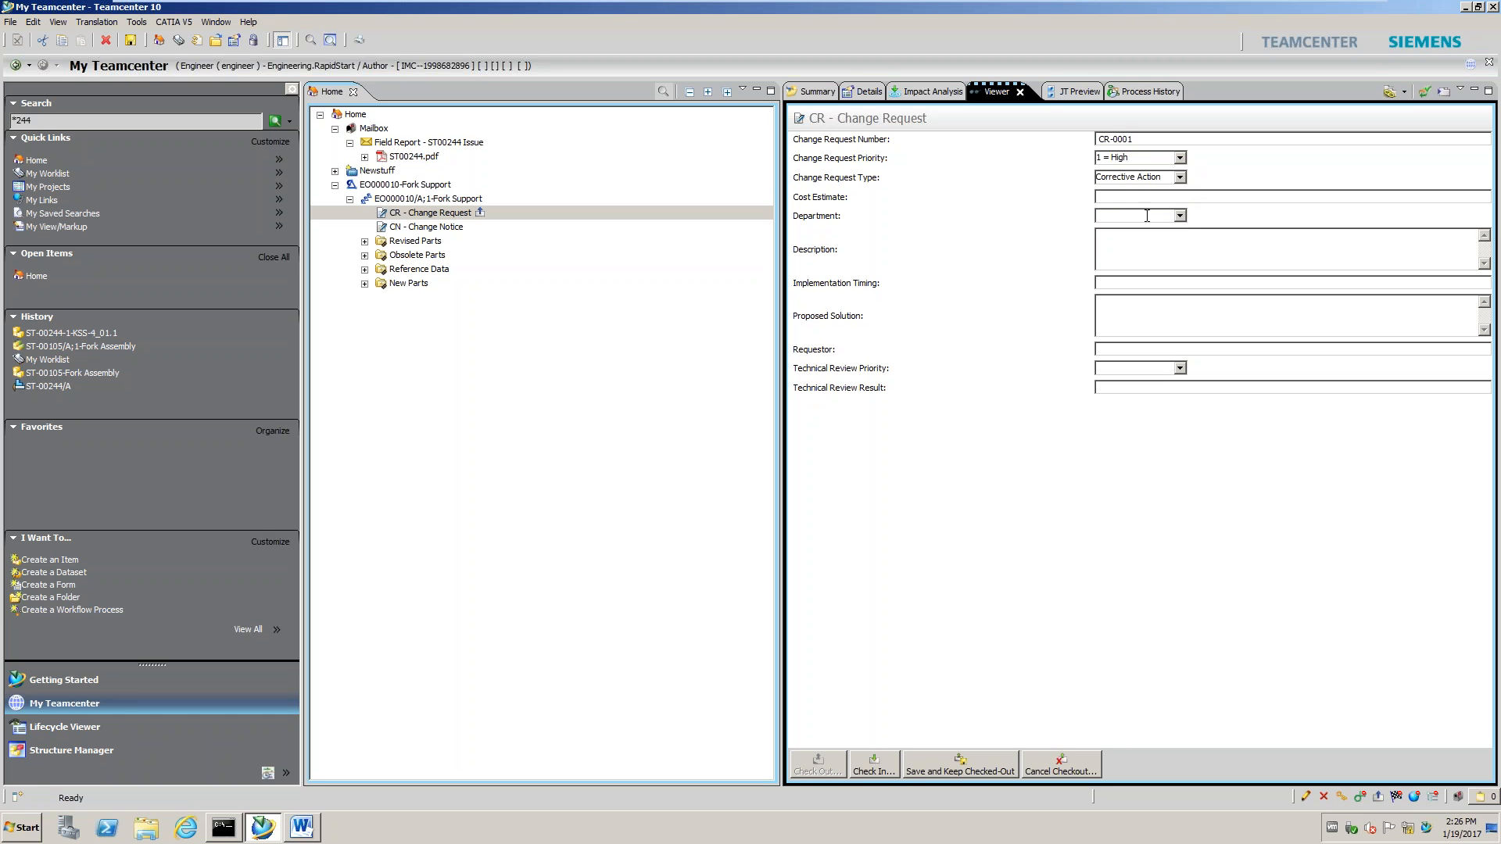
click(1181, 216)
click(1127, 245)
click(886, 768)
click(735, 473)
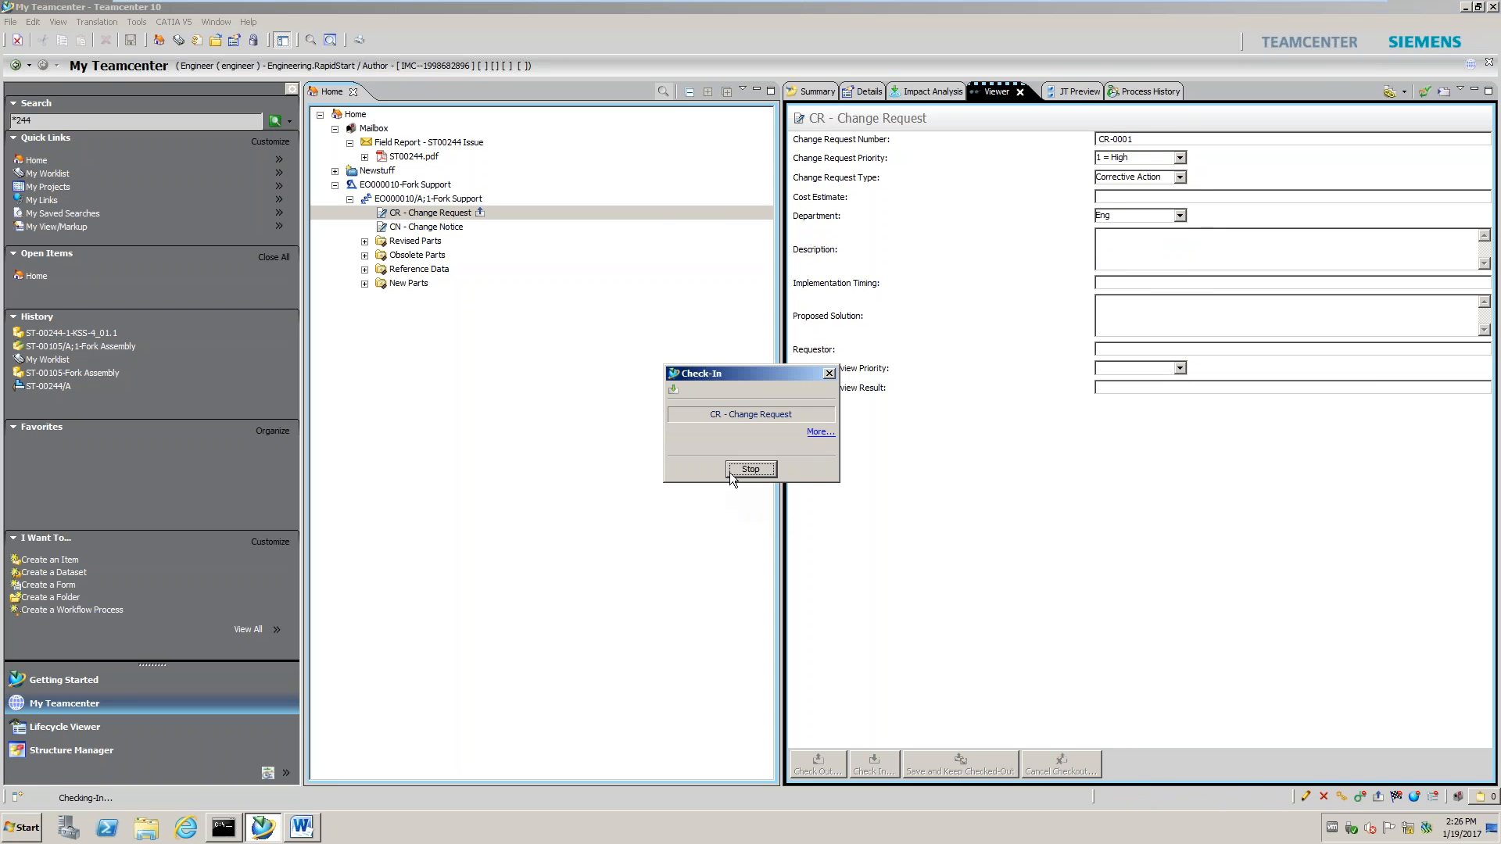
click(751, 473)
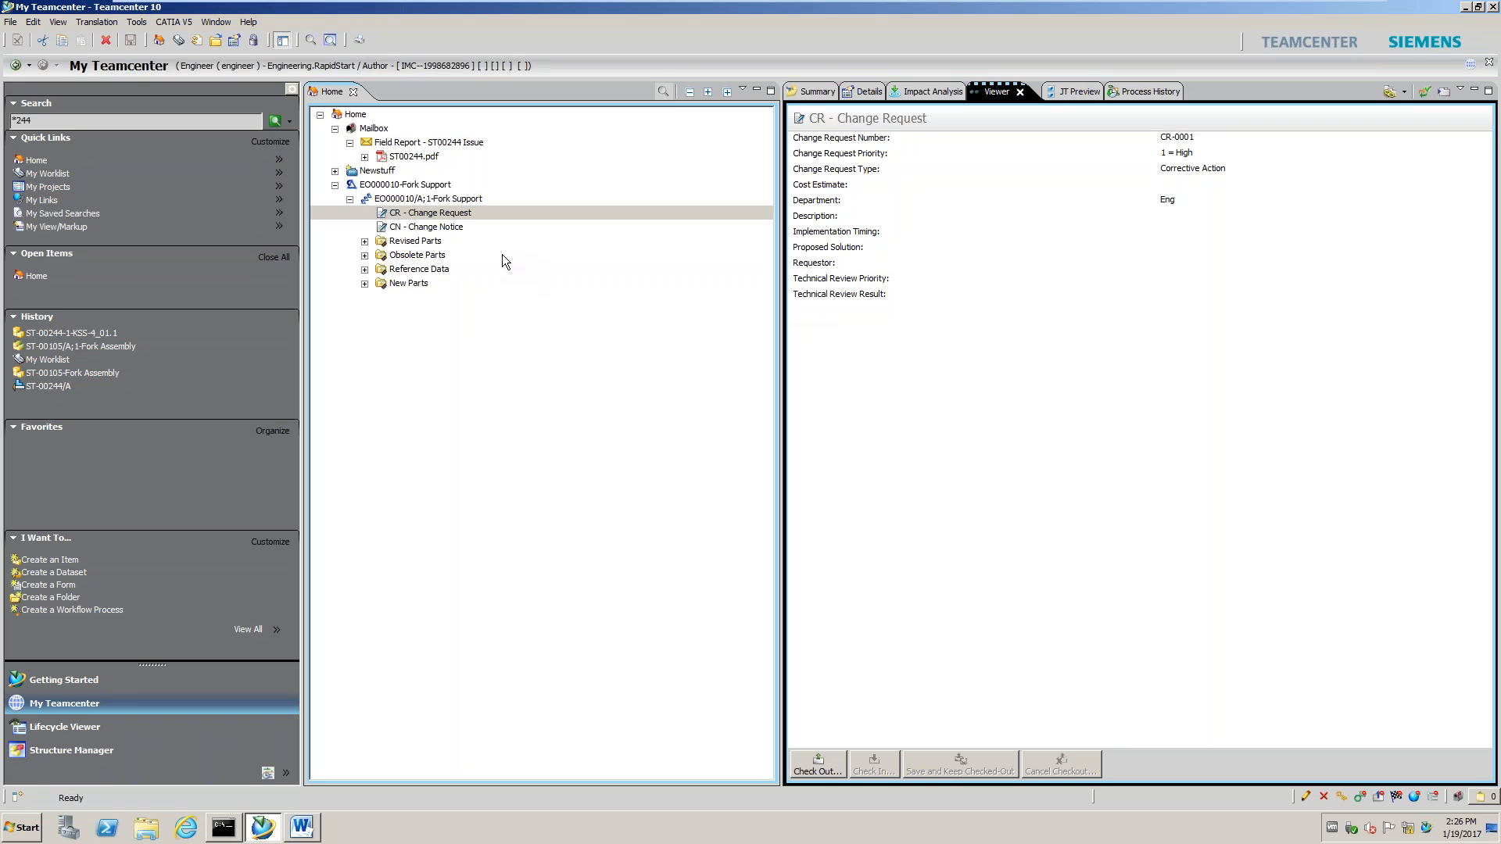
Display the blank CN - Change Notice form of revision EO000010/A;1-Fork Support
click(434, 227)
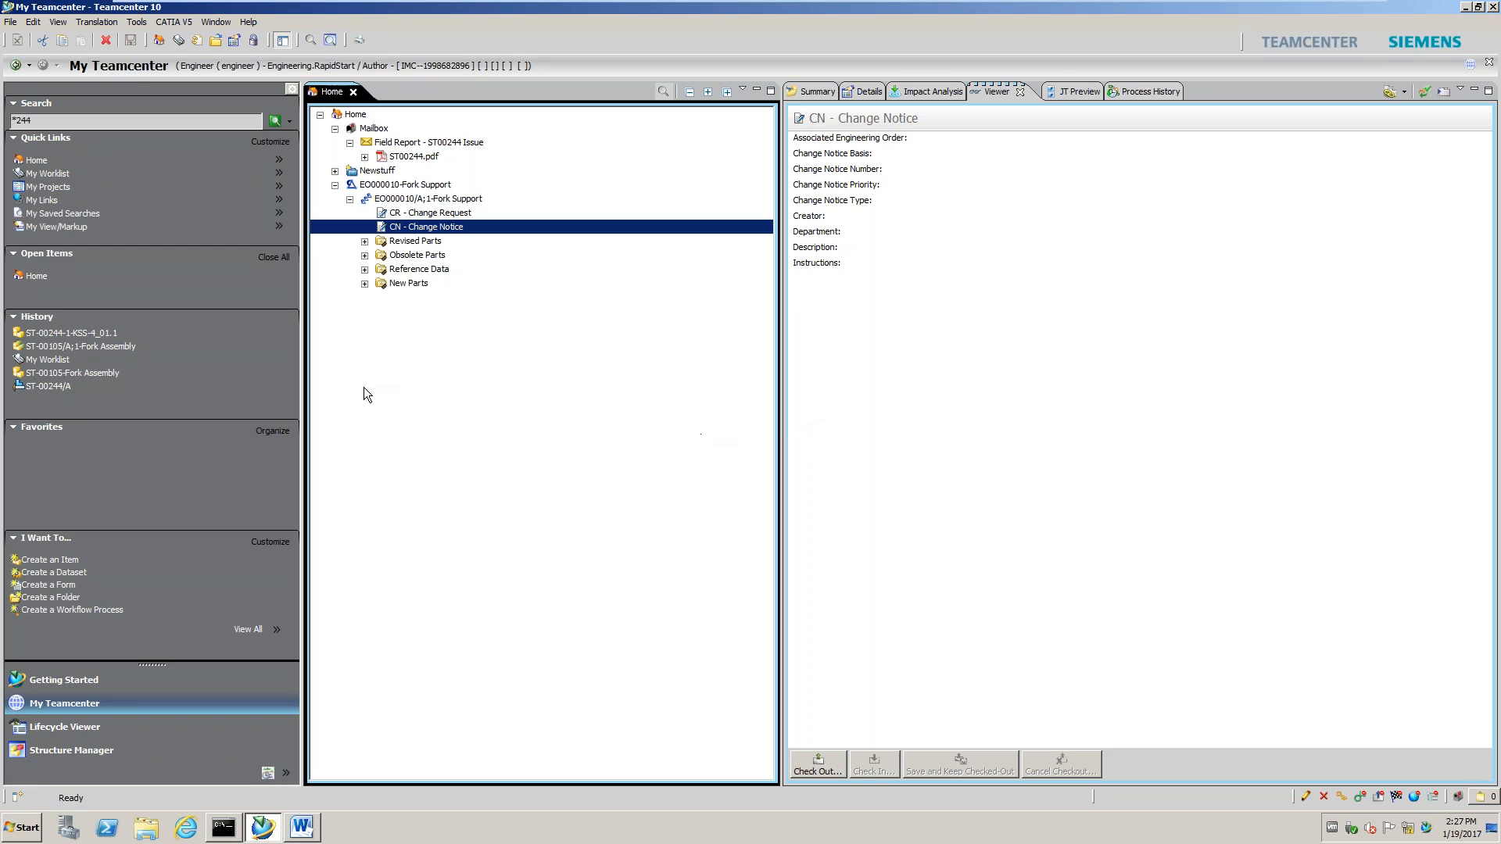
Copy the field report's ST00244.pdf and paste it into EO000010/A;1's Reference Data folder
click(364, 268)
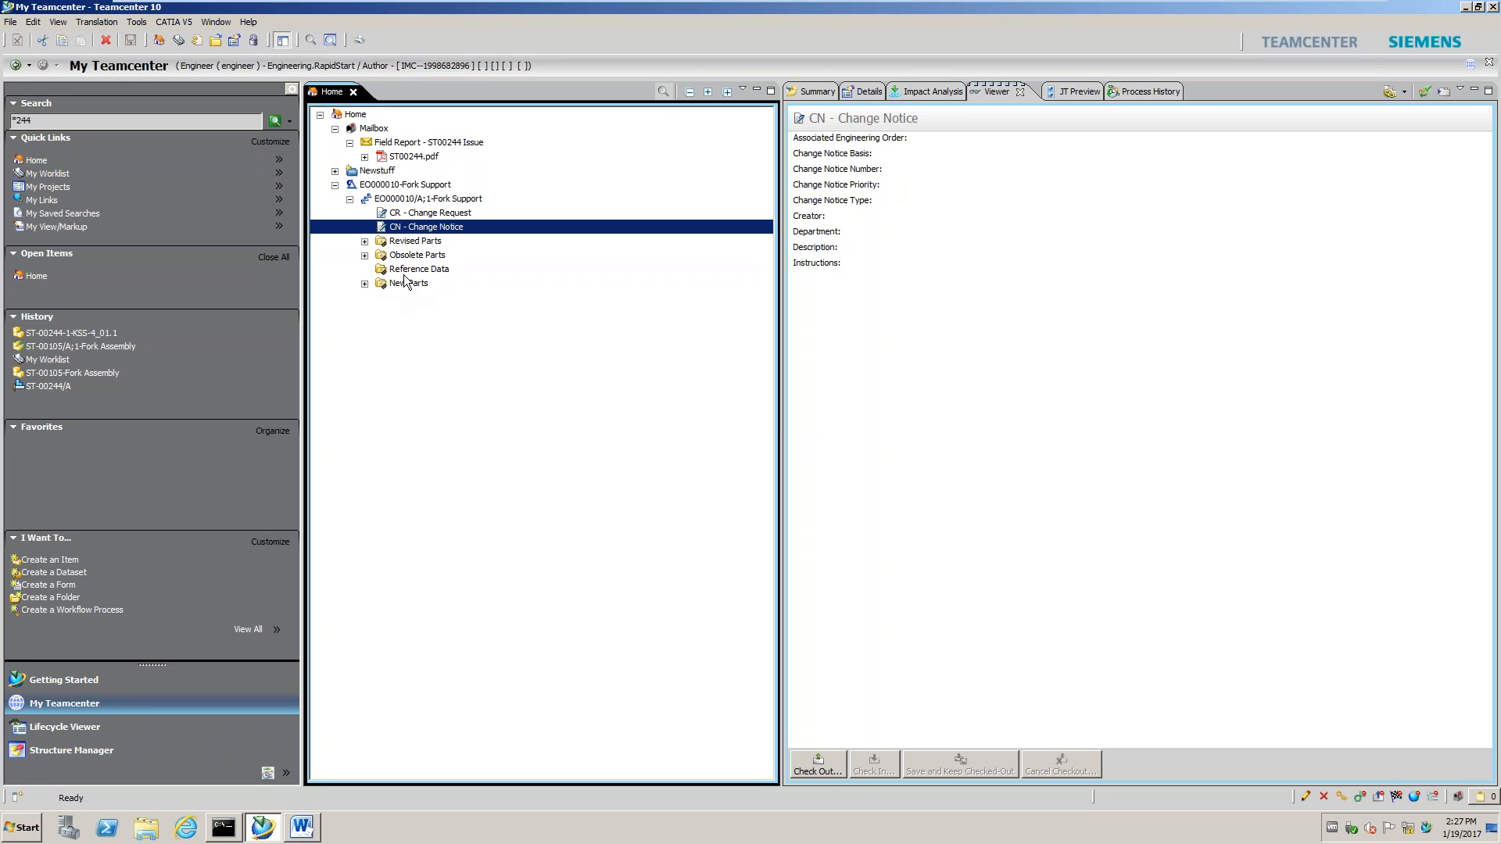
click(364, 255)
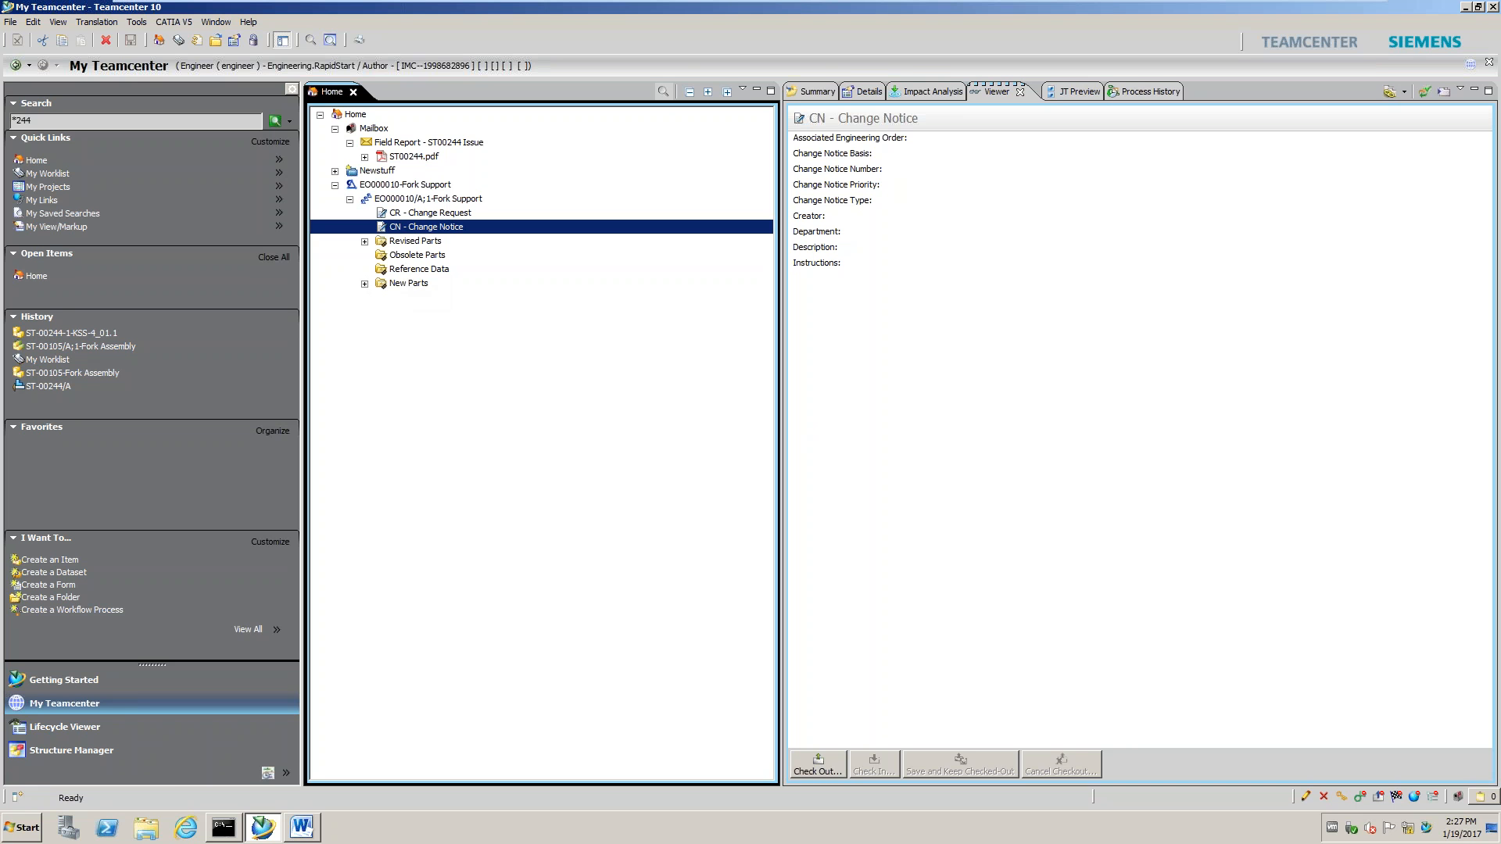
click(405, 270)
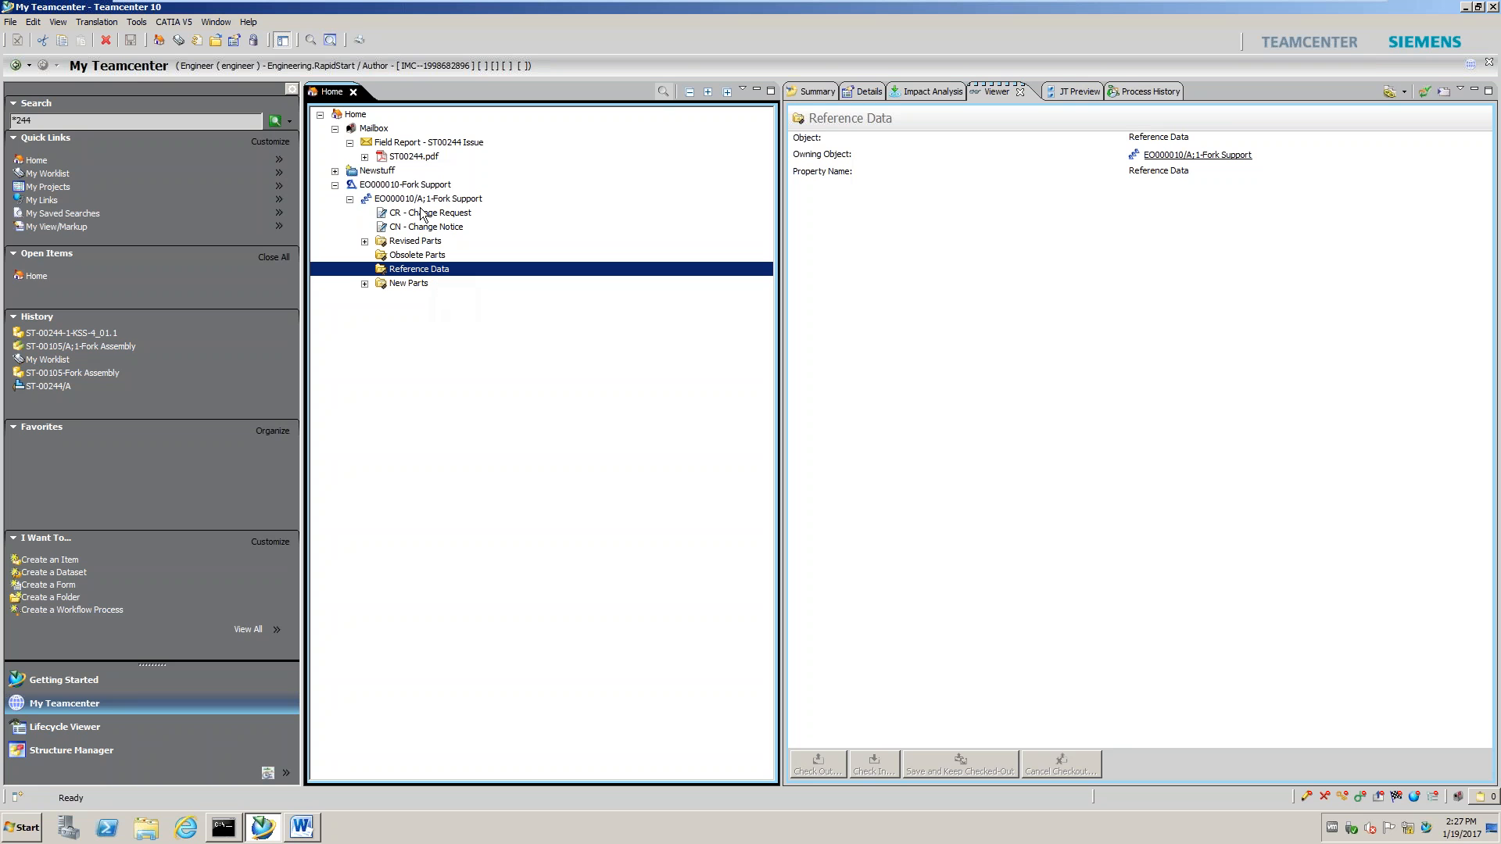
click(414, 158)
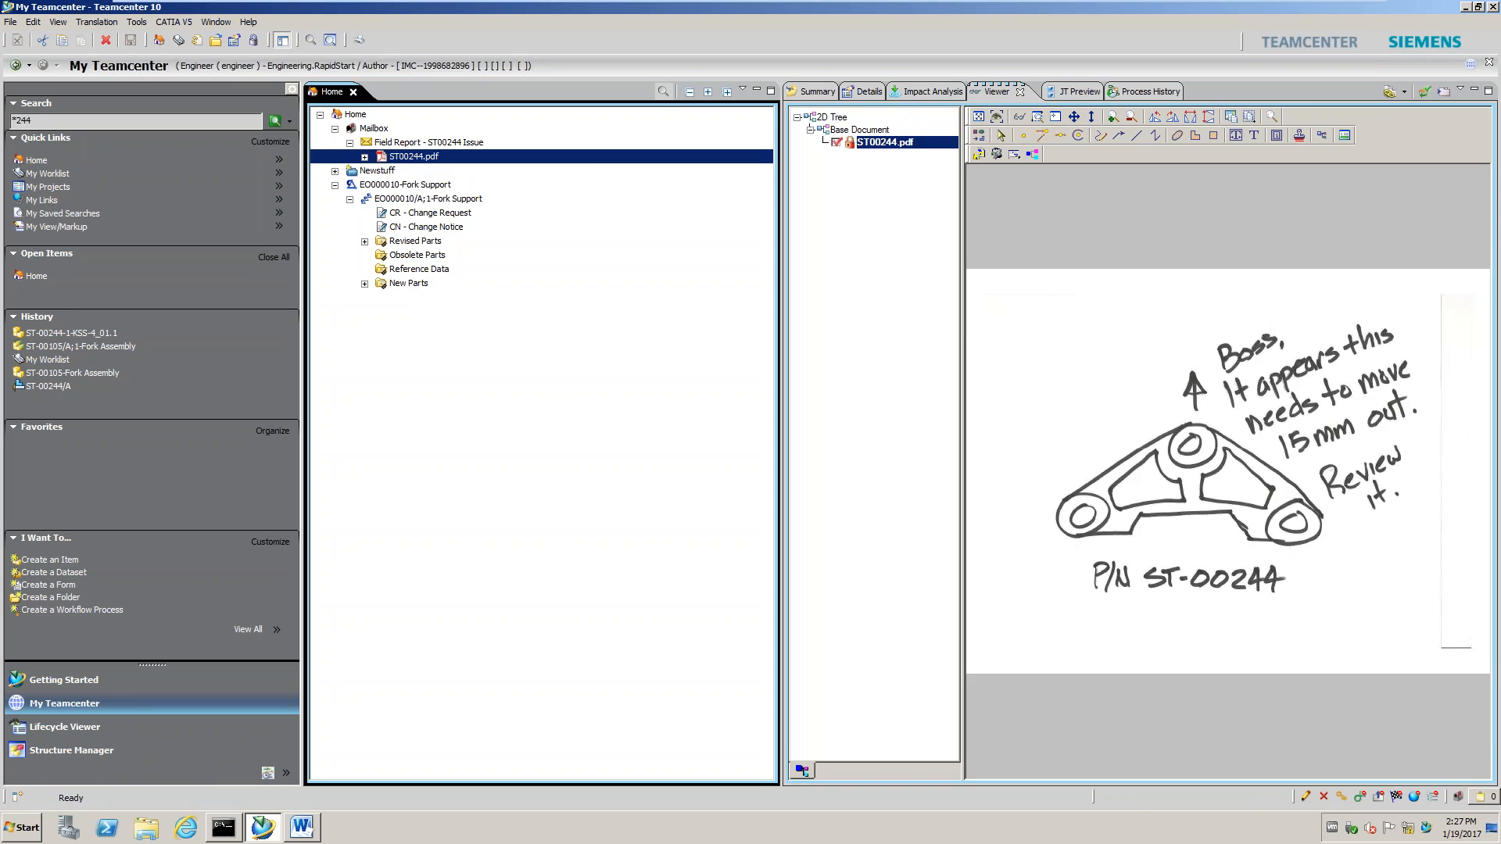
right_click(413, 158)
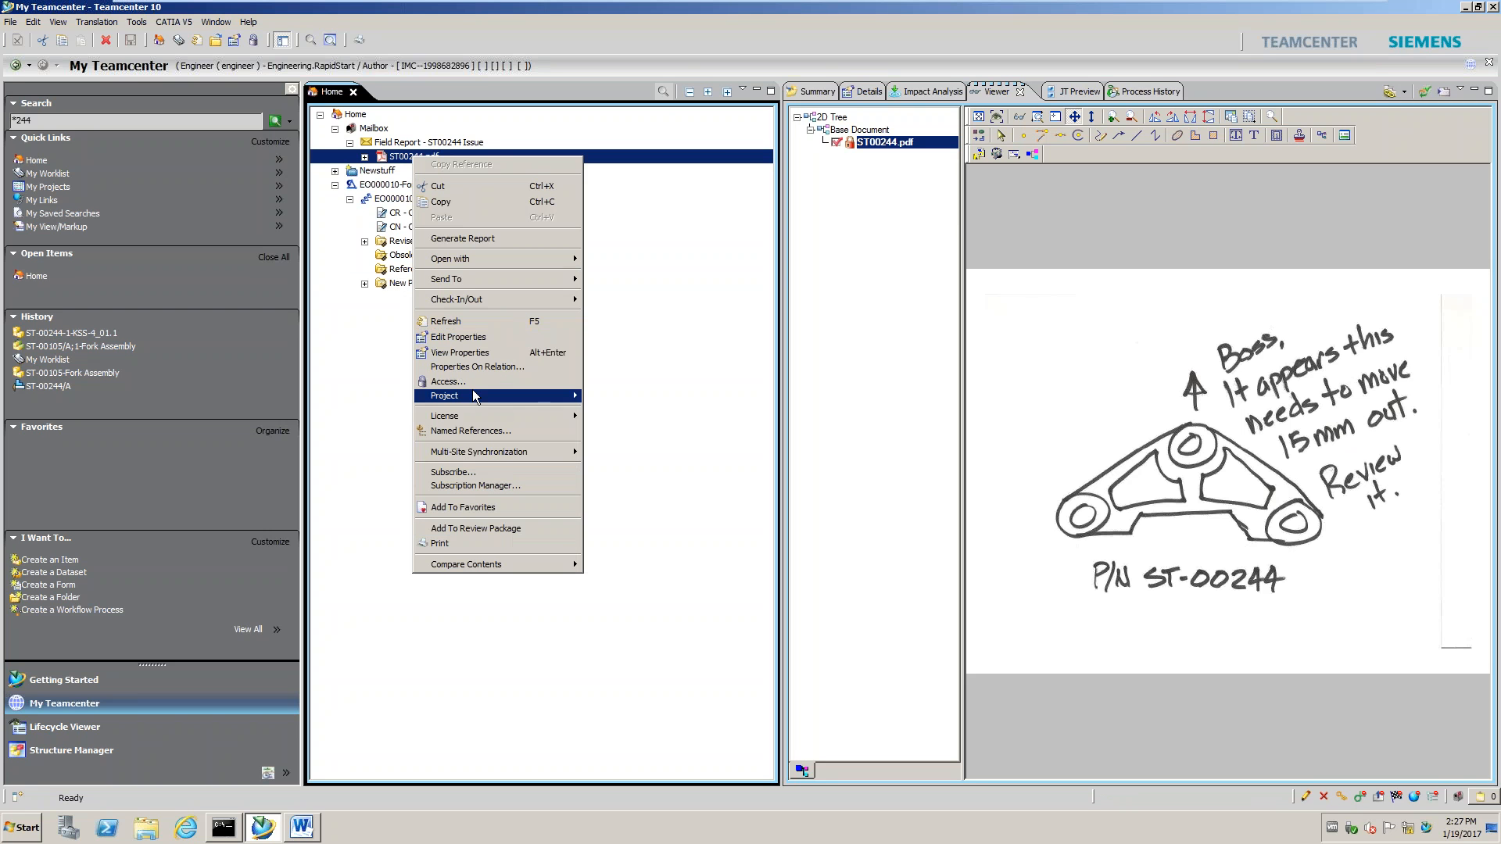
mouse_move(474, 395)
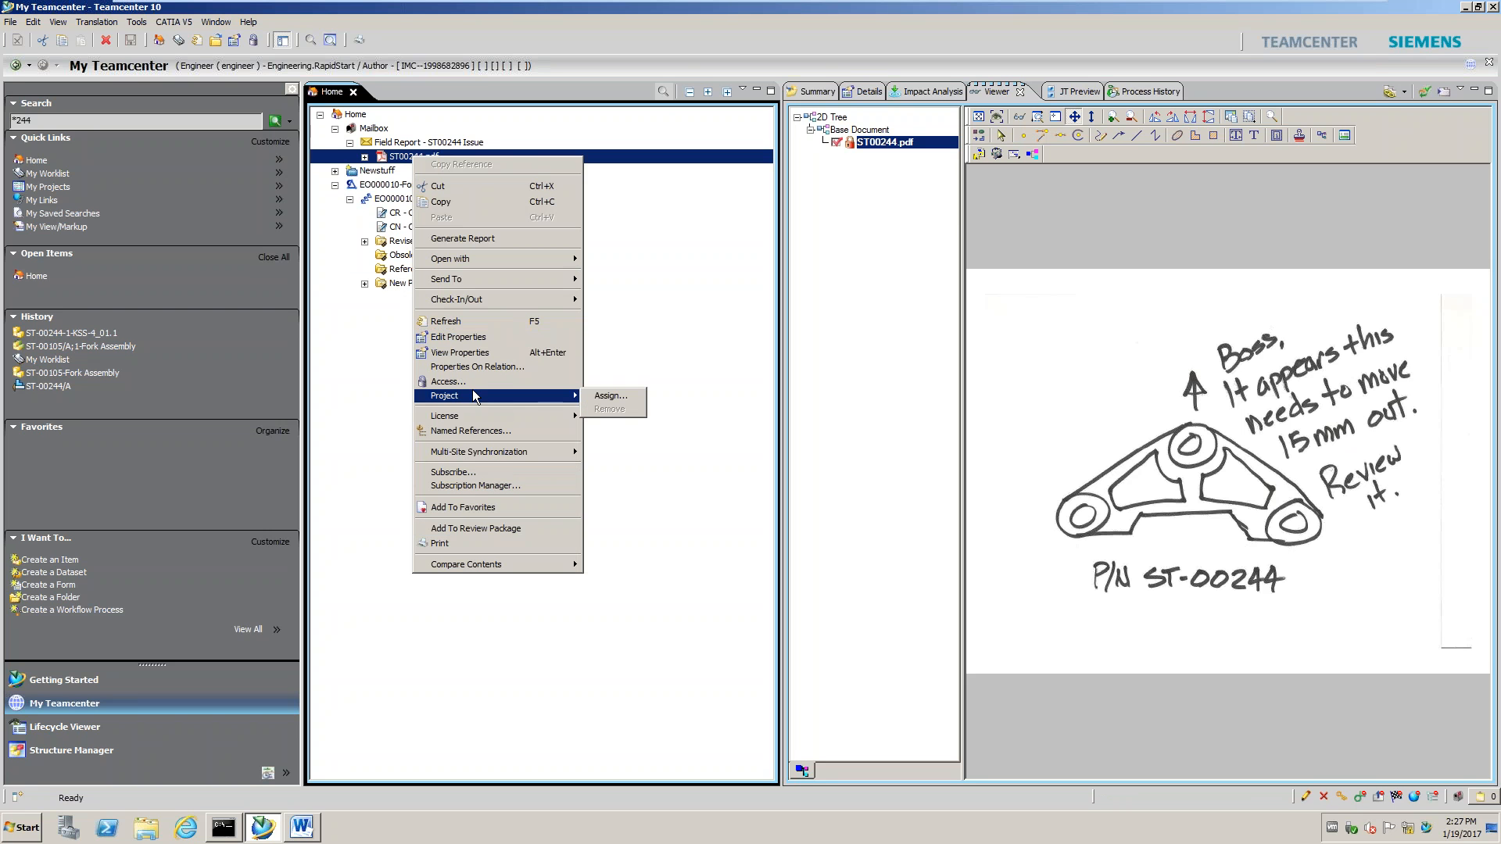
click(442, 202)
right_click(402, 273)
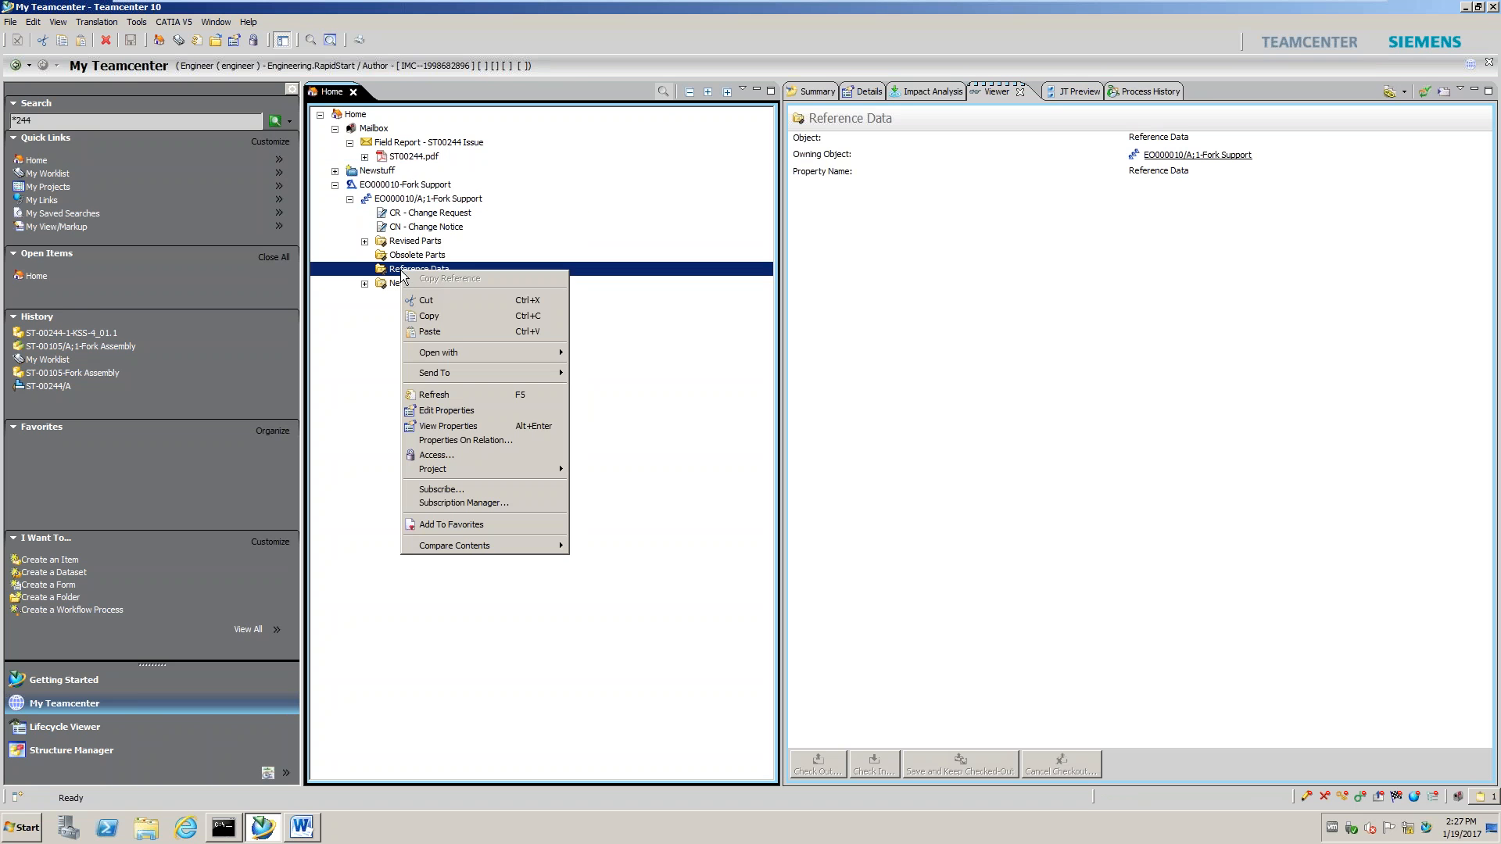
click(421, 328)
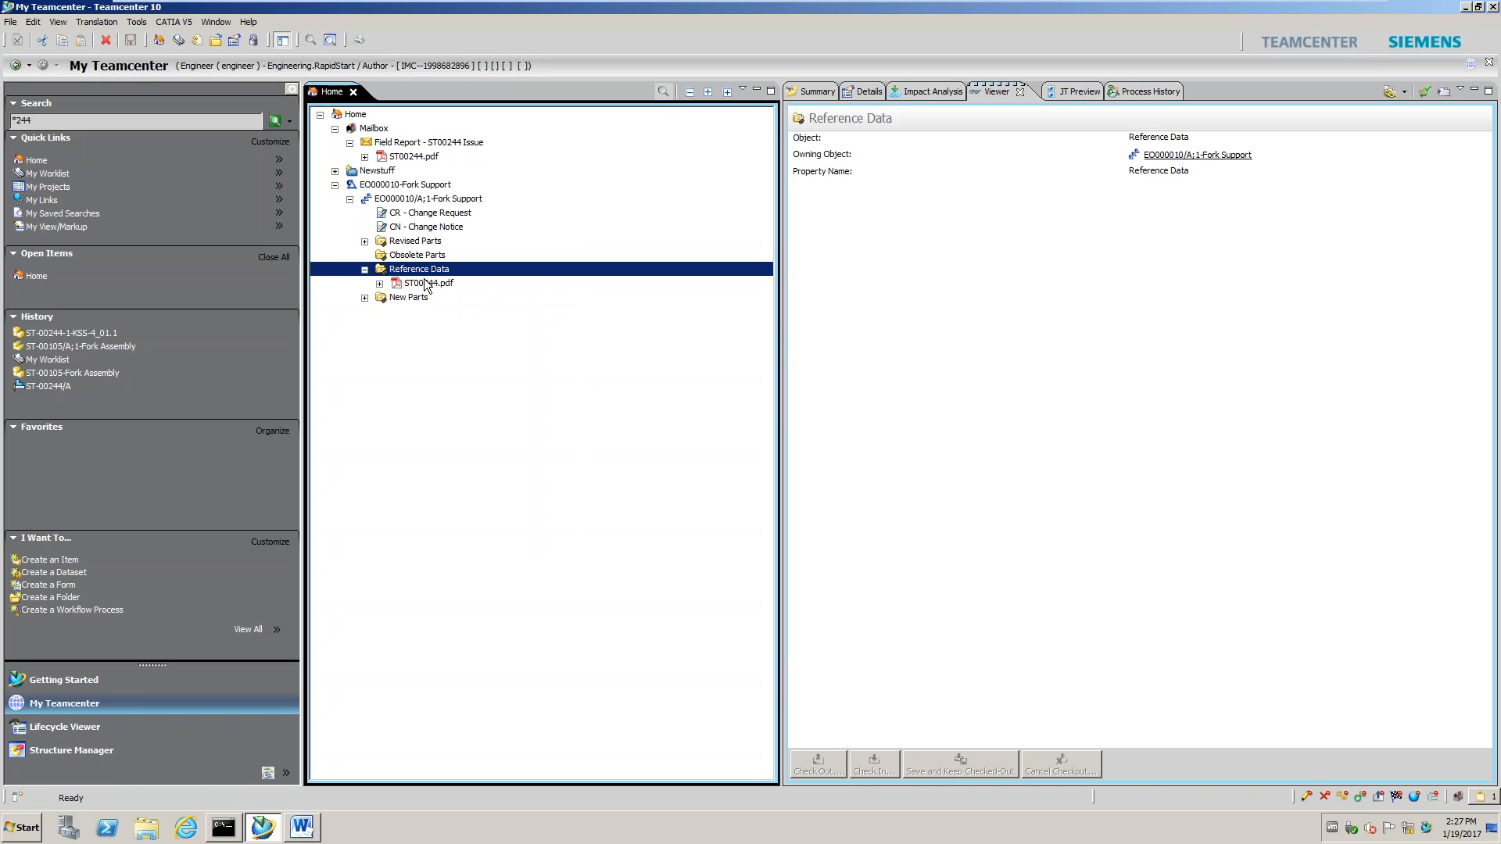
Empty the clipboard and copy the ST-00244-1-KSS-4_01.1 part onto it
click(59, 333)
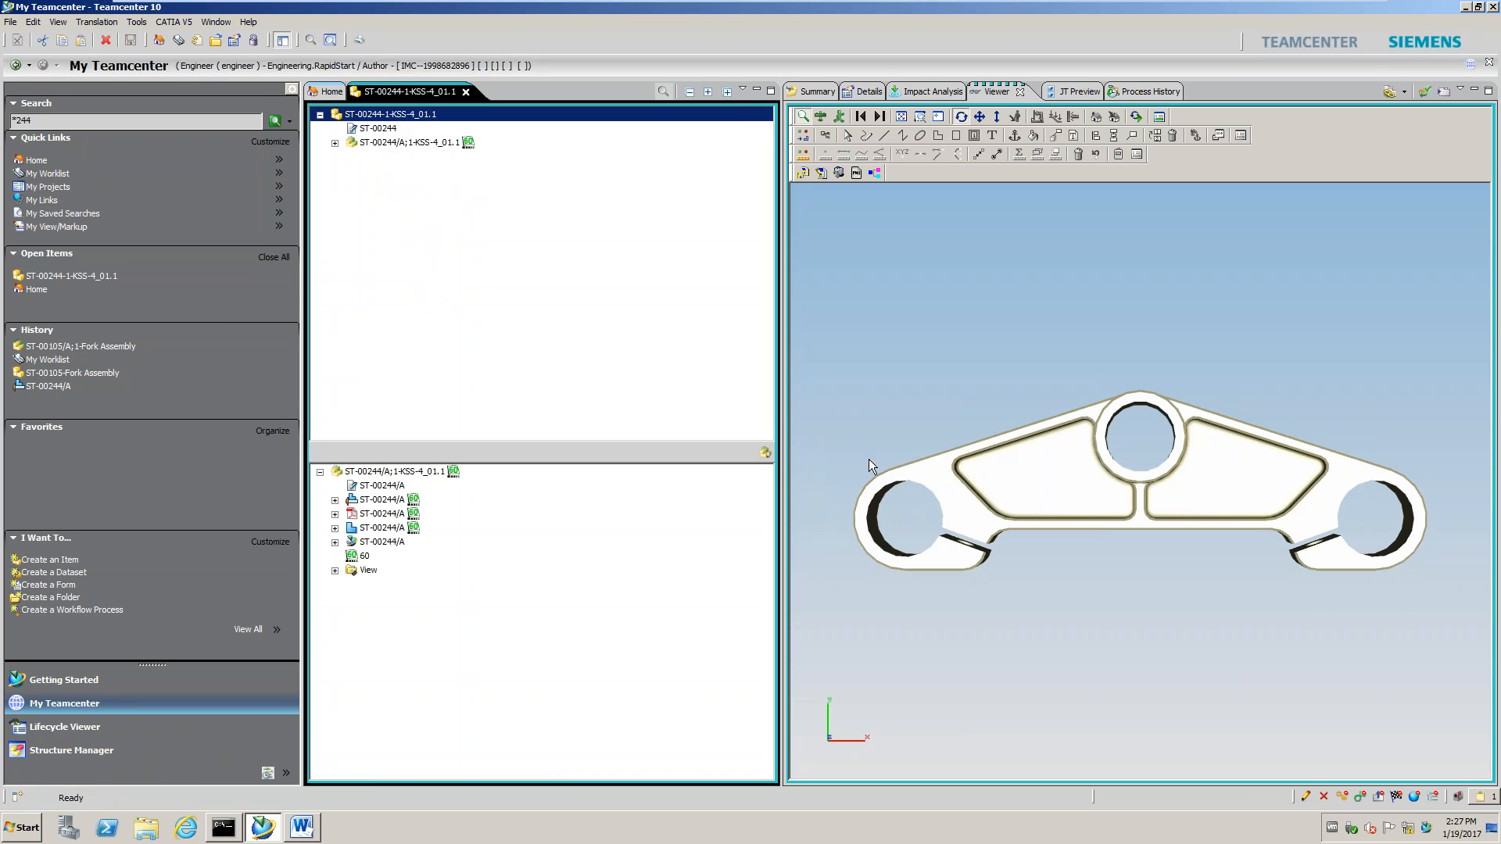
click(1483, 799)
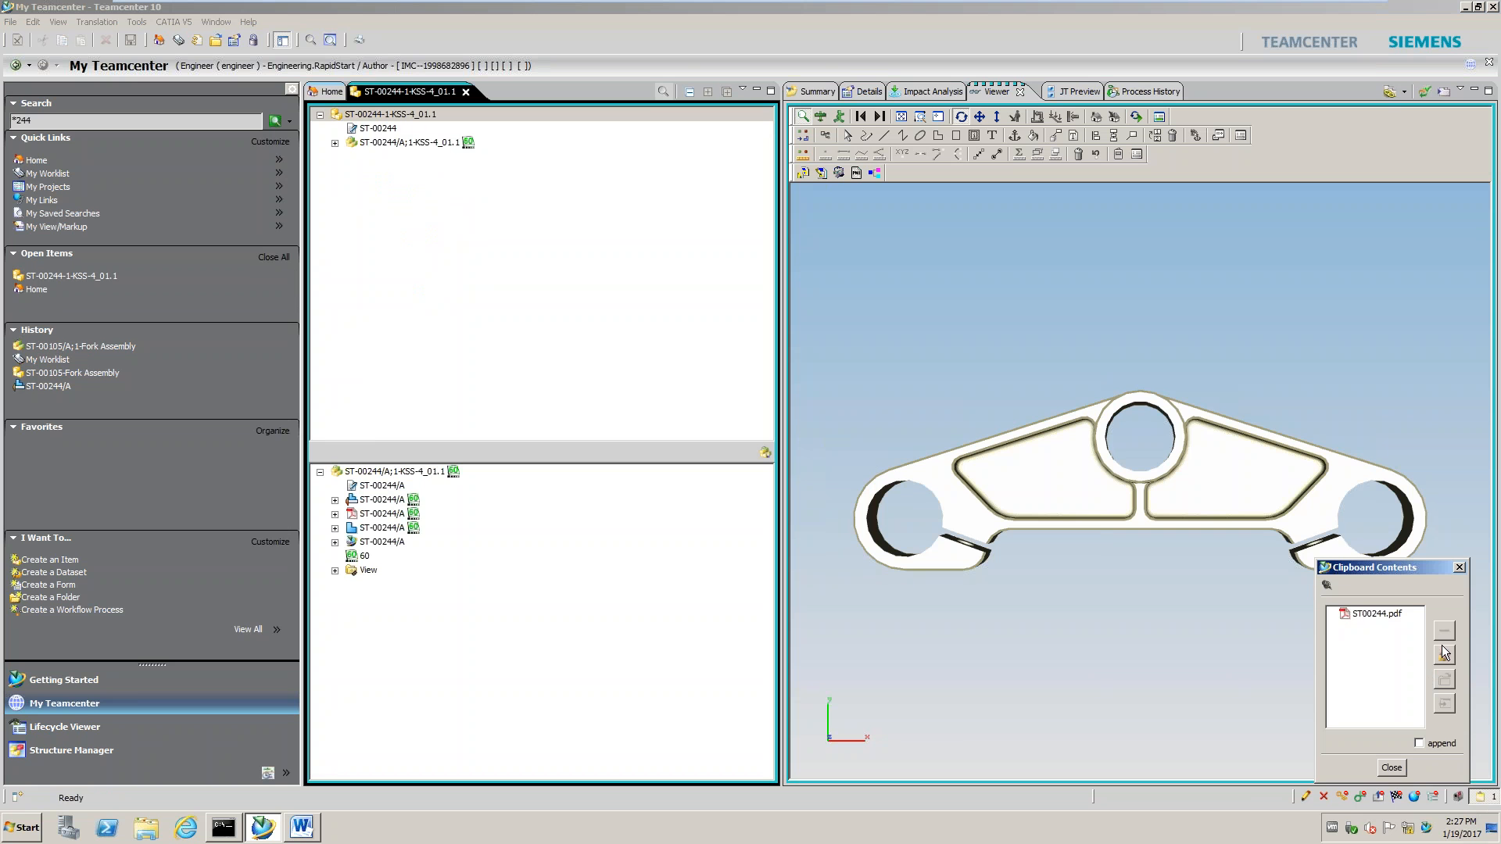
click(1443, 655)
right_click(377, 116)
click(405, 155)
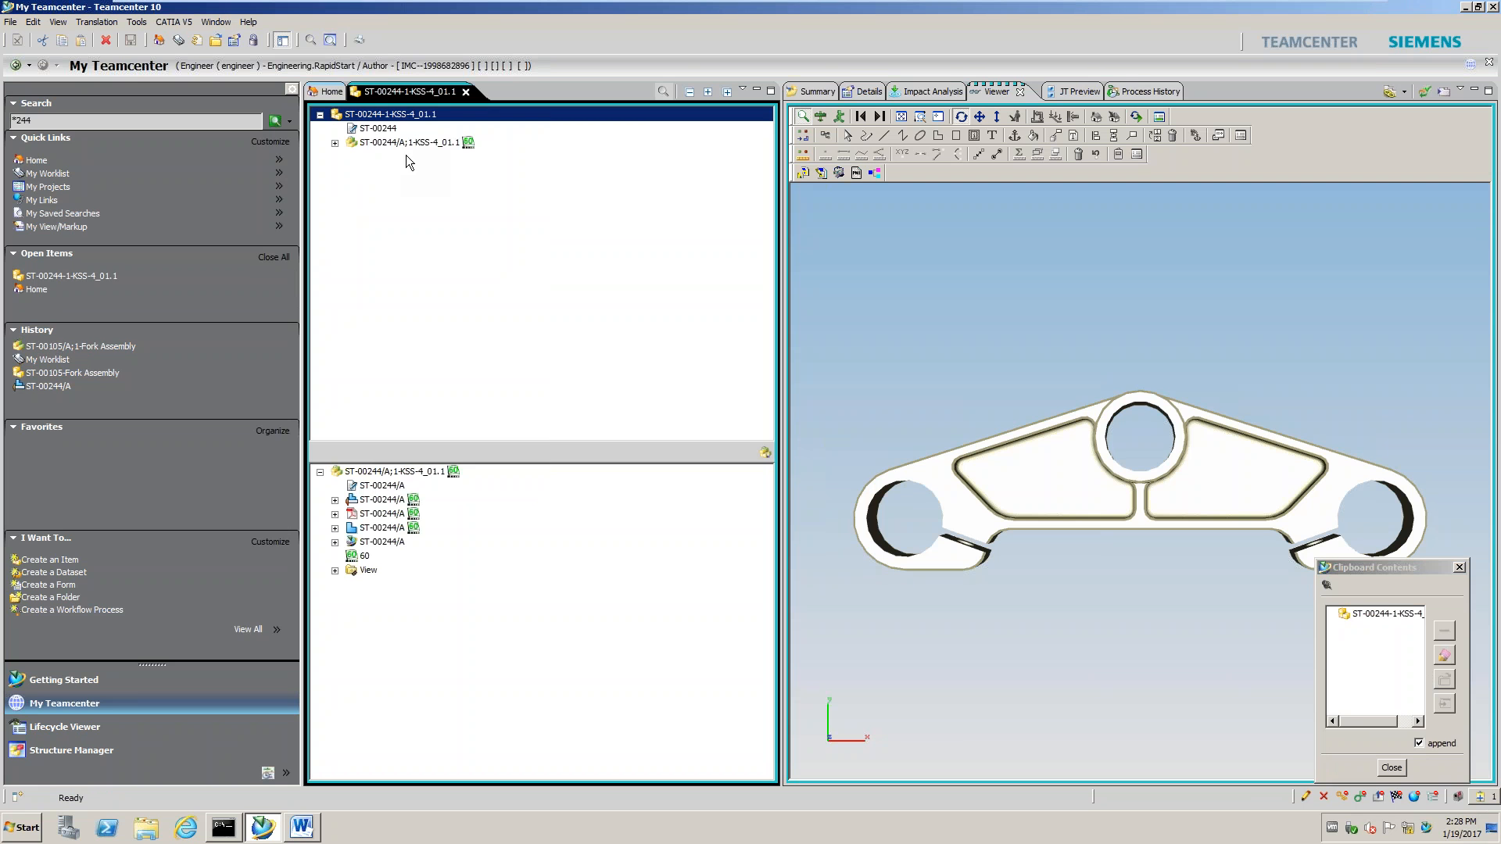
Add the ST-00105-Fork Assembly to the clipboard and switch to Microsoft Word
click(73, 373)
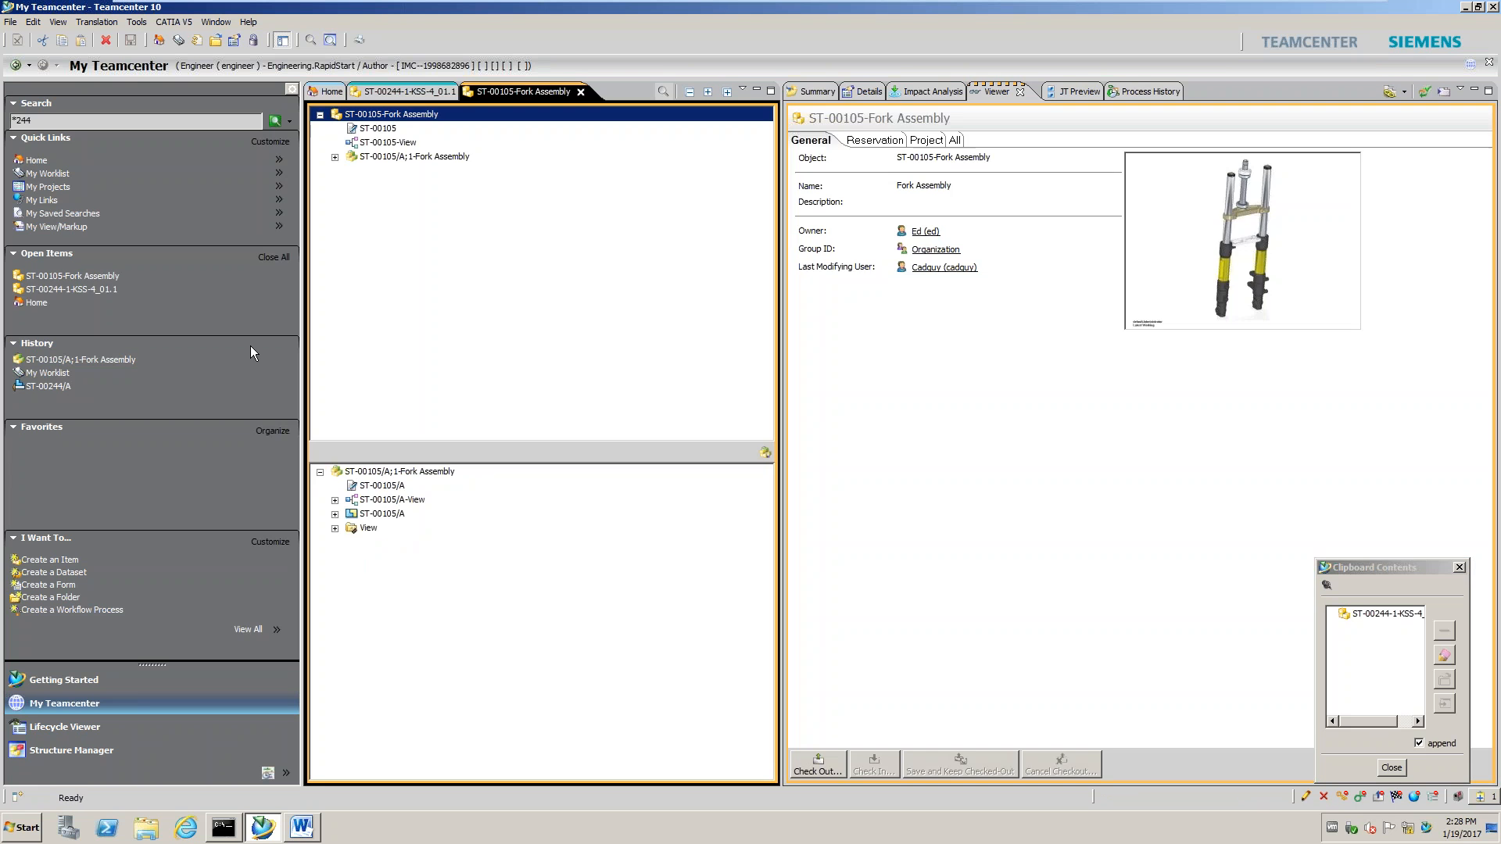
right_click(406, 115)
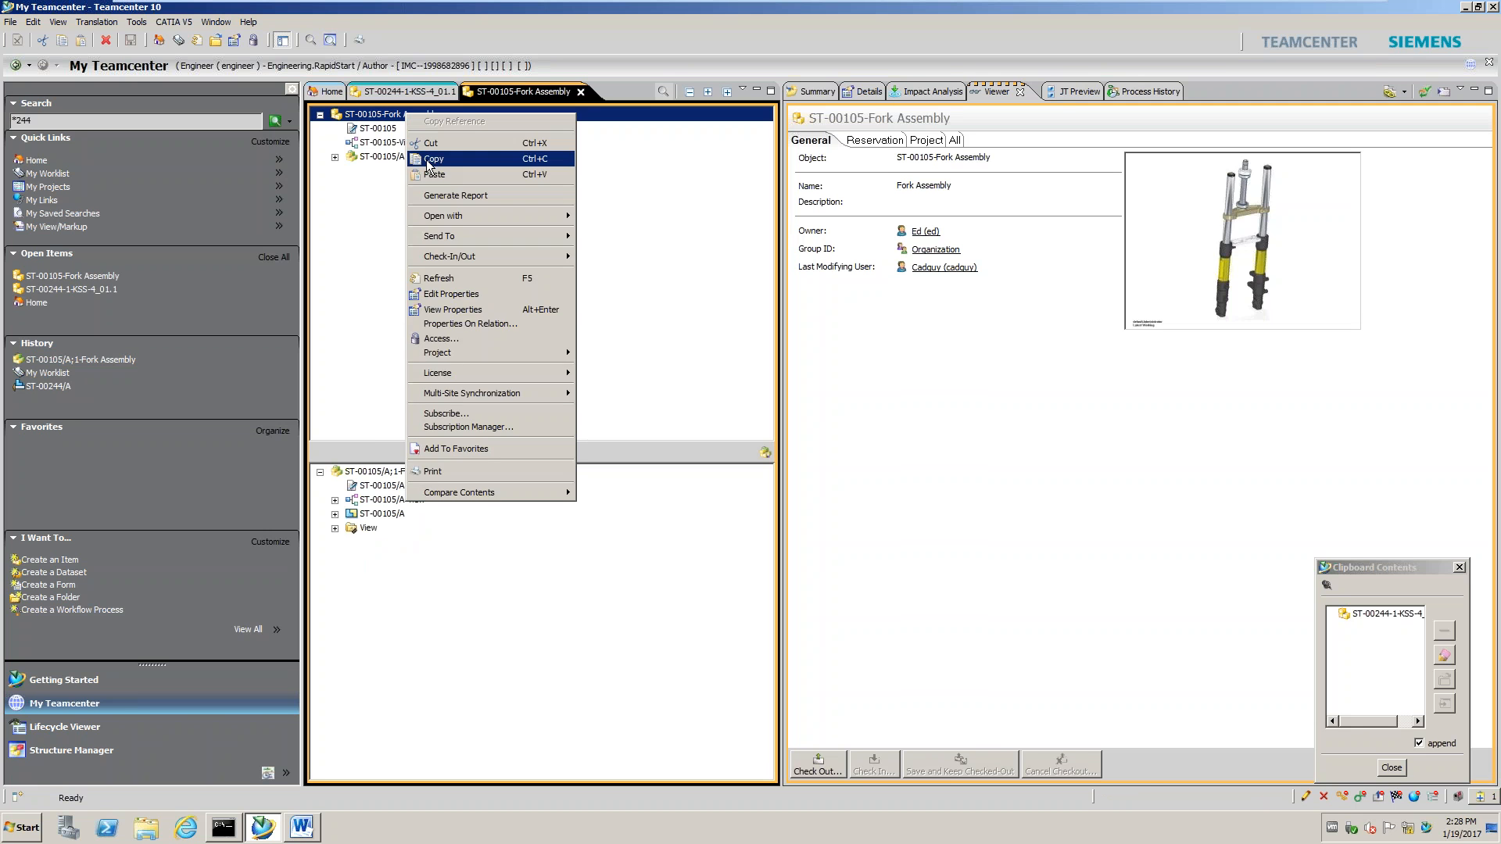
click(432, 158)
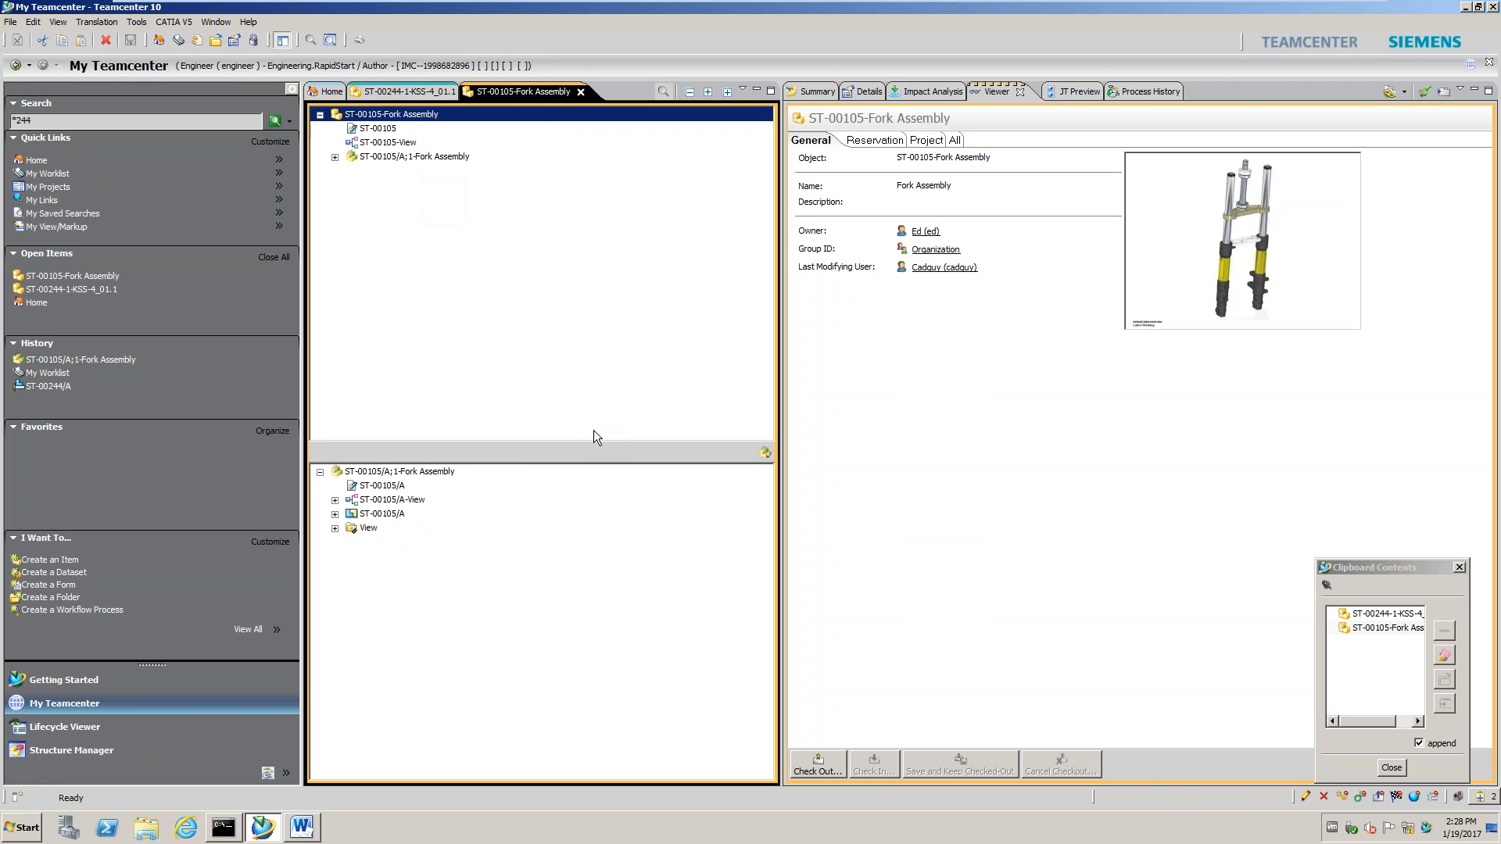
click(315, 835)
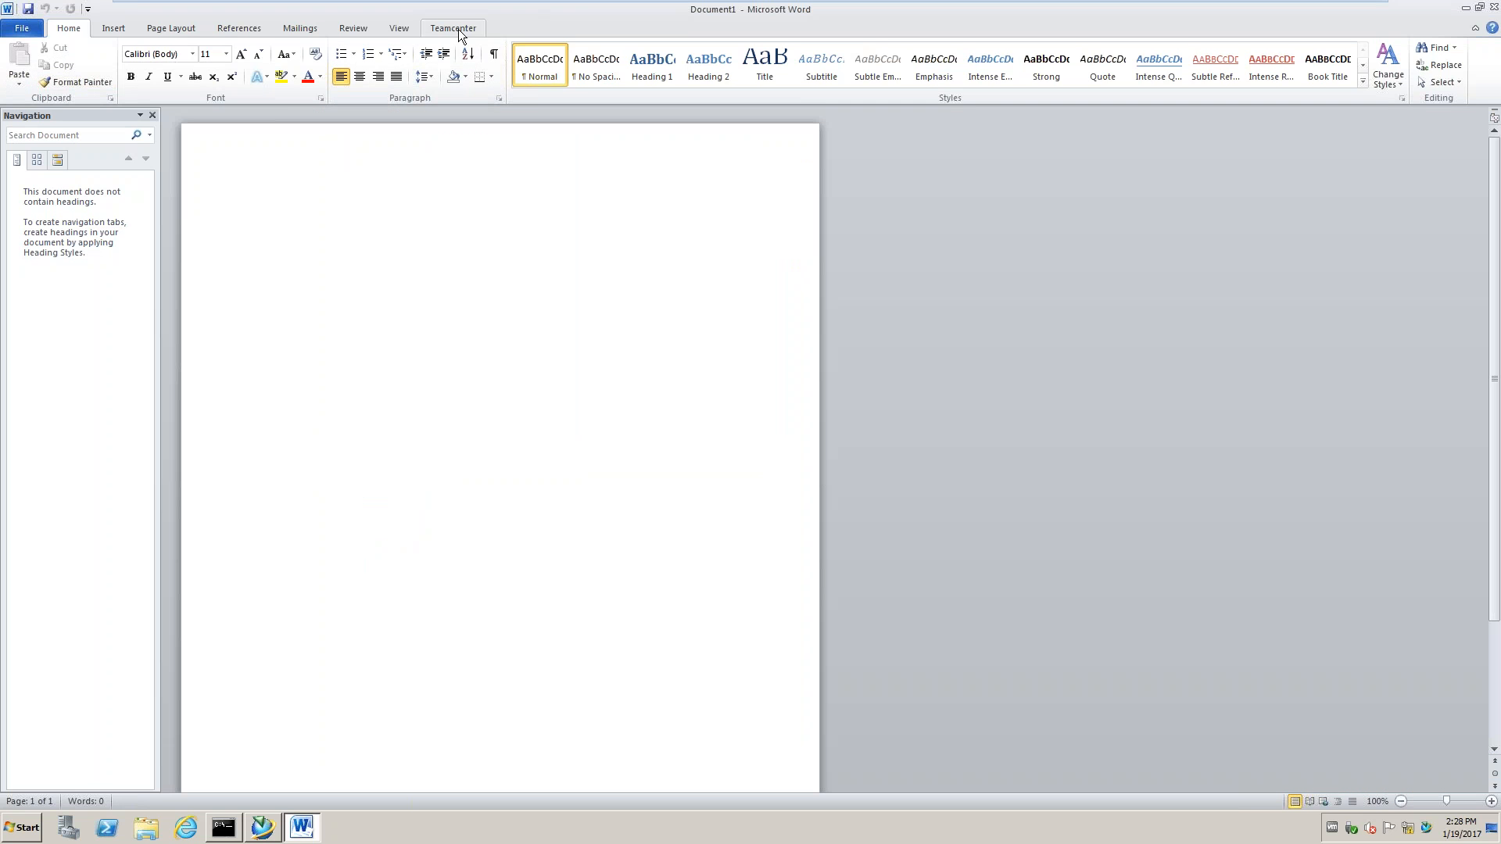
Open IssueReport0463.docx from recent documents and show the Teamcenter Save As options
click(458, 30)
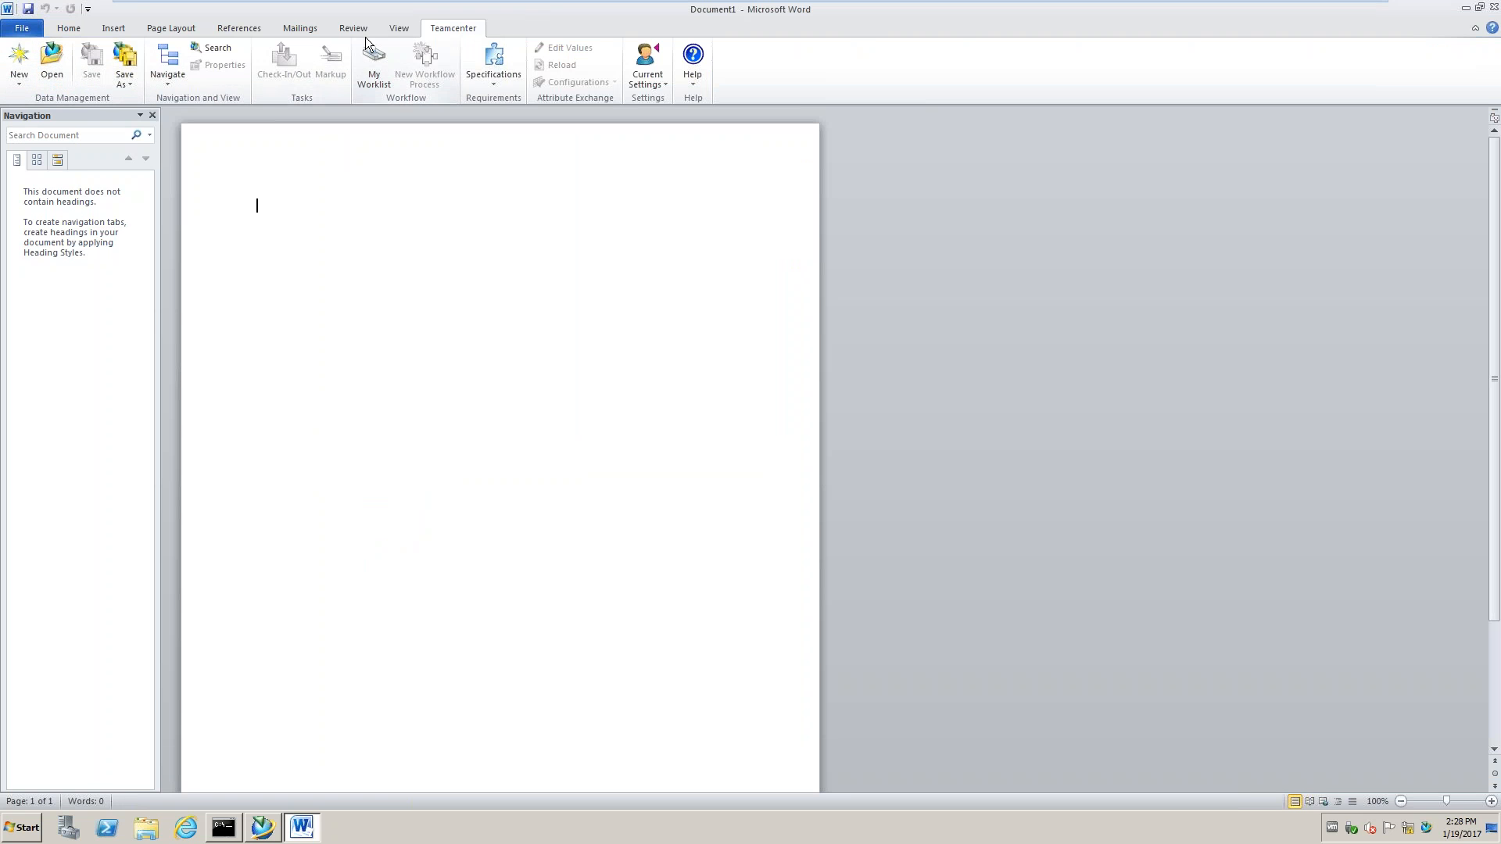
click(23, 29)
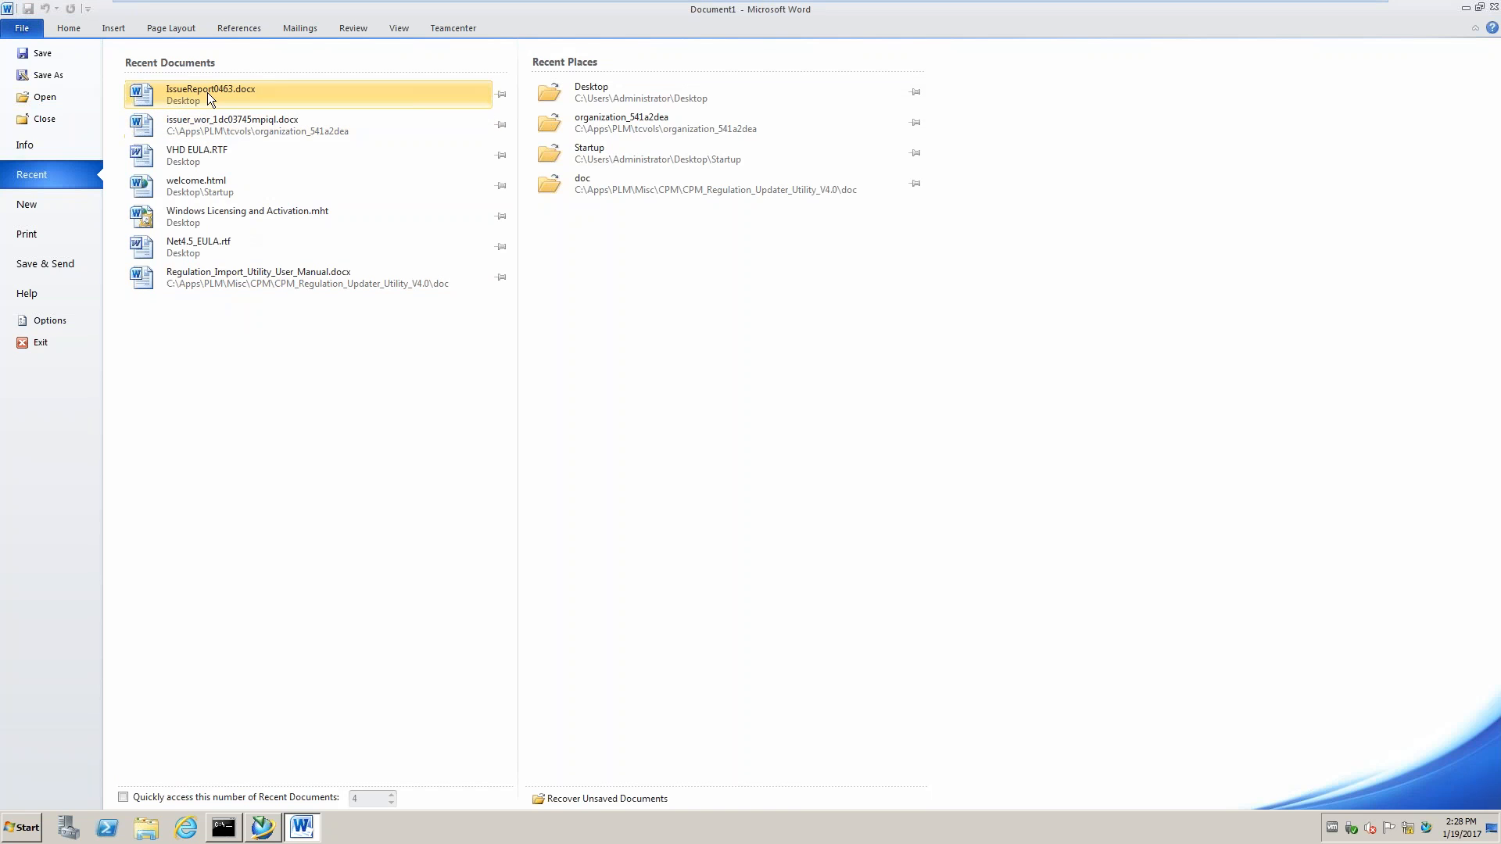
click(208, 93)
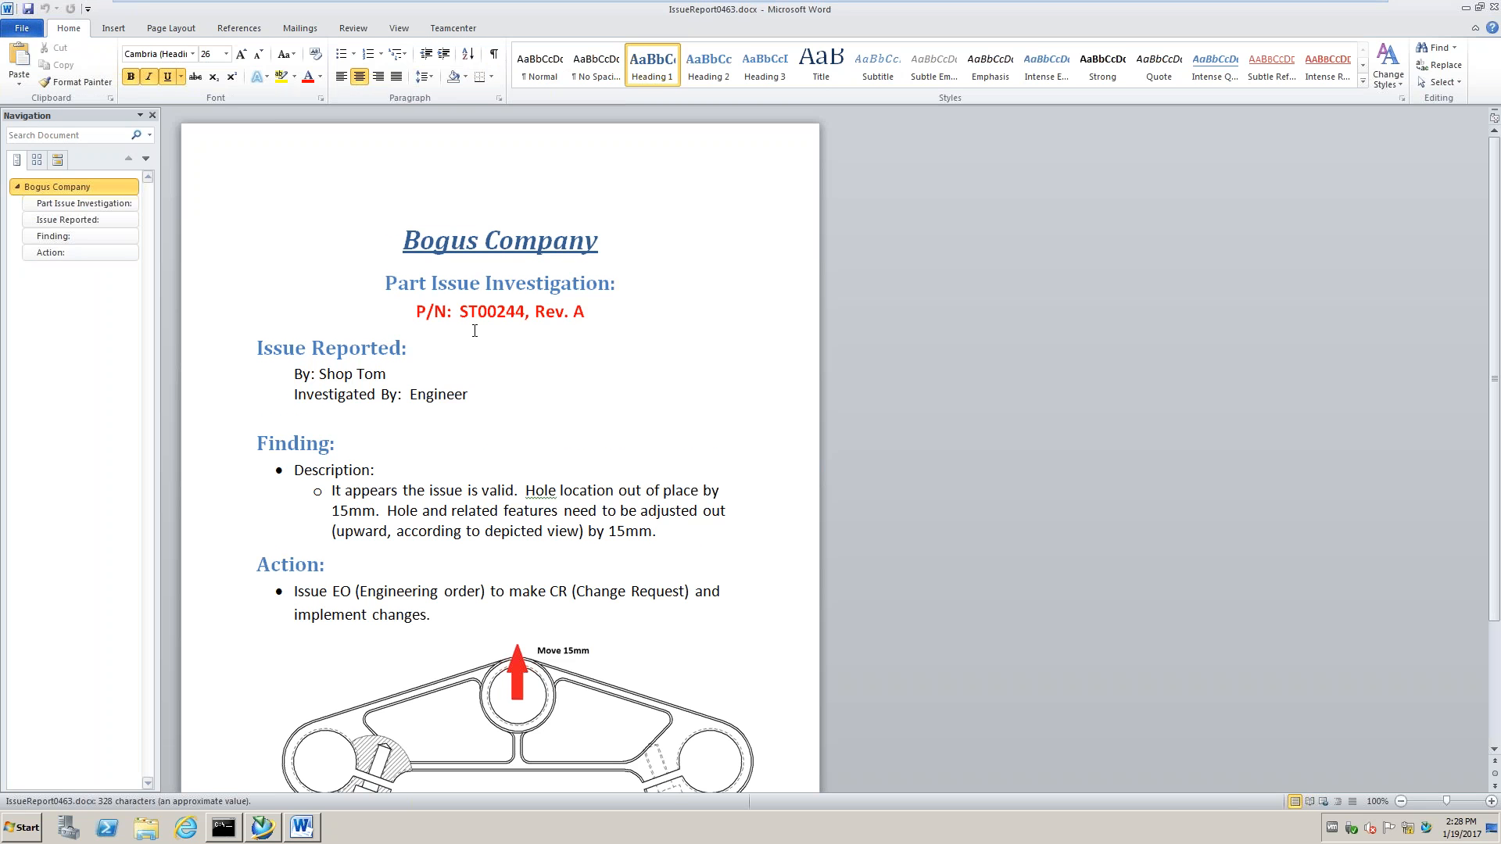
scroll(479, 325, down, 4)
click(457, 31)
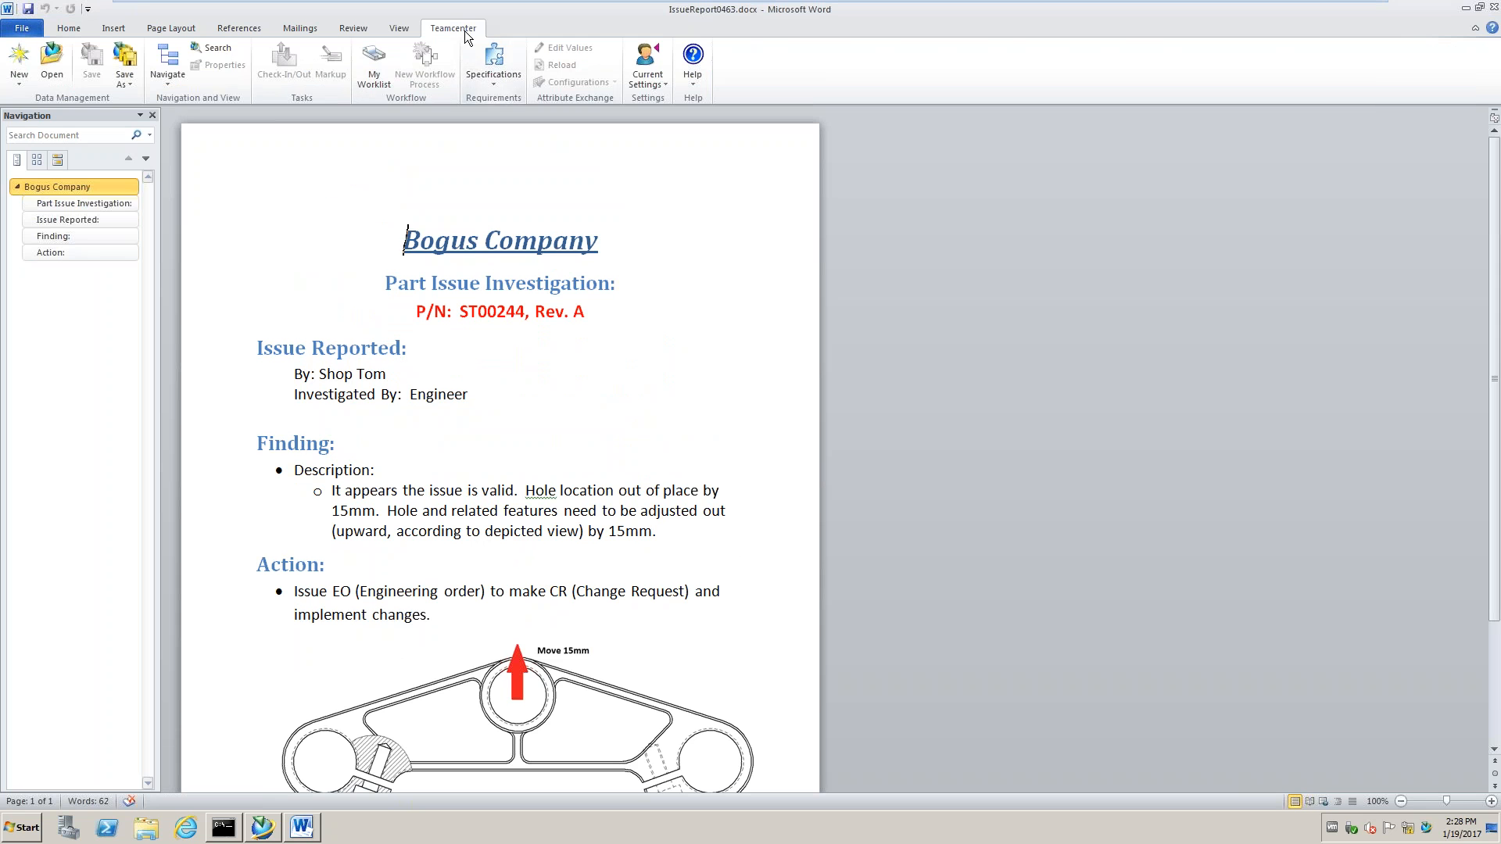
click(131, 83)
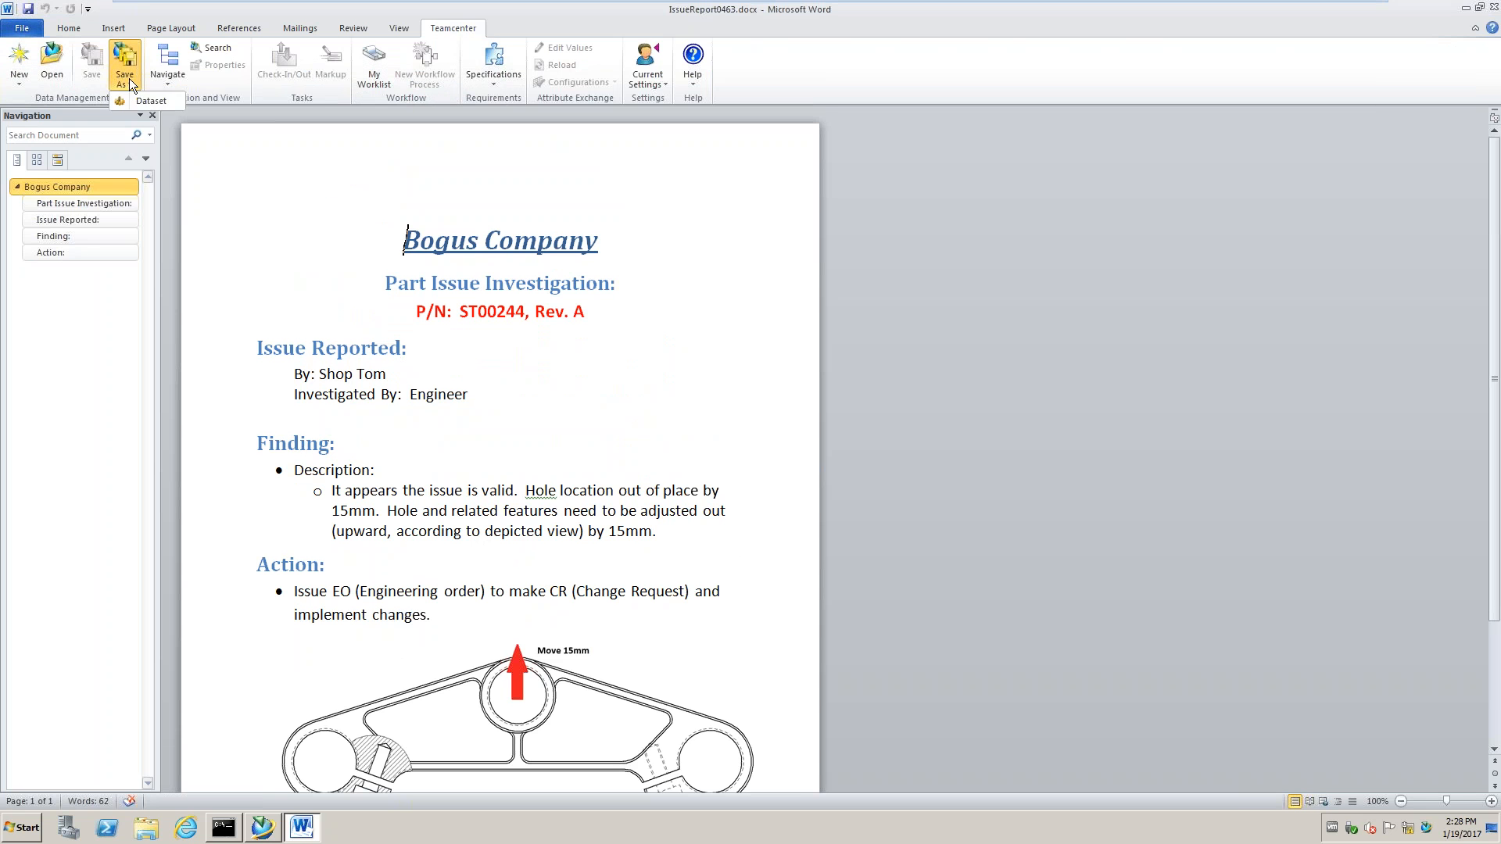
Choose Save As Dataset and log in to Teamcenter with the user ID and password
click(147, 101)
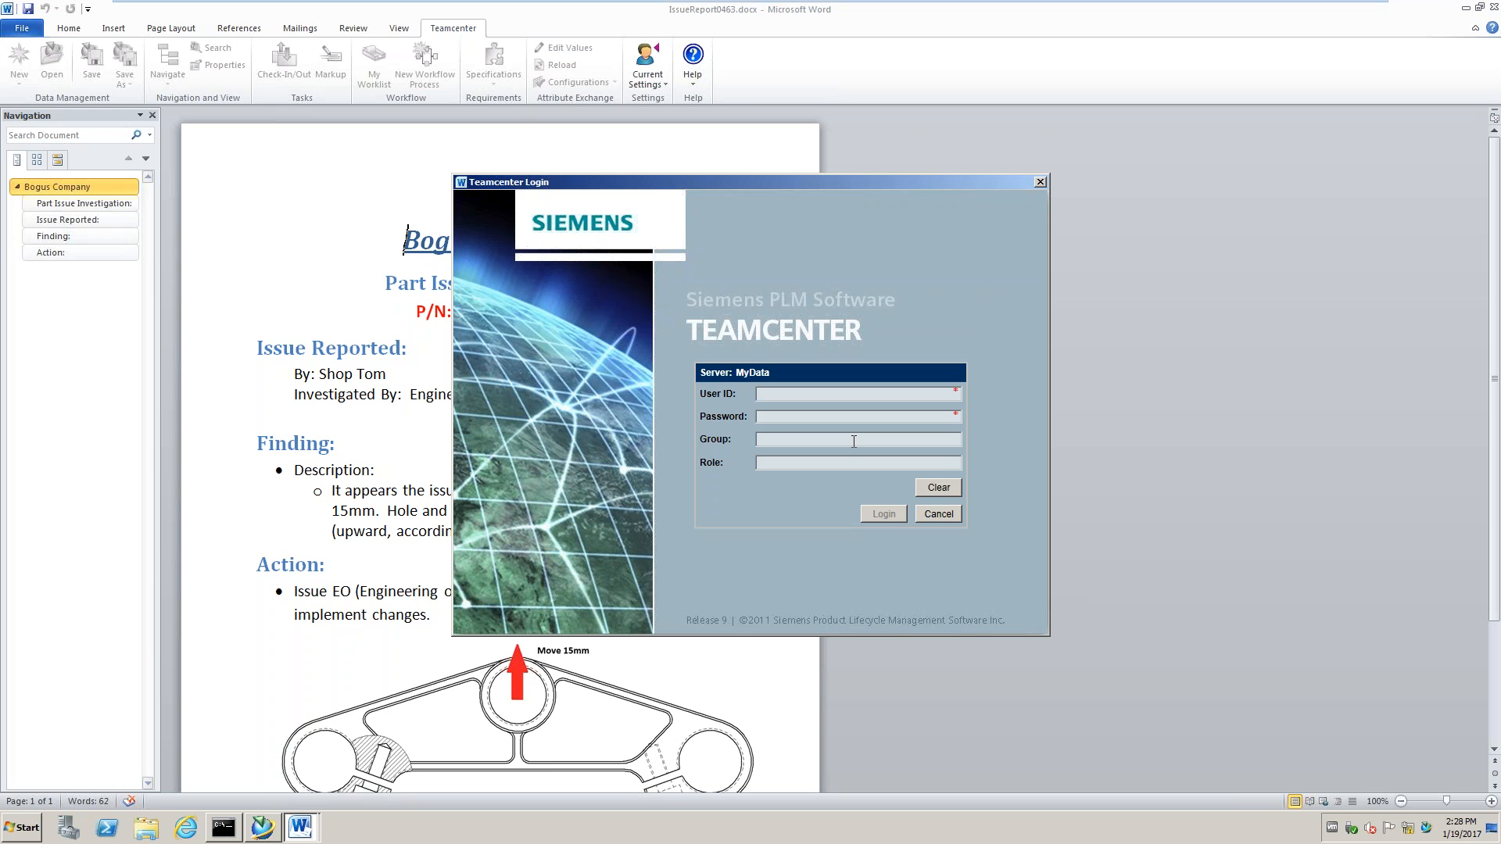
text(engineerengineer)
click(885, 515)
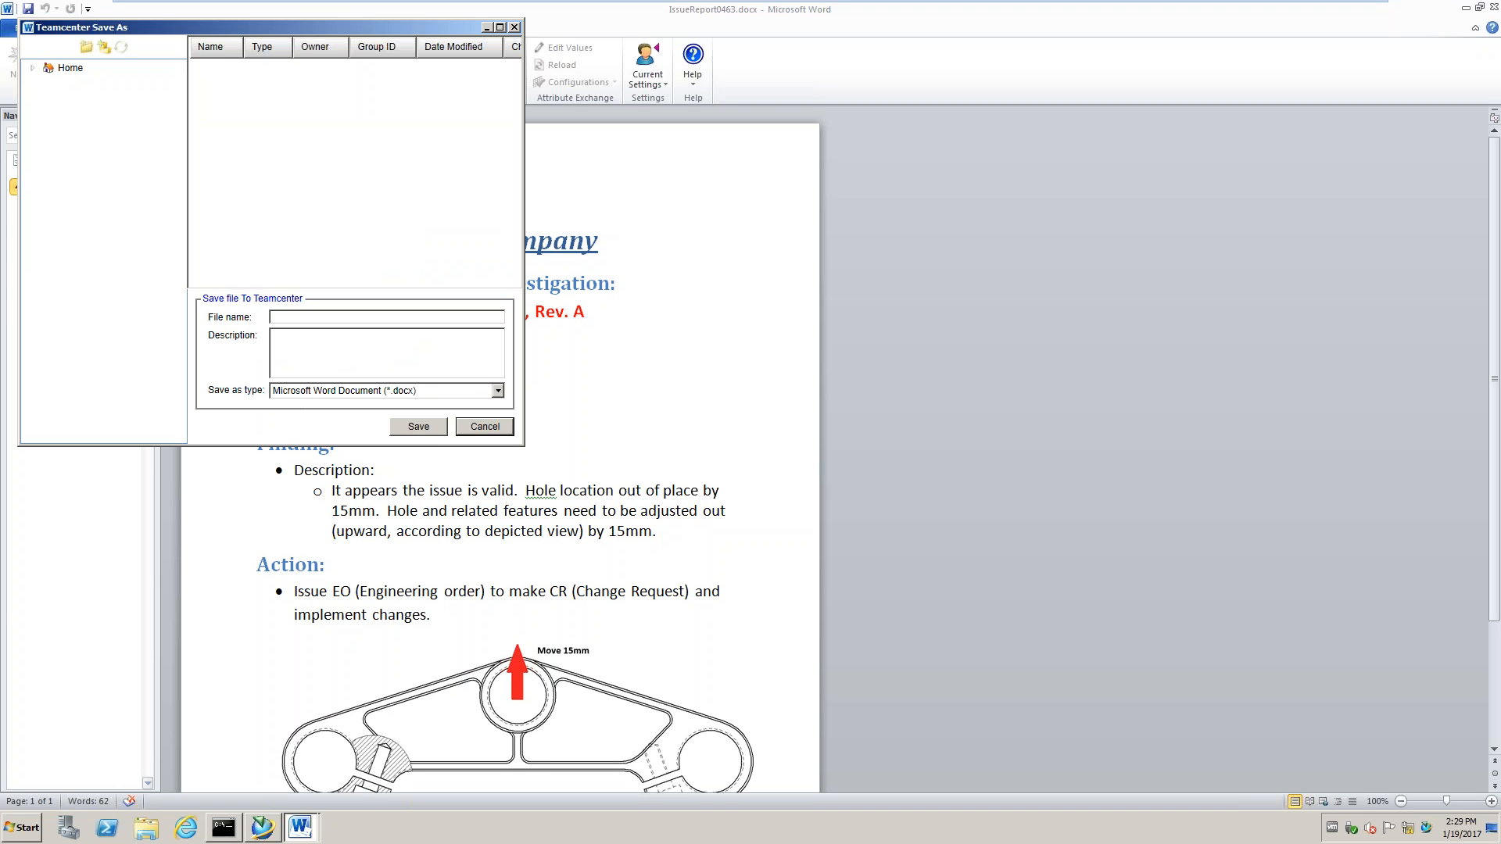
Save the report into Newstuff as IssueReport01-19-17 without checking it out, then close it
click(37, 68)
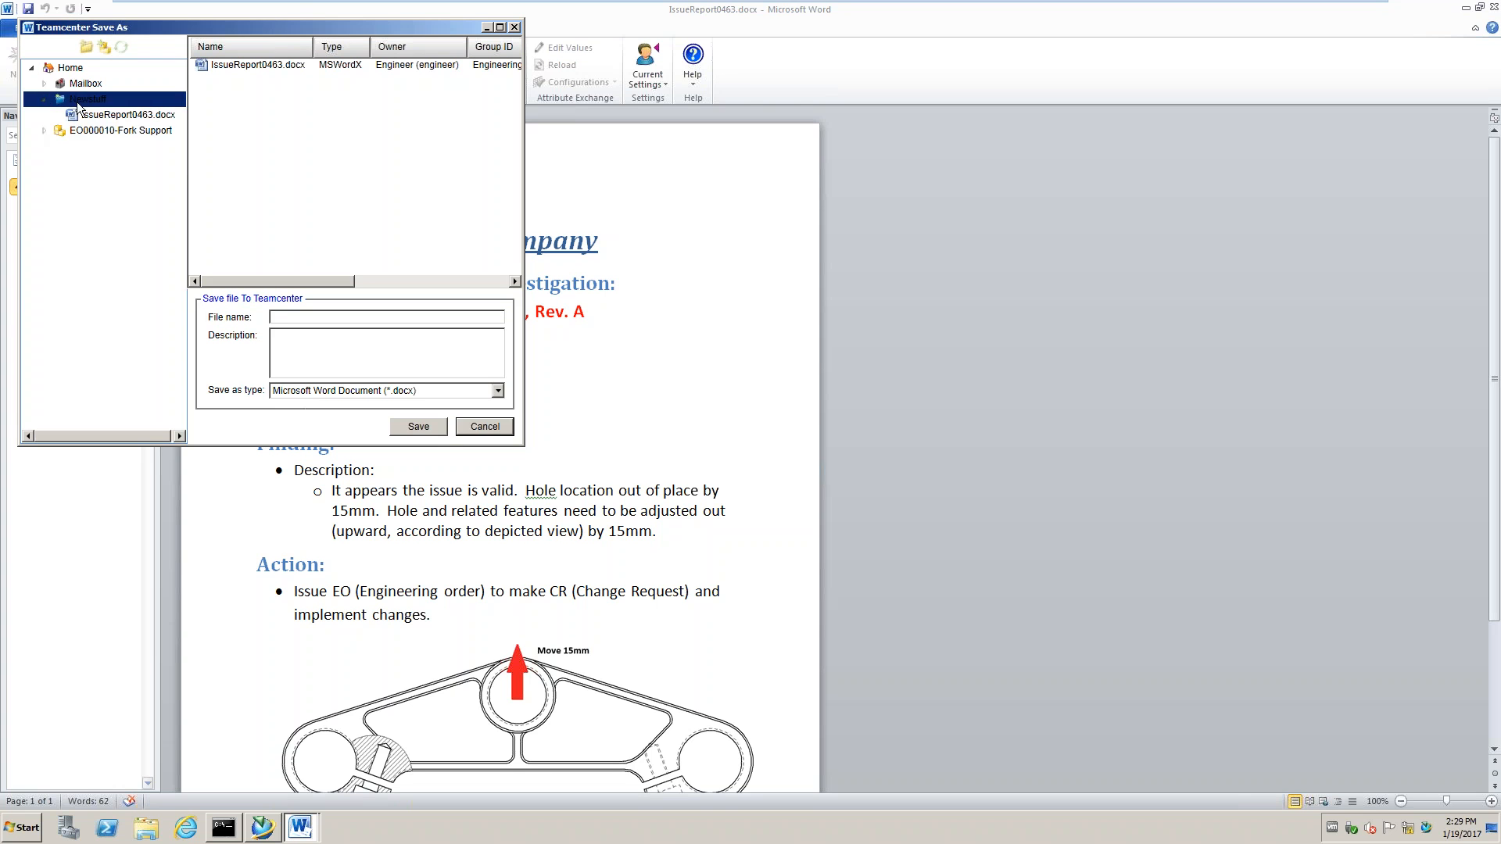
click(289, 316)
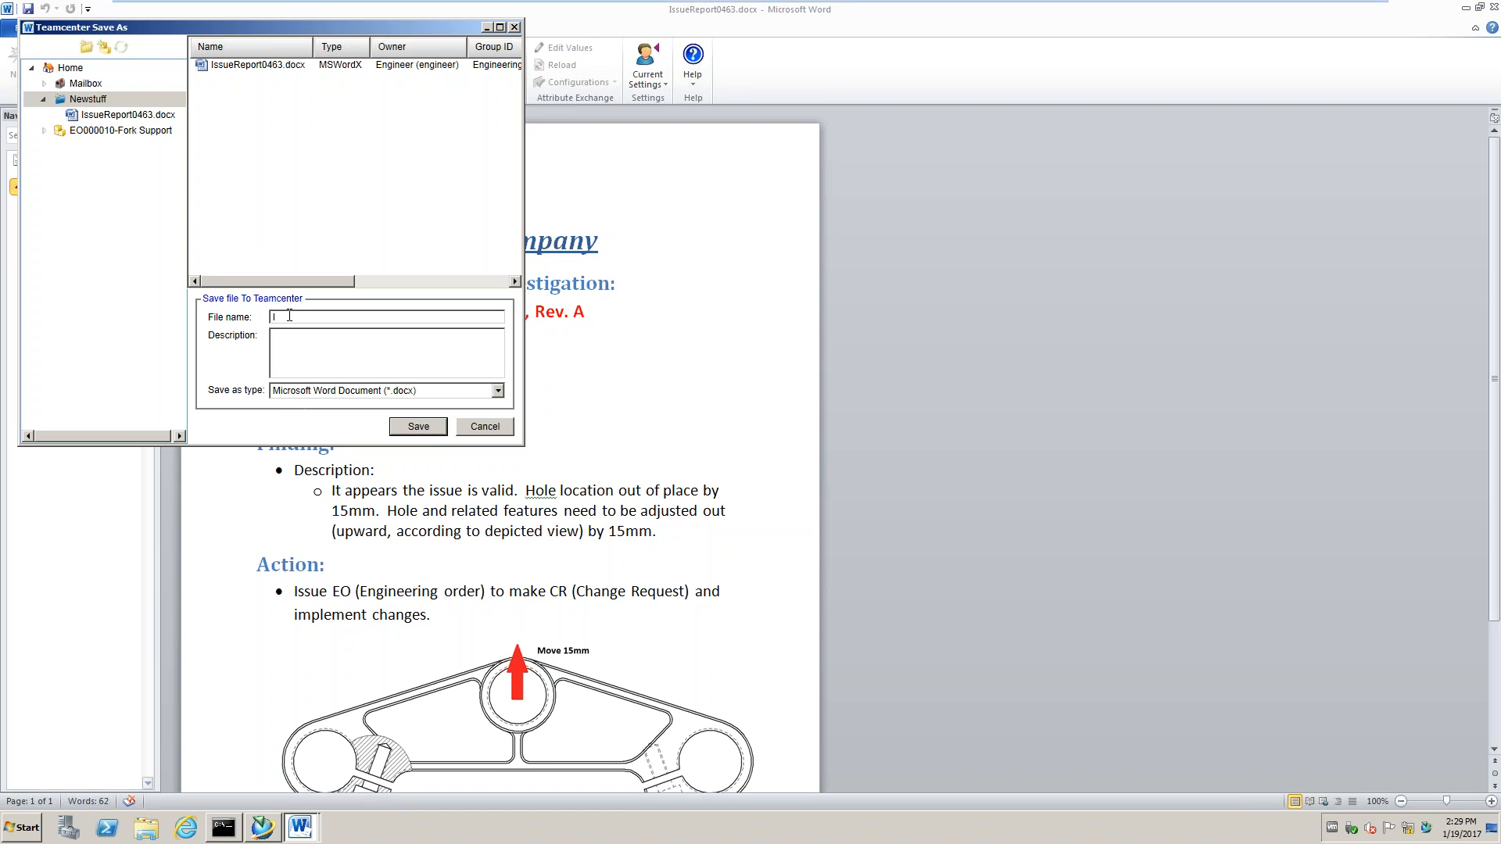
text(IssueReport01-19-17)
click(440, 426)
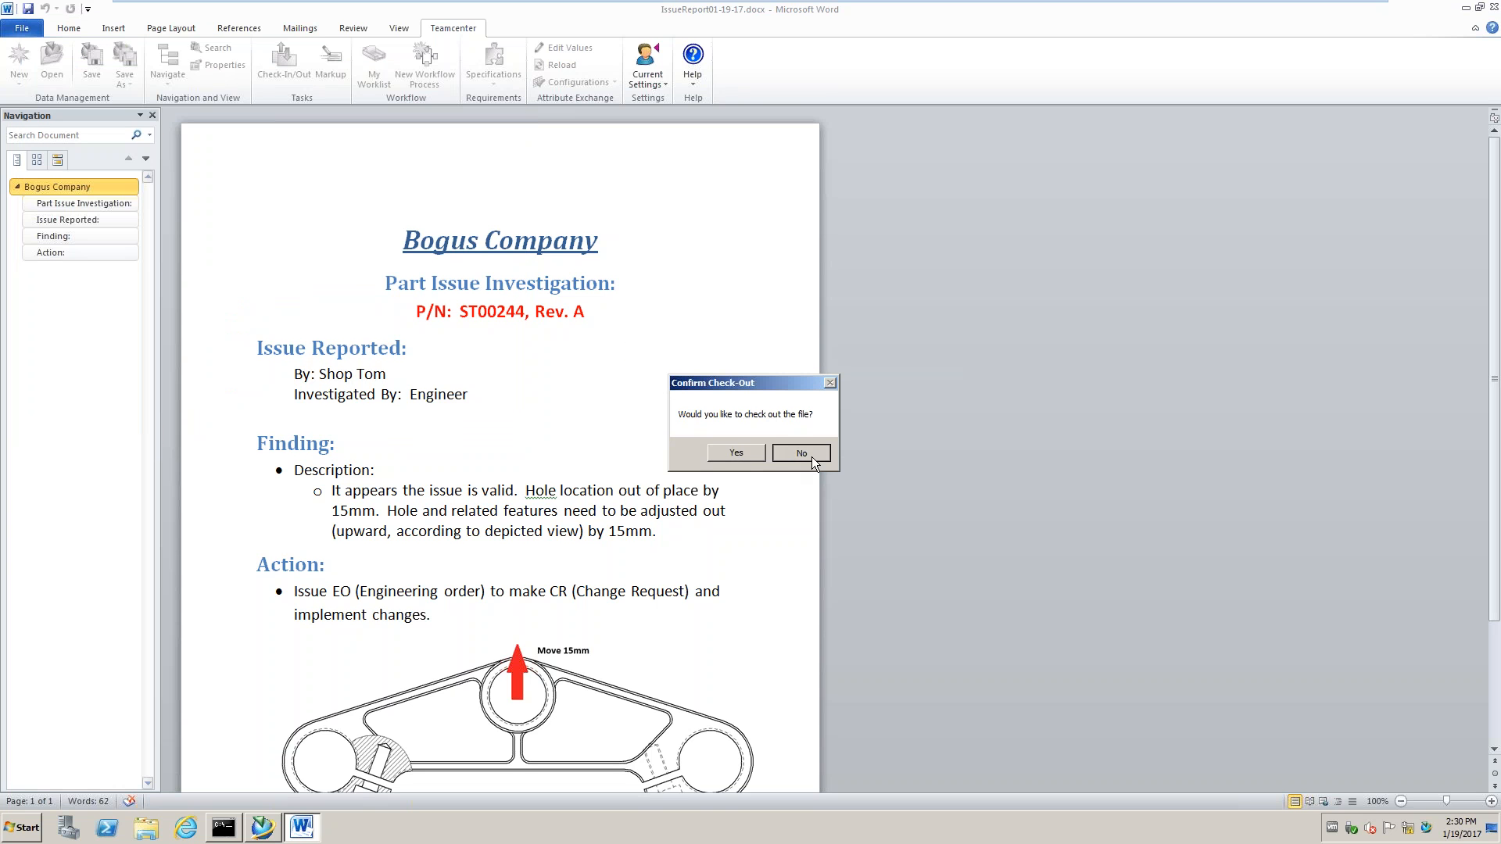
click(812, 463)
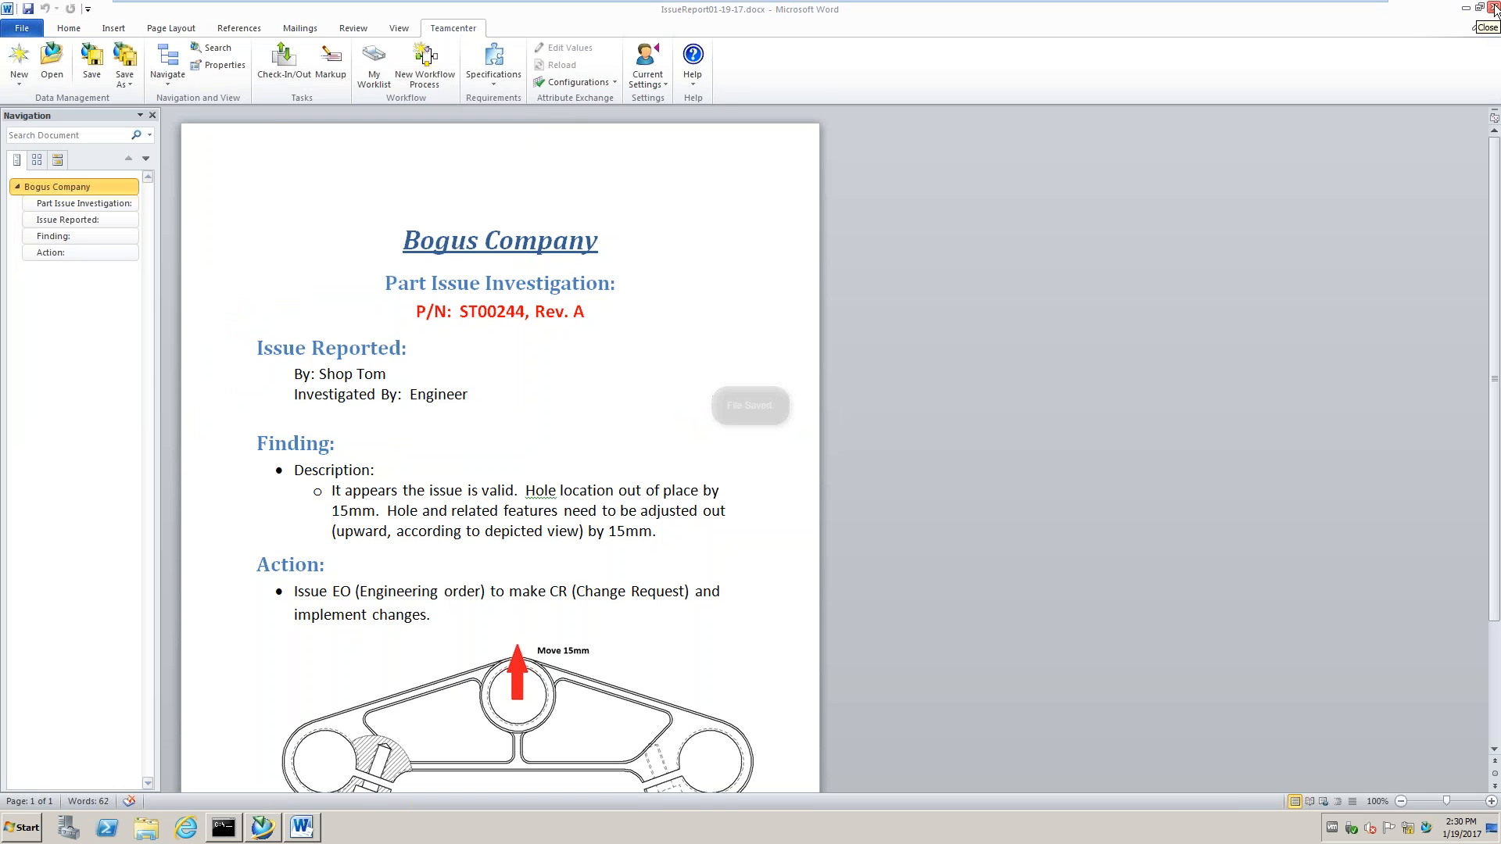
click(1493, 8)
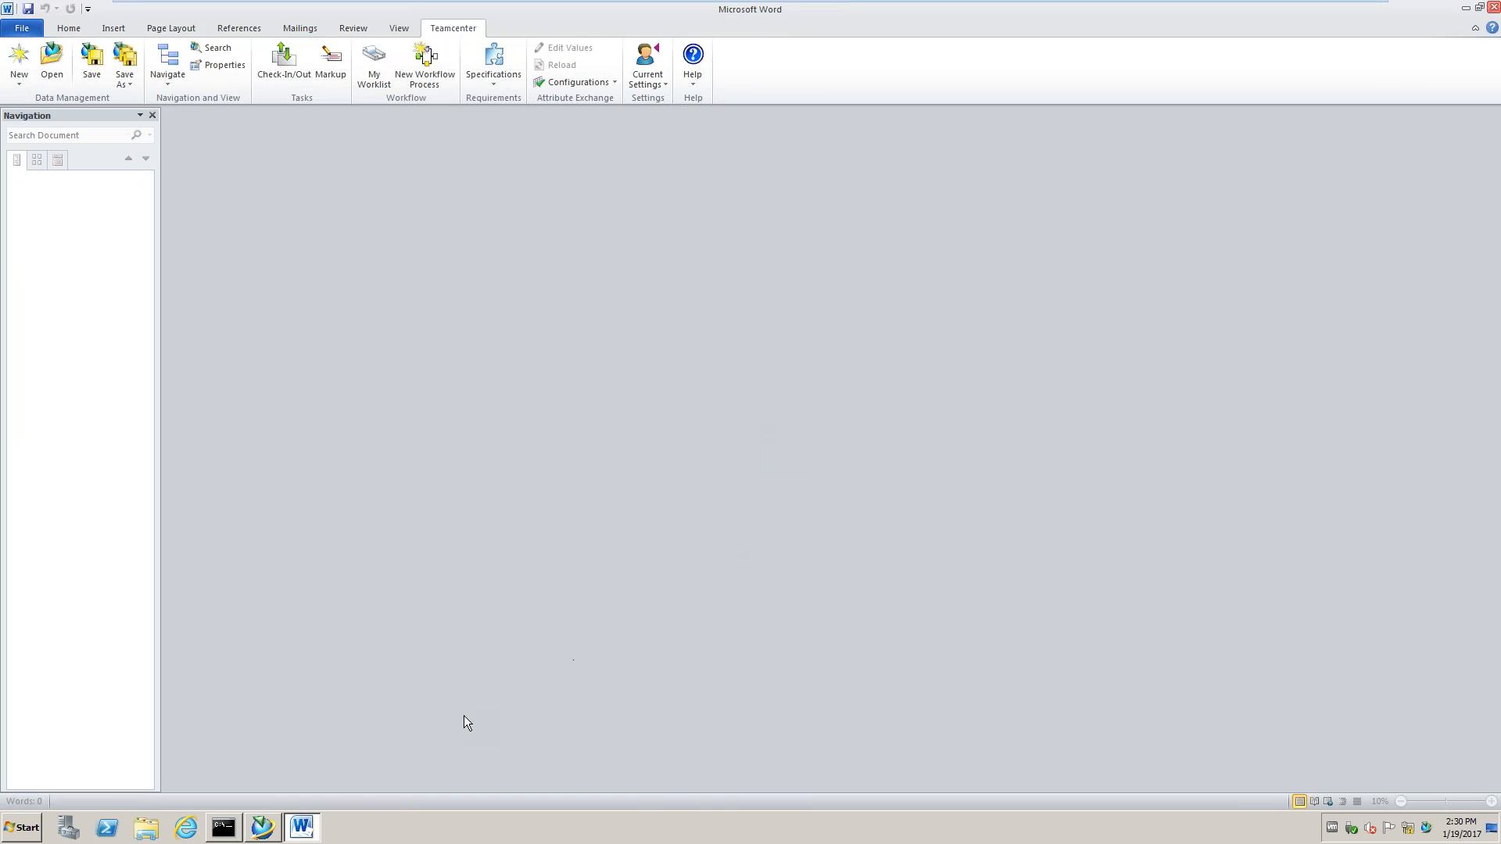
Back in Teamcenter, refresh Home and Newstuff, then select the IssueReport01-19-17 document
mouse_move(272, 833)
click(261, 793)
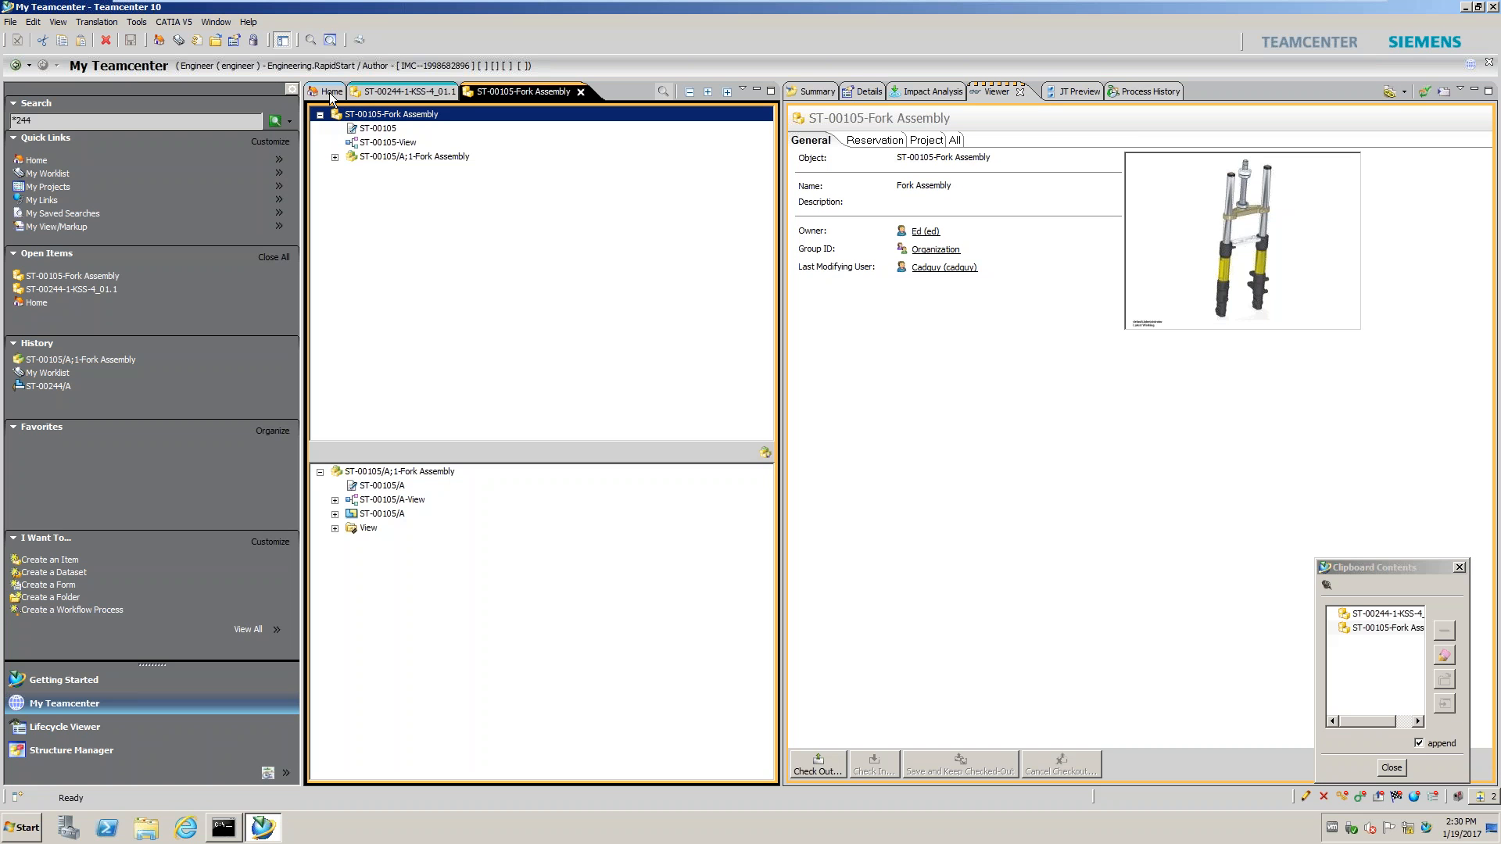
click(330, 92)
right_click(349, 114)
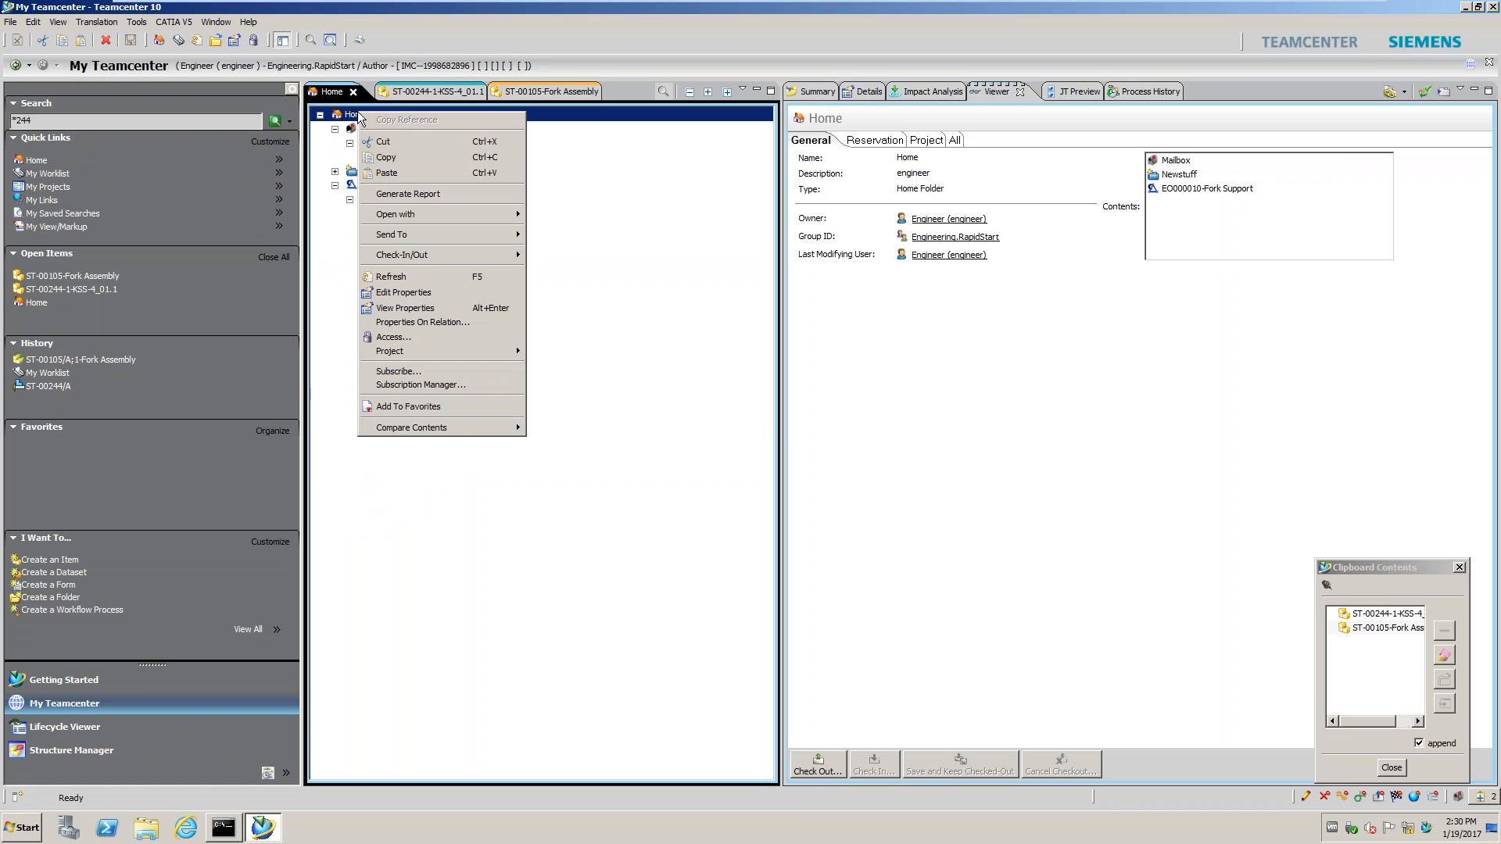
click(391, 276)
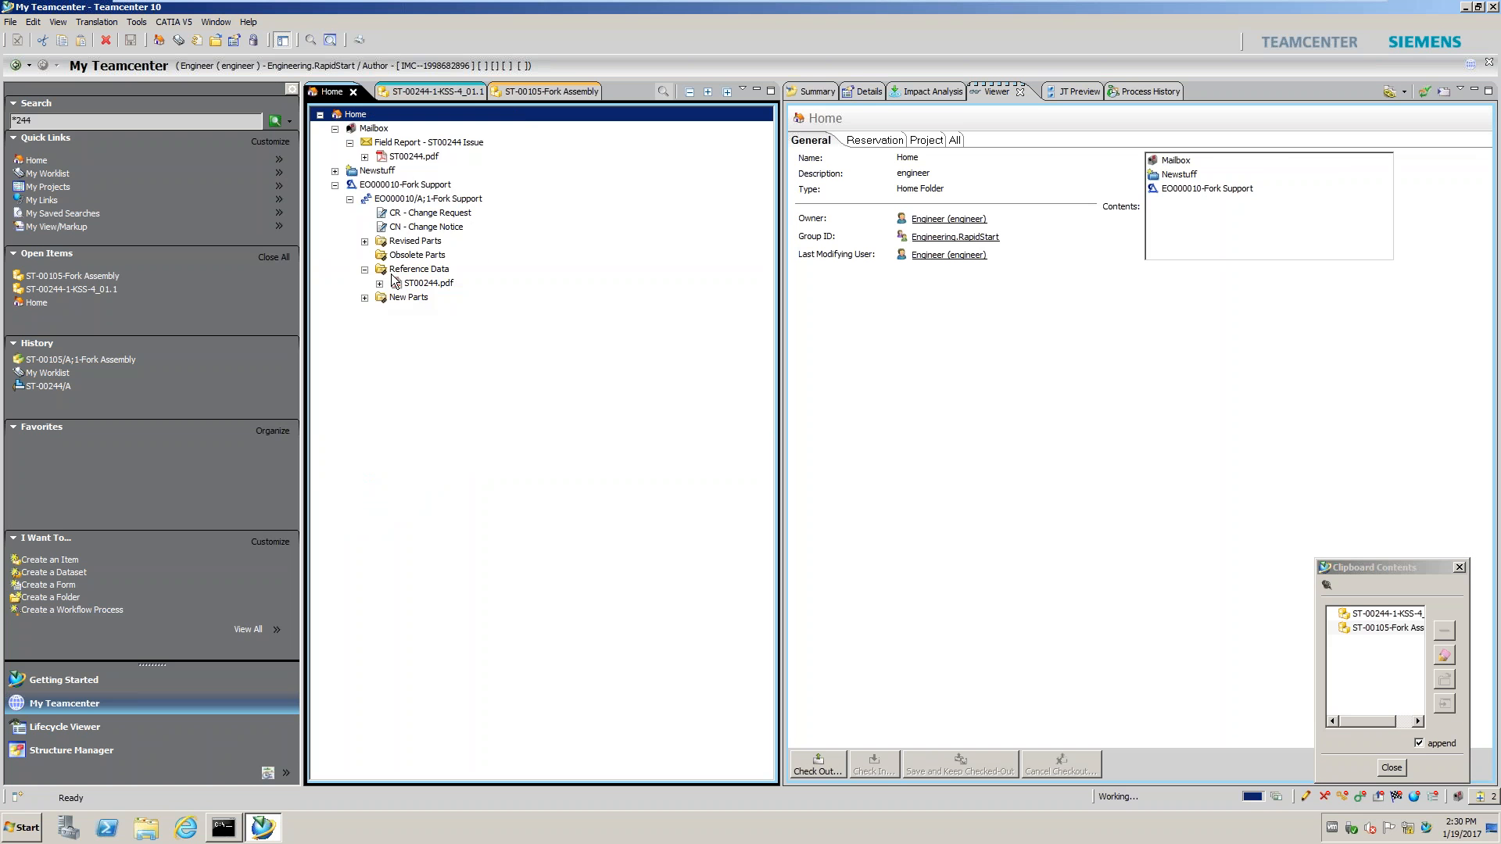
click(335, 171)
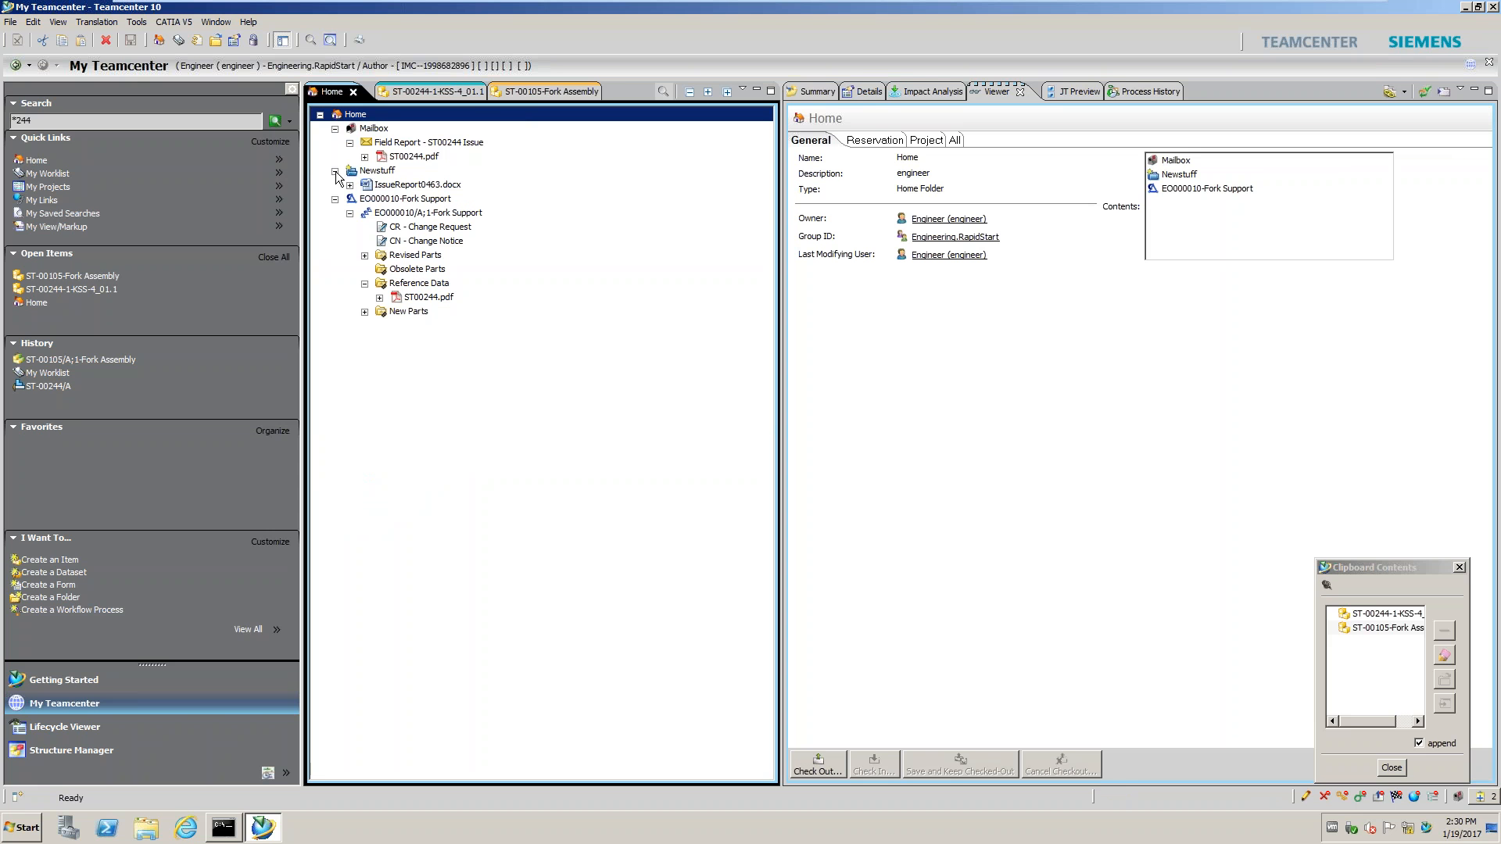
click(372, 171)
right_click(370, 171)
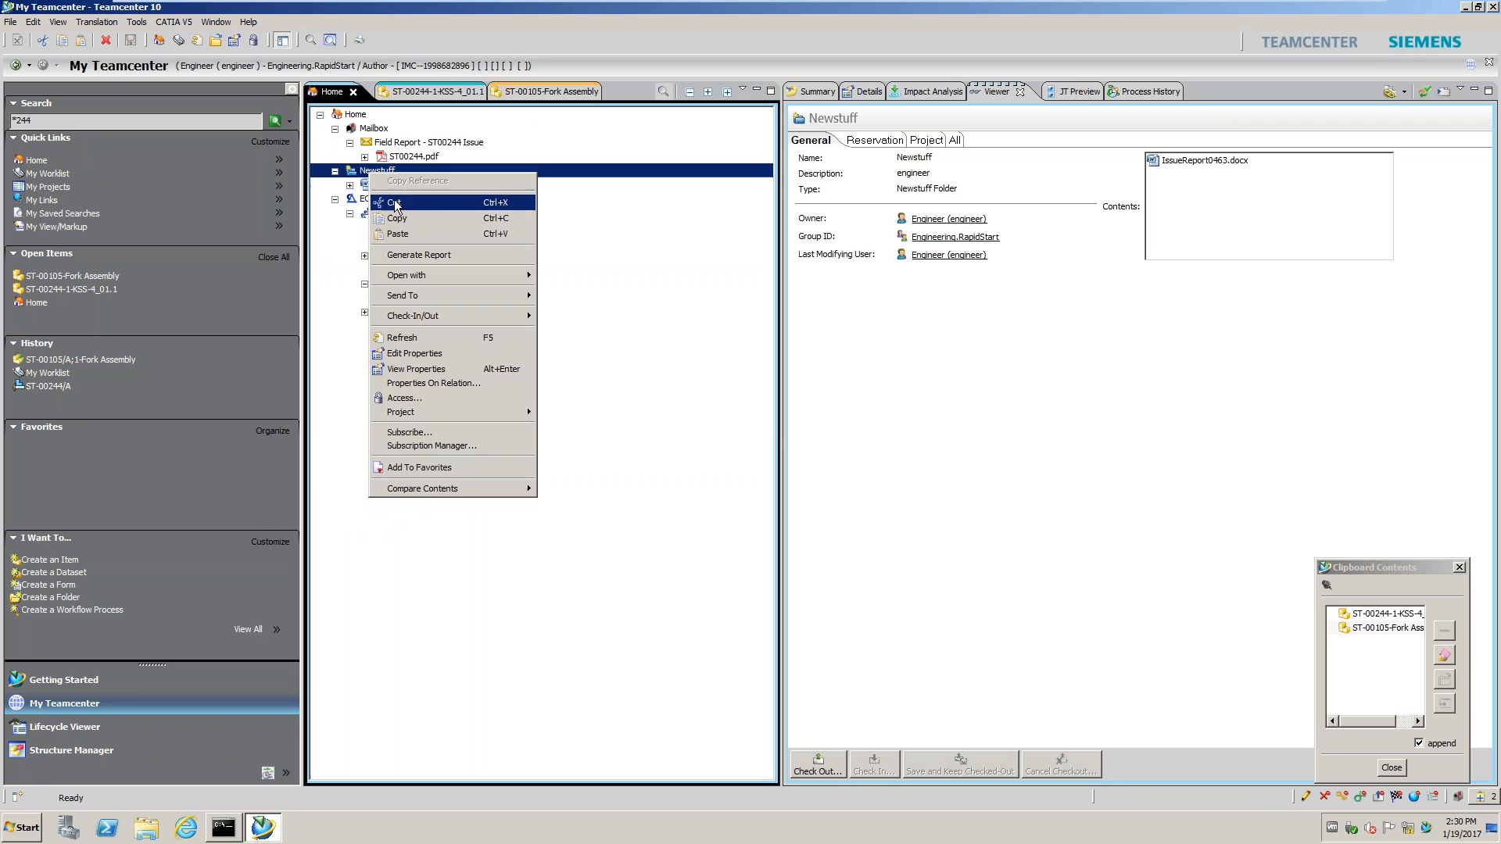
click(400, 338)
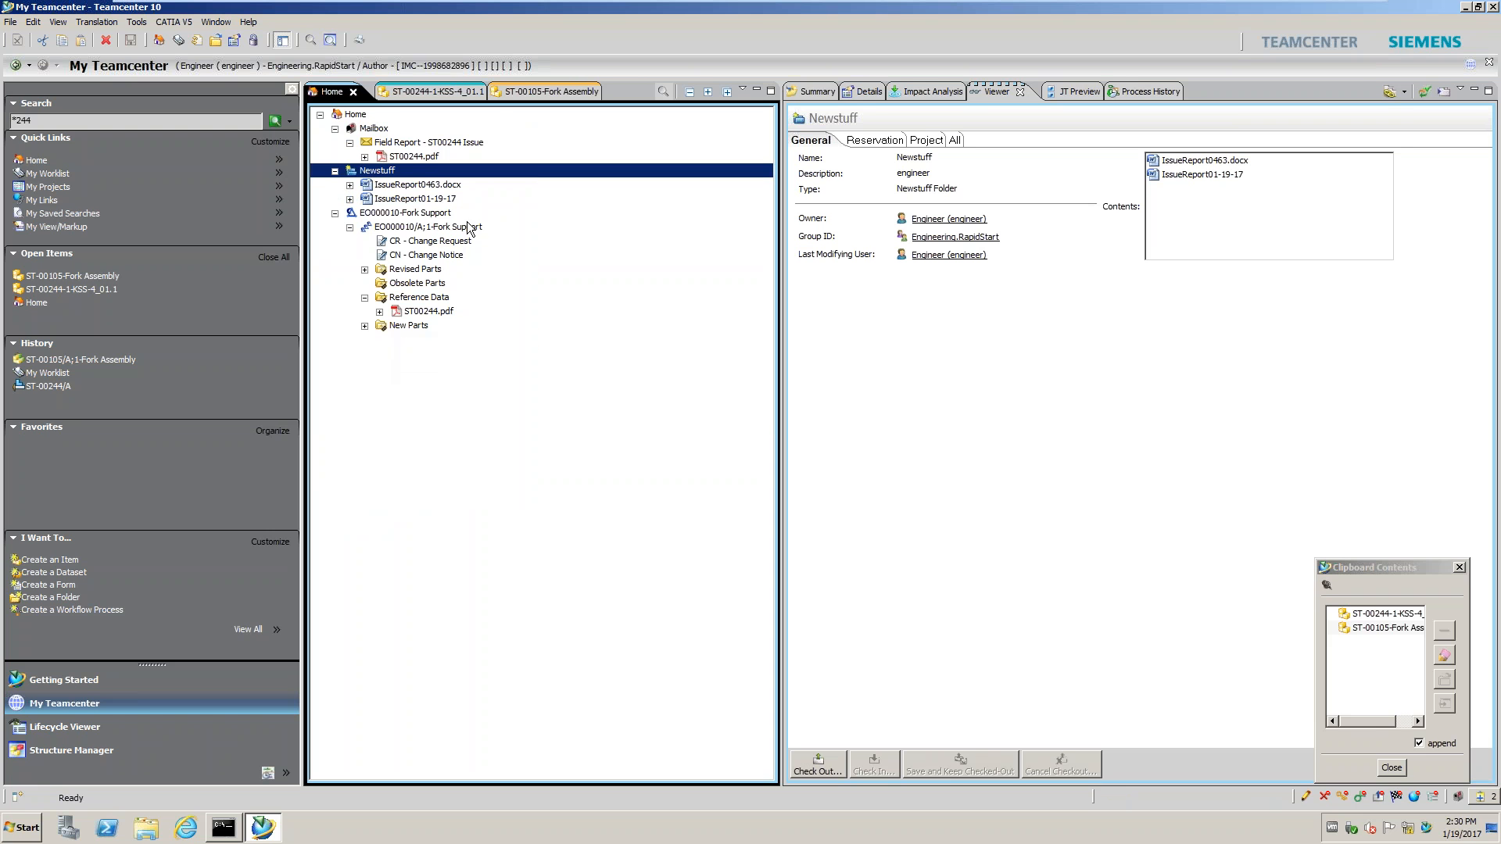
click(440, 200)
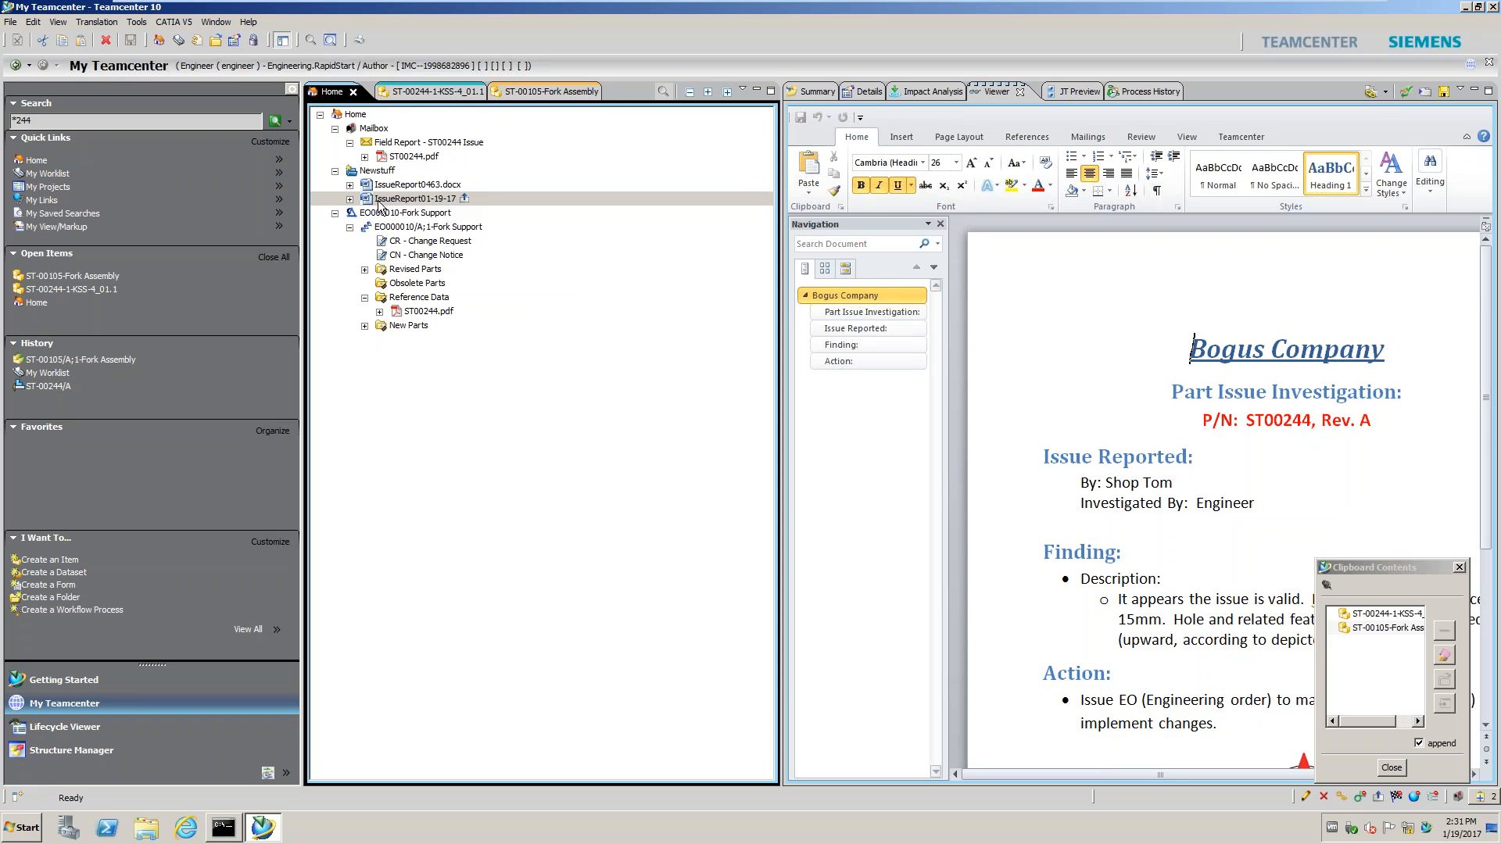
Copy IssueReport01-19-17 and paste it into the Fork Support revision's Reference Data folder
click(441, 203)
key(ctrl+c)
right_click(409, 297)
click(443, 360)
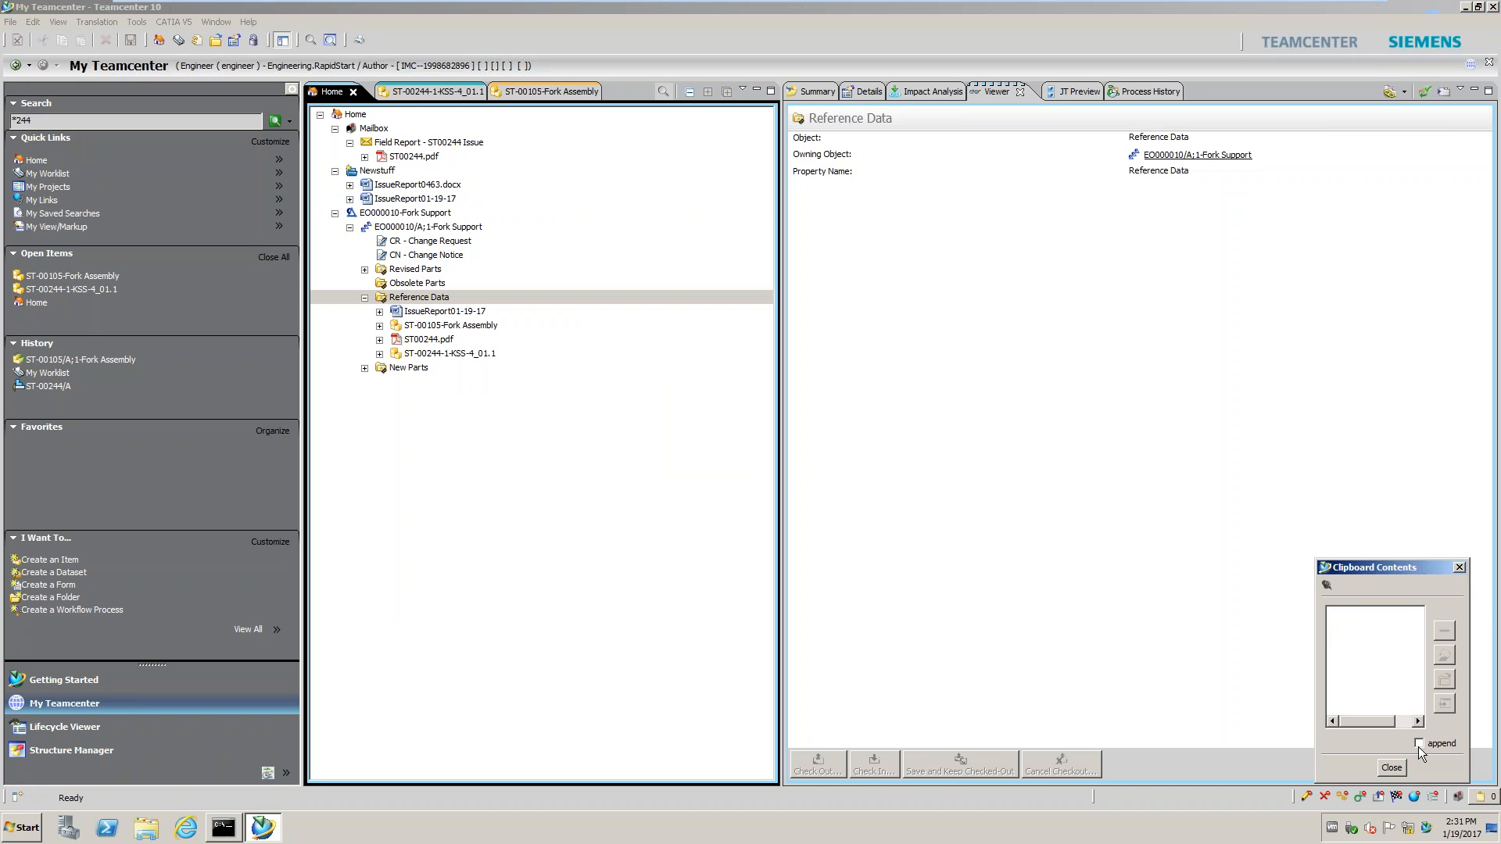
click(1391, 768)
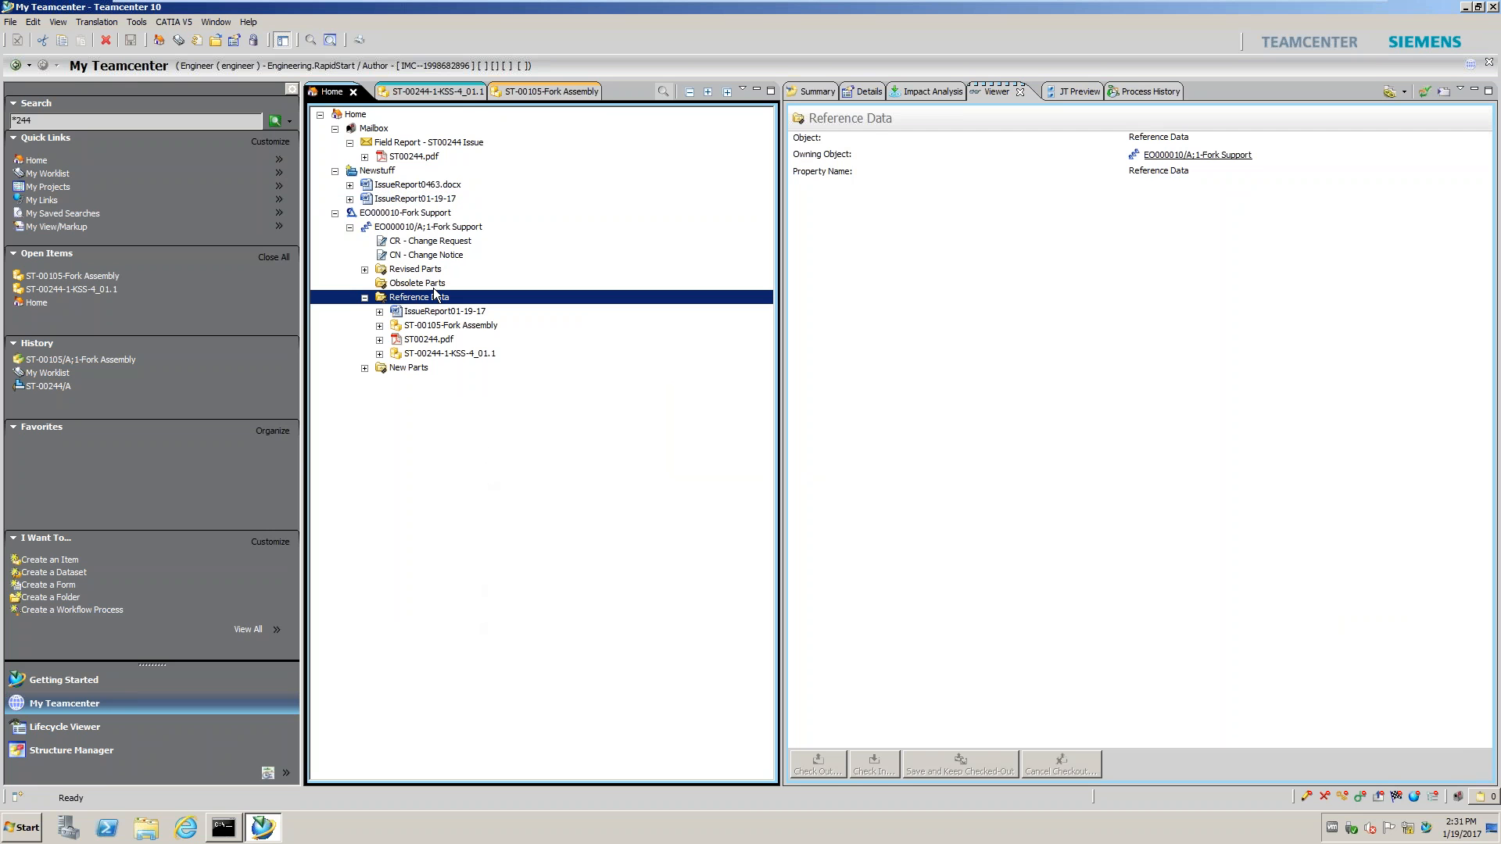
Copy Markup_of_ST-00244_A from the ST-00244 part and paste it into Reference Data
click(458, 94)
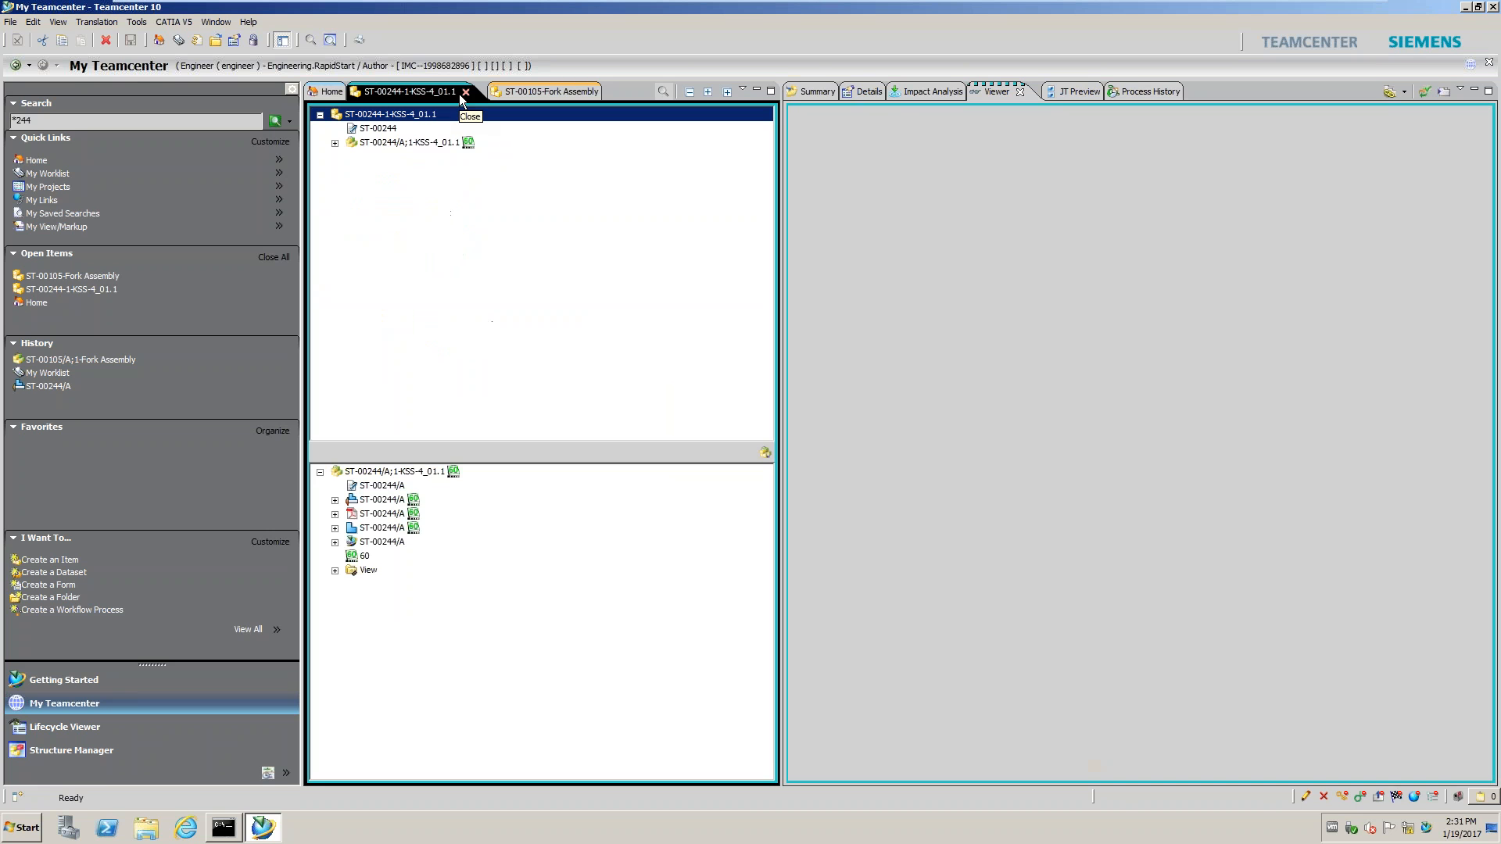
click(334, 144)
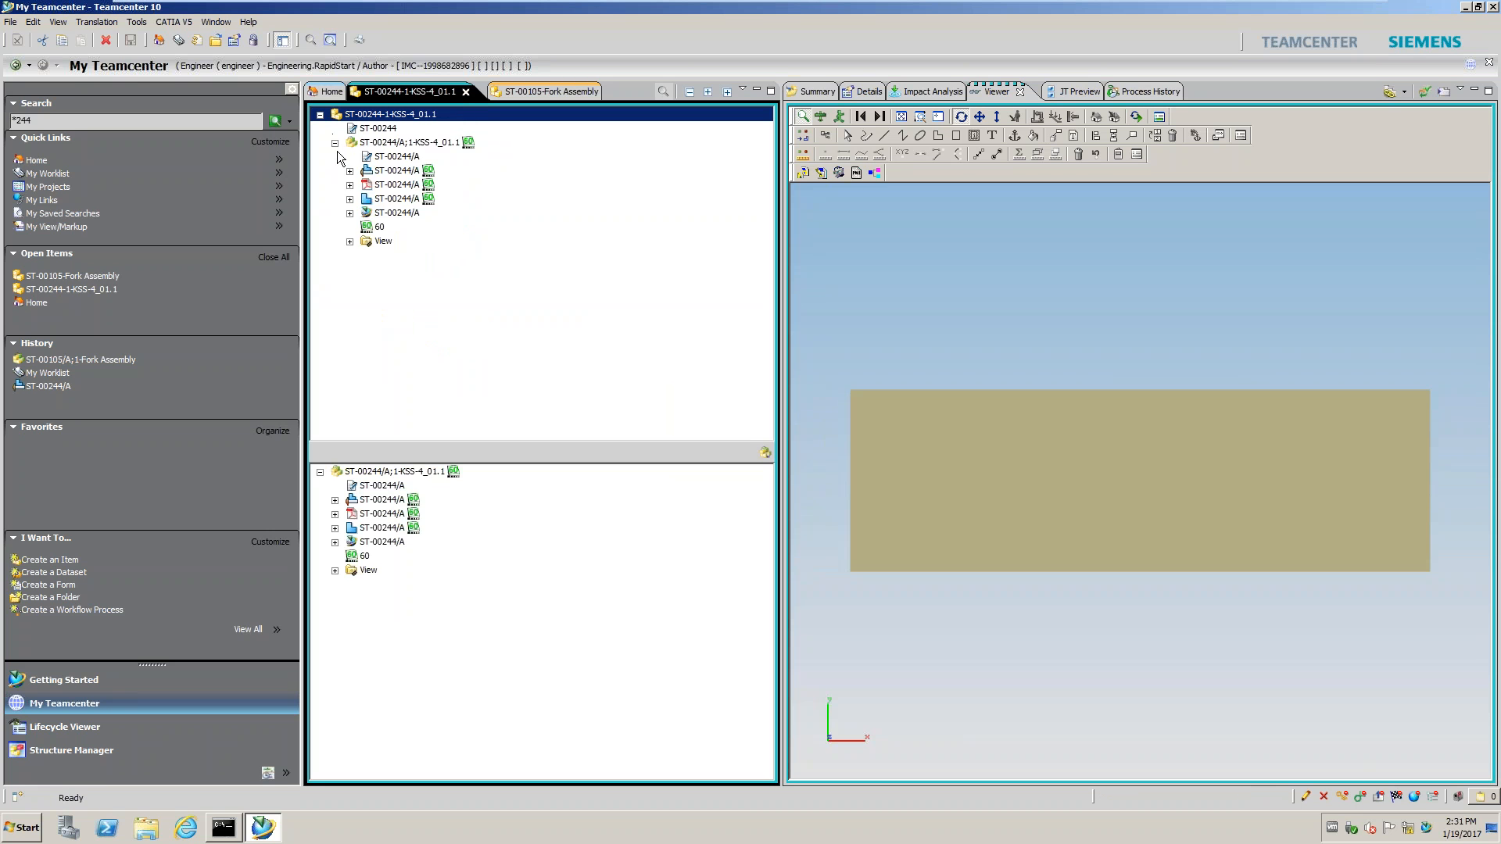
click(350, 213)
click(423, 228)
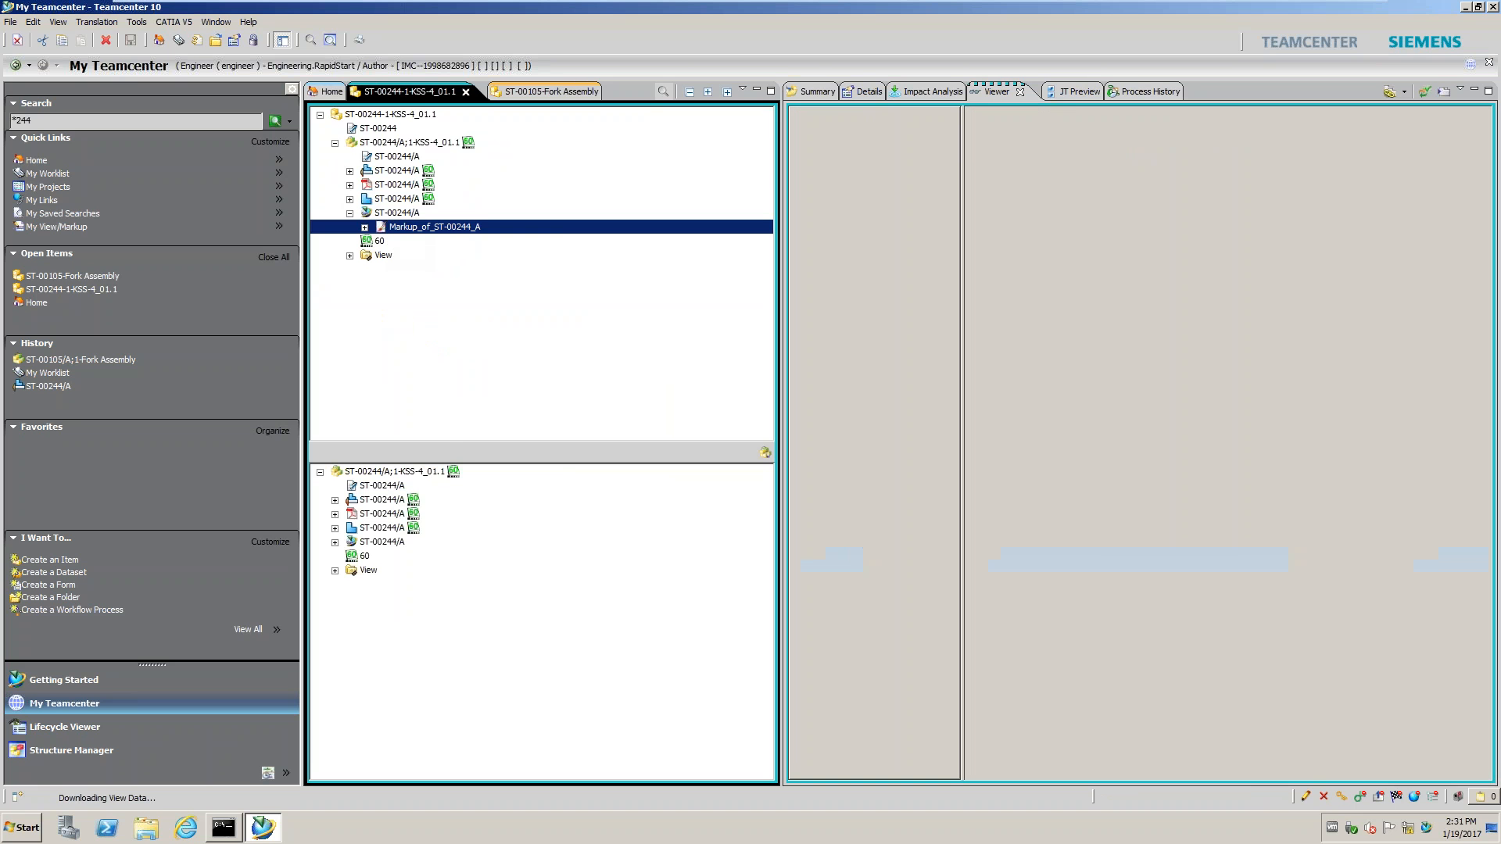
right_click(393, 228)
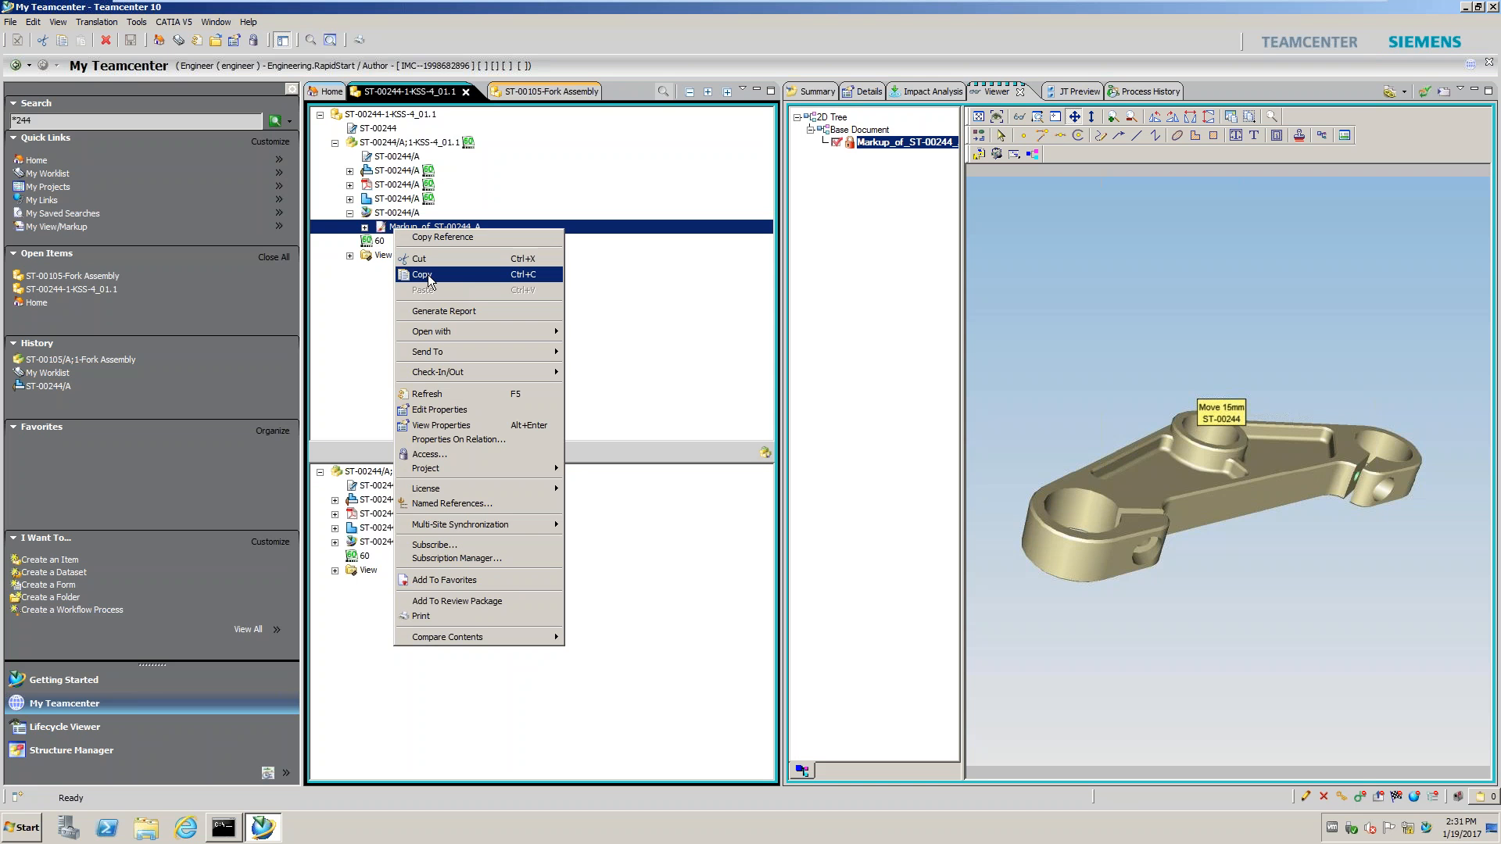
click(431, 270)
click(332, 91)
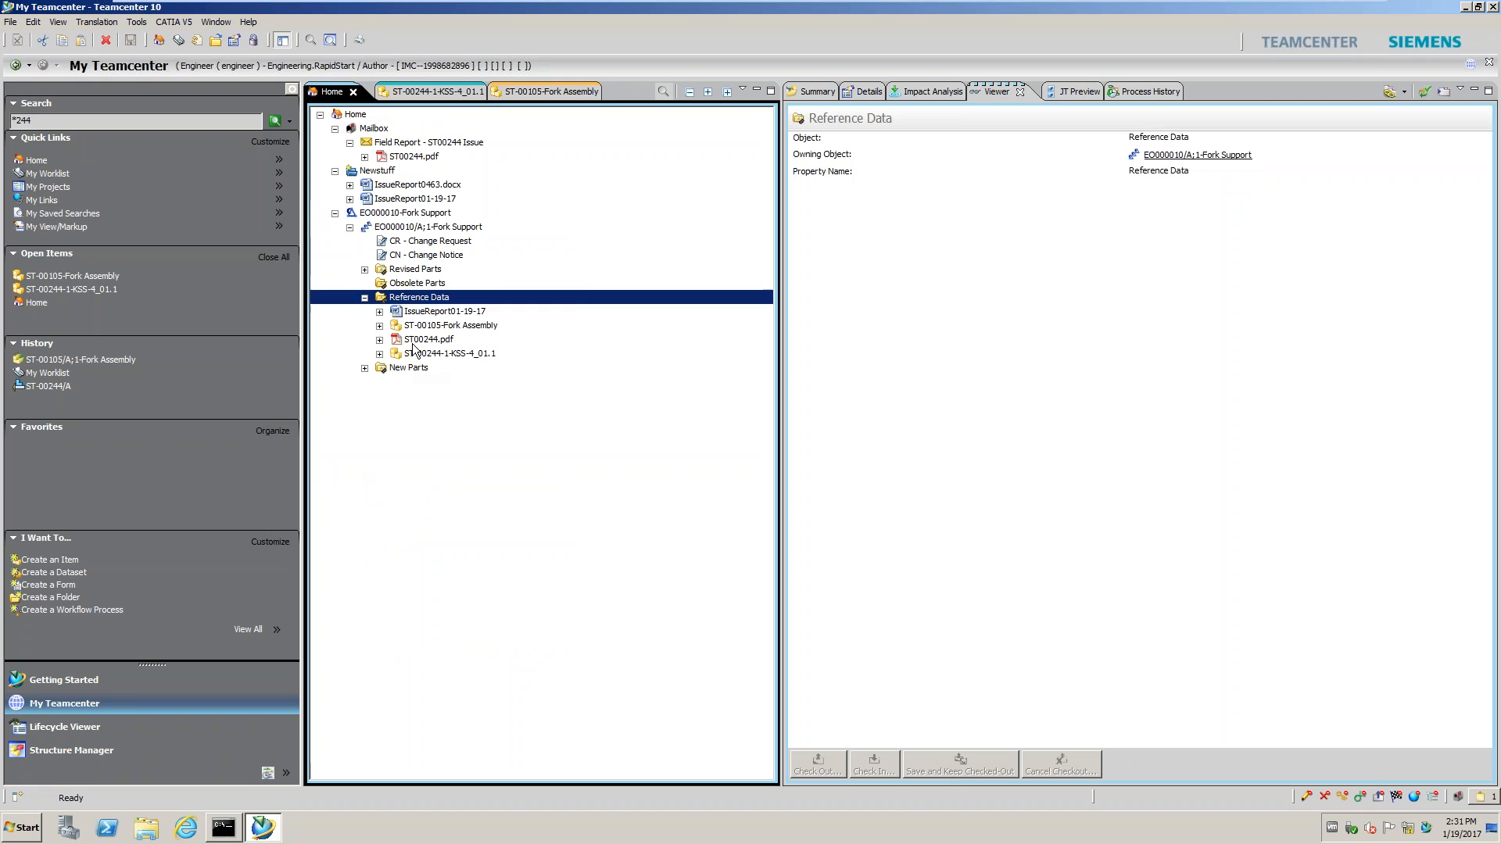
right_click(423, 298)
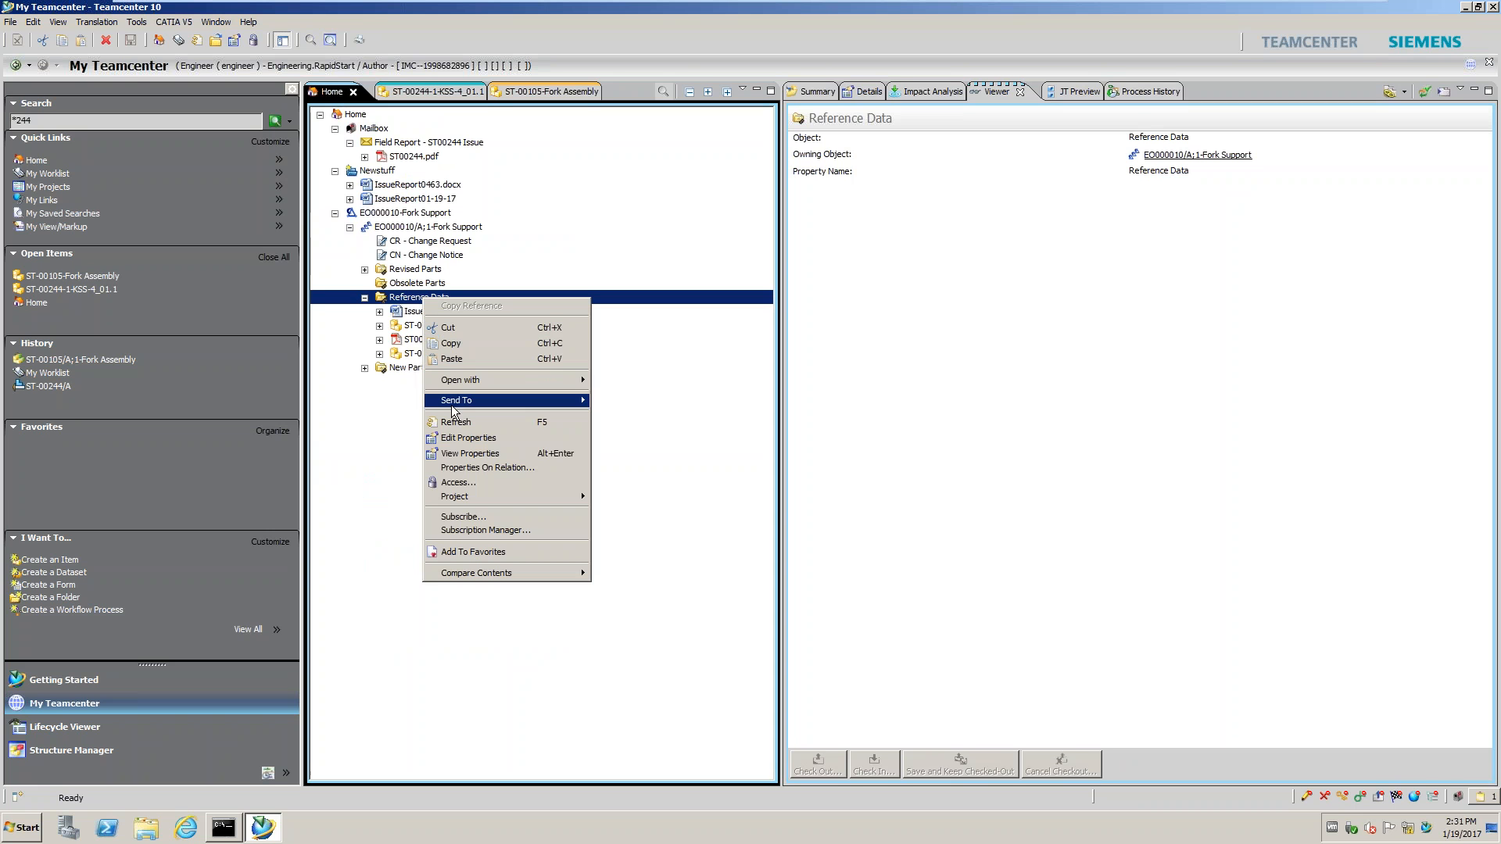
click(452, 359)
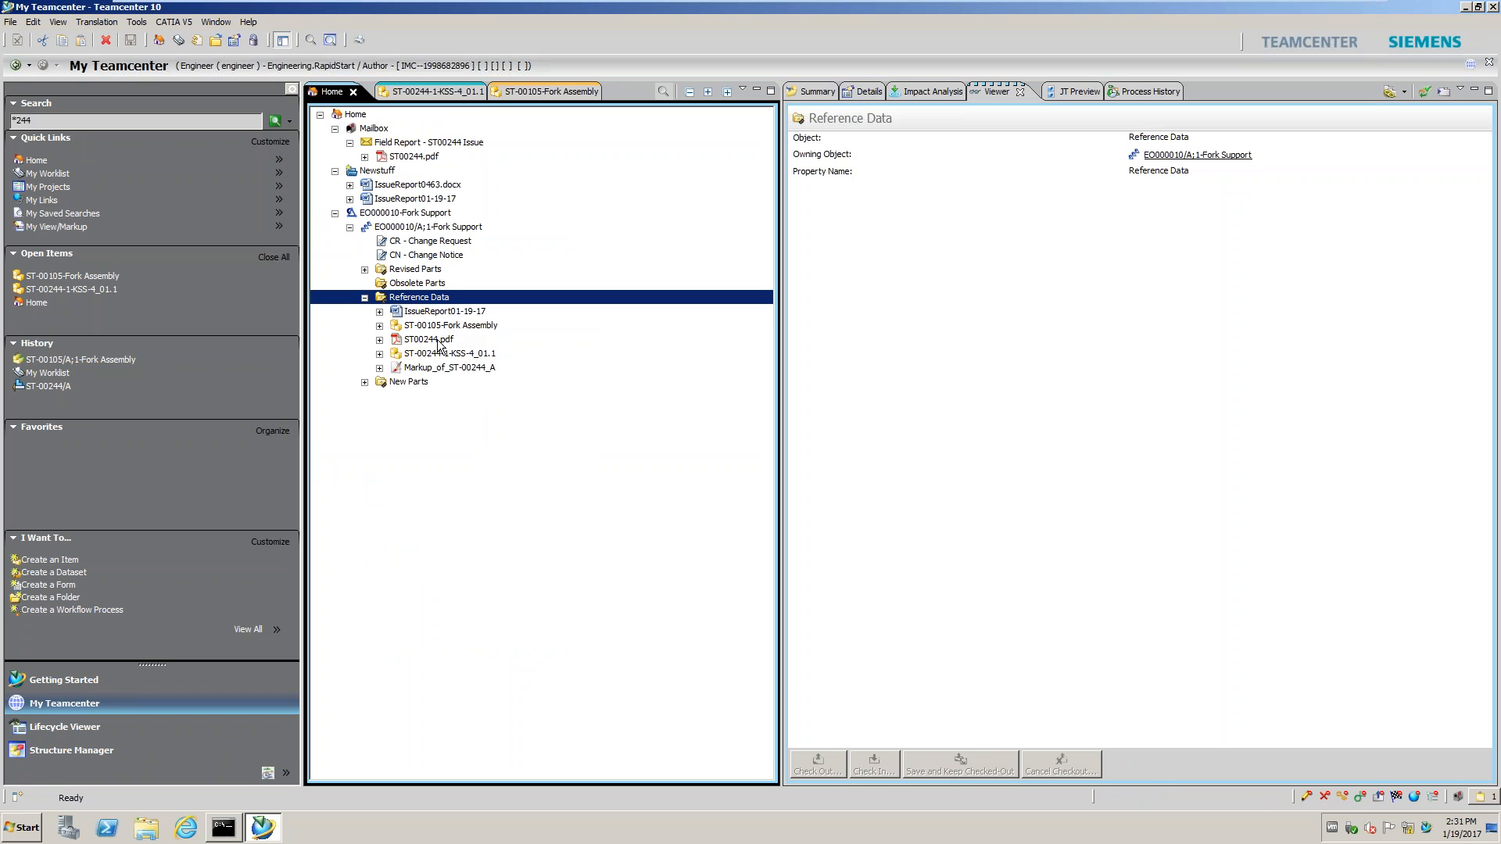
Copy the ST-00244/A;1-KSS-4_01.1 part revision from under Reference Data
click(379, 354)
right_click(418, 383)
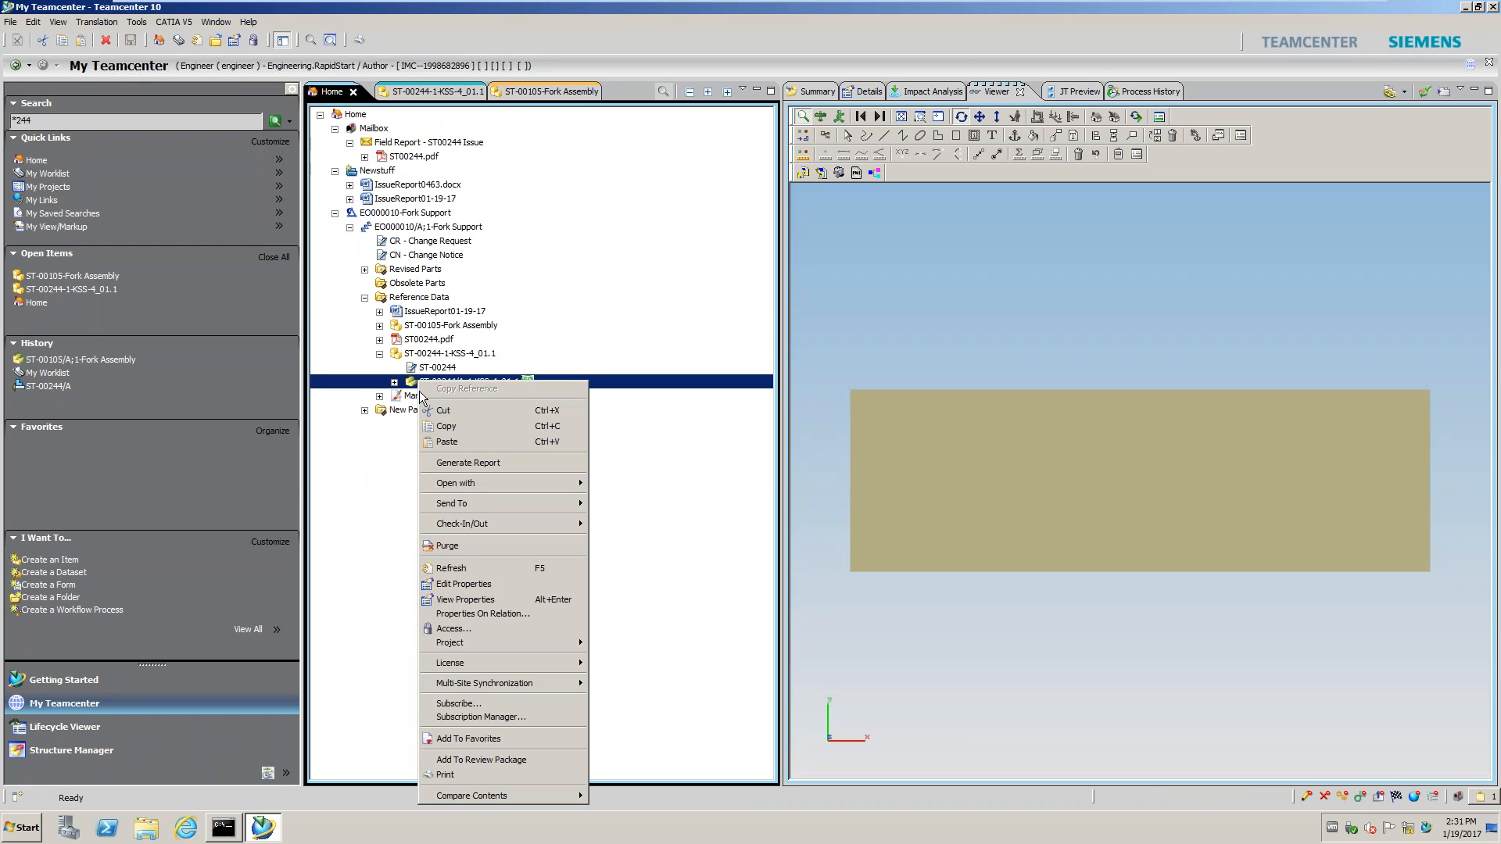
click(442, 427)
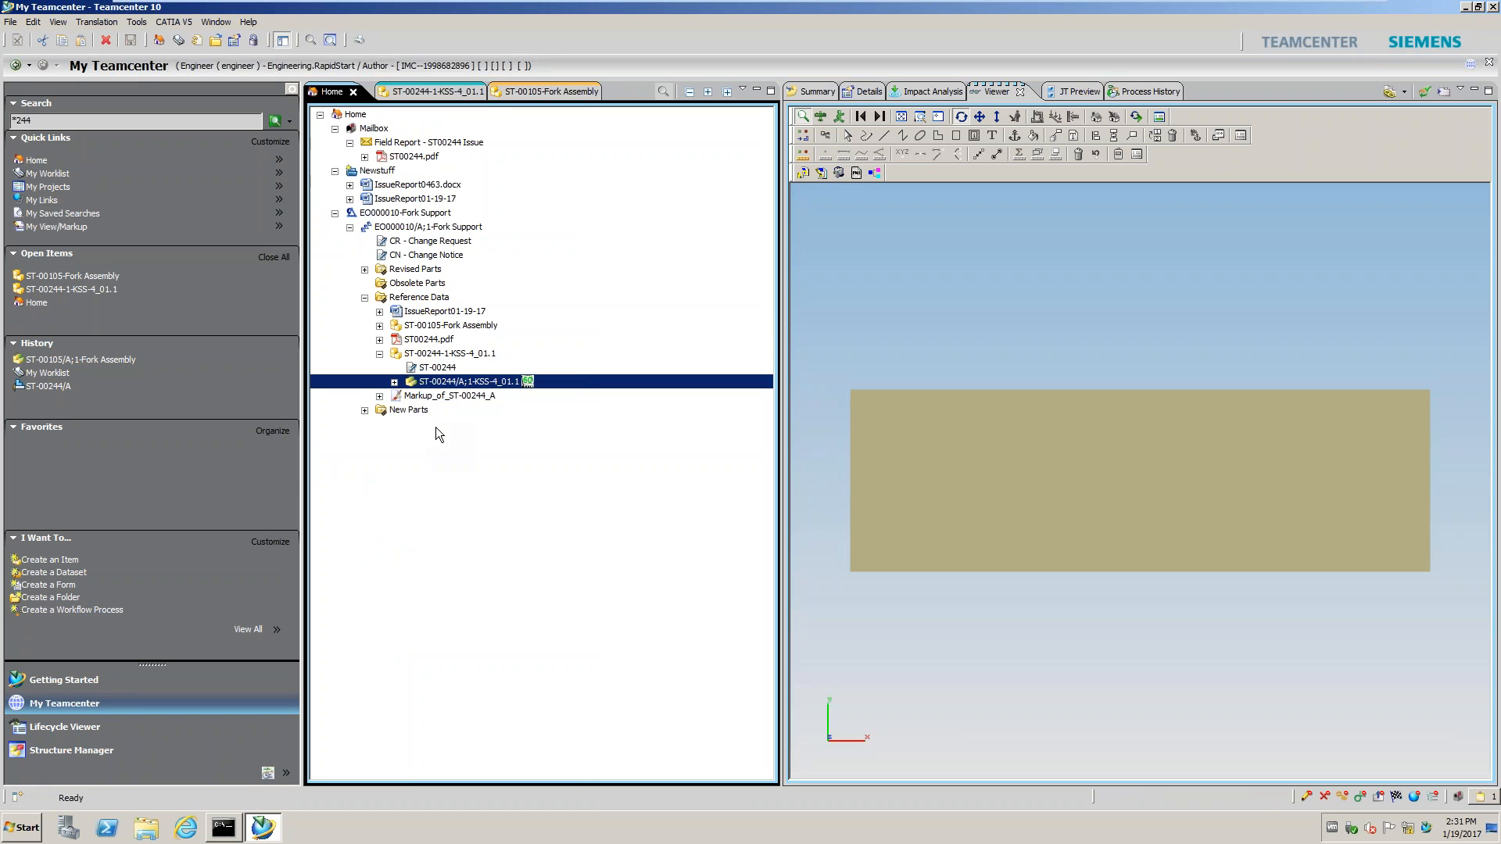
Paste the ST-00244/A;1-KSS-4_01.1 revision into Obsolete Parts, then select the EO000010-Fork Support item
right_click(407, 286)
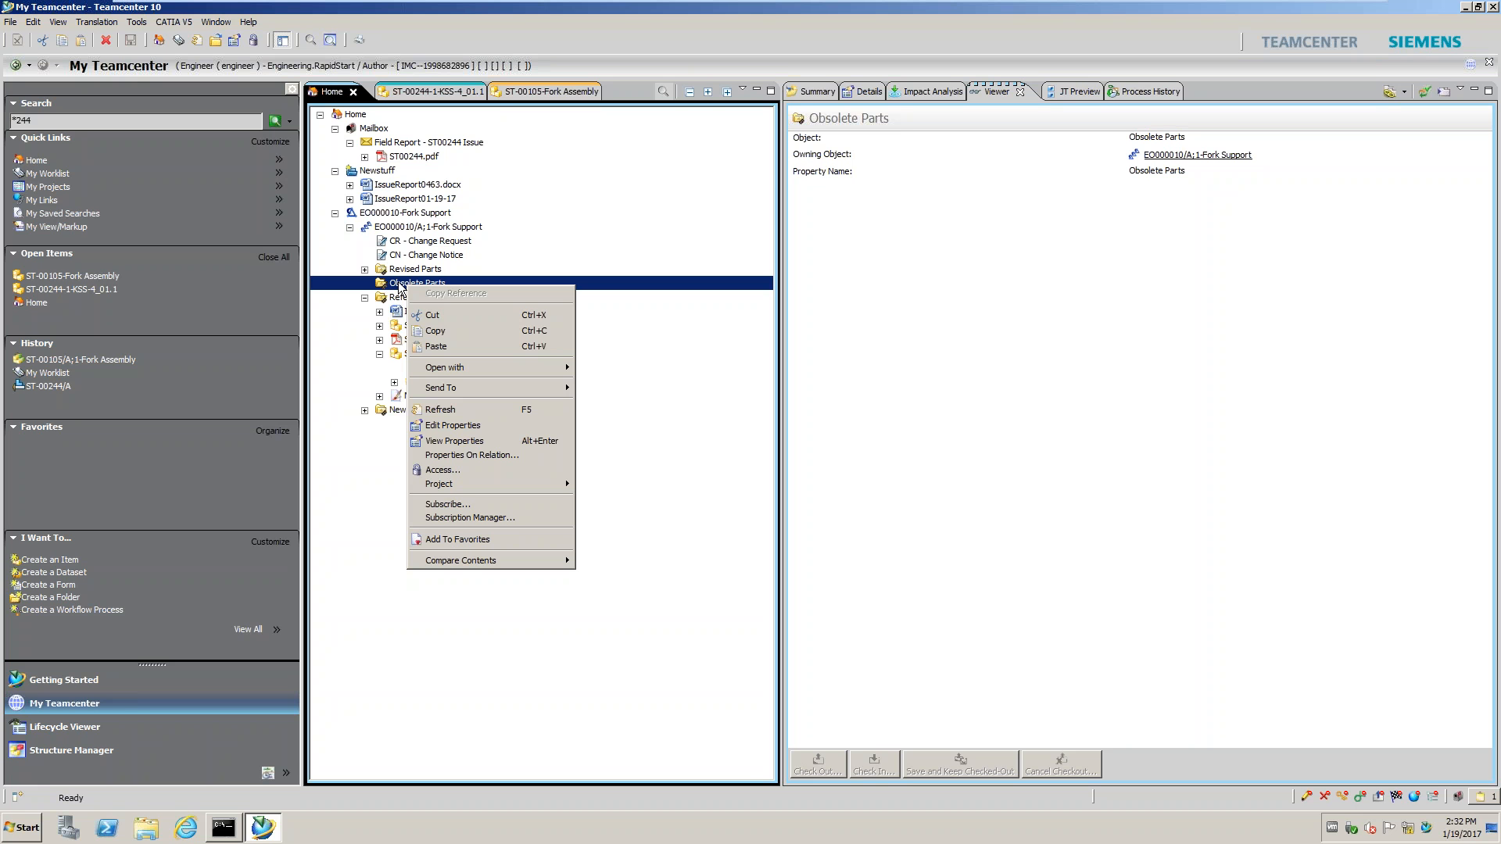
click(435, 346)
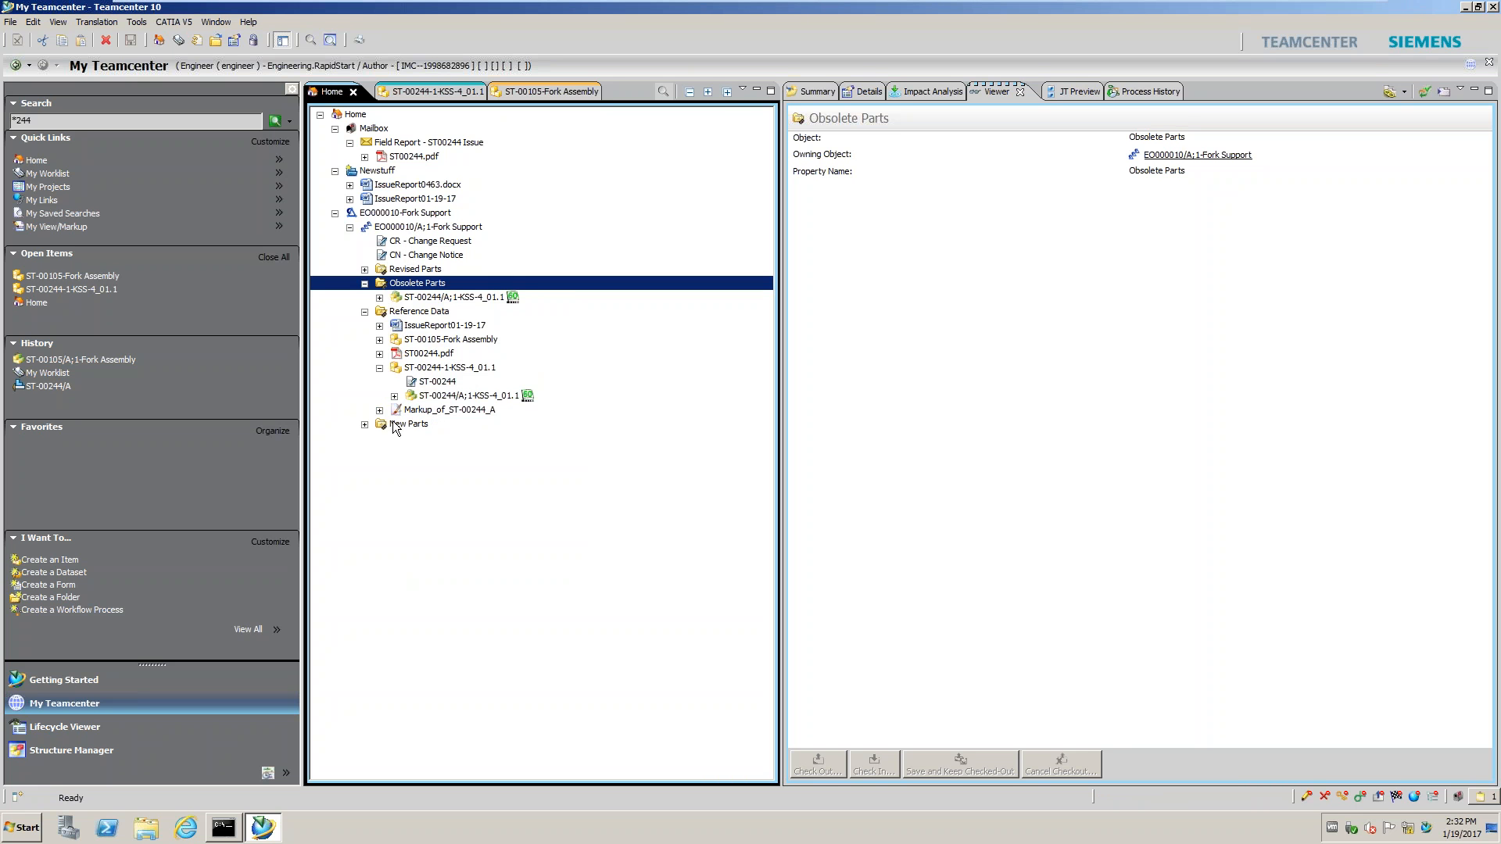
click(350, 229)
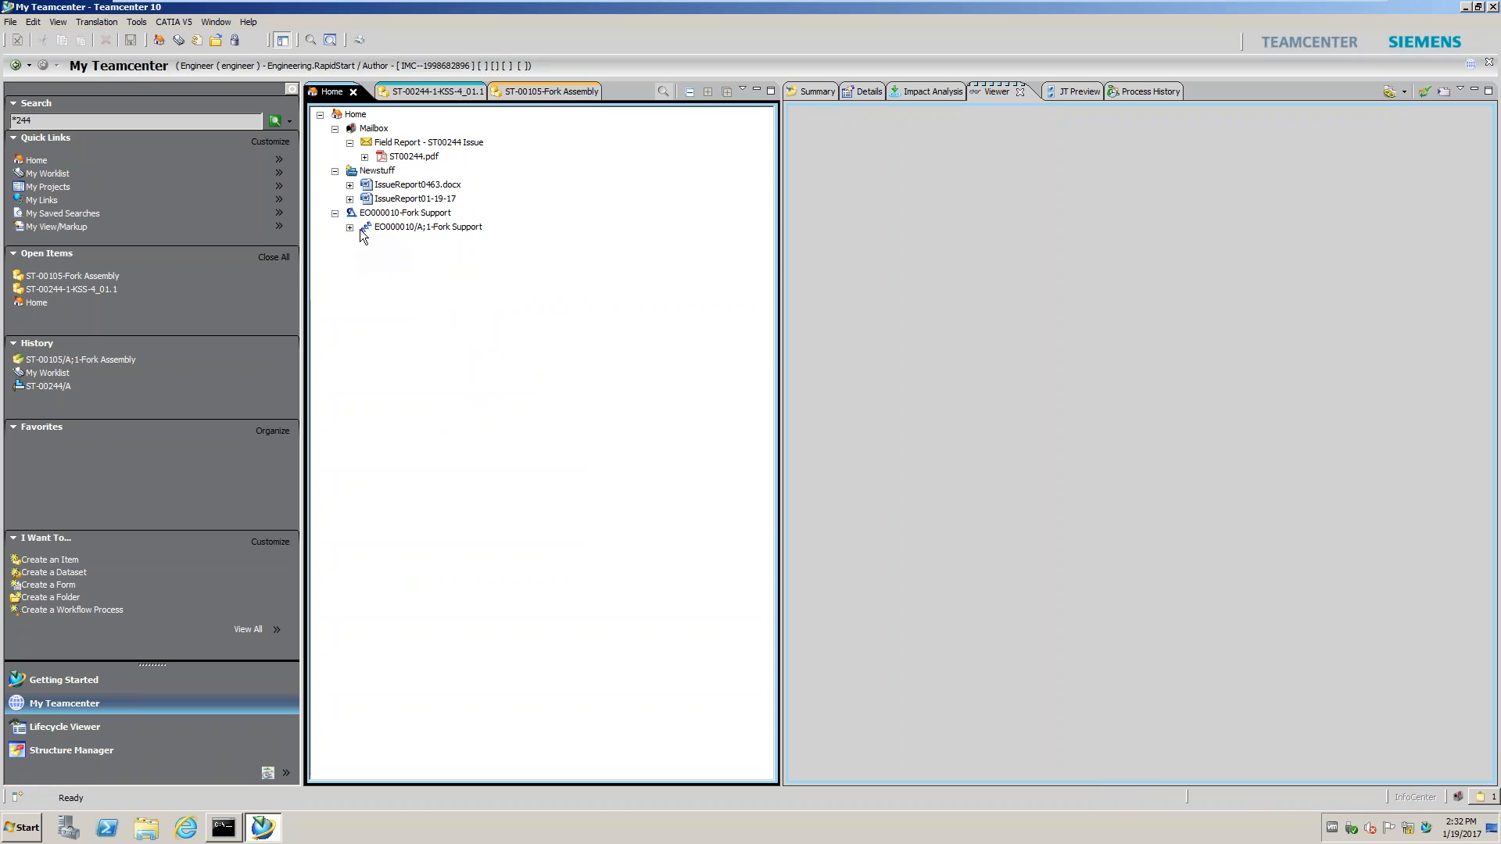
click(410, 214)
right_click(409, 217)
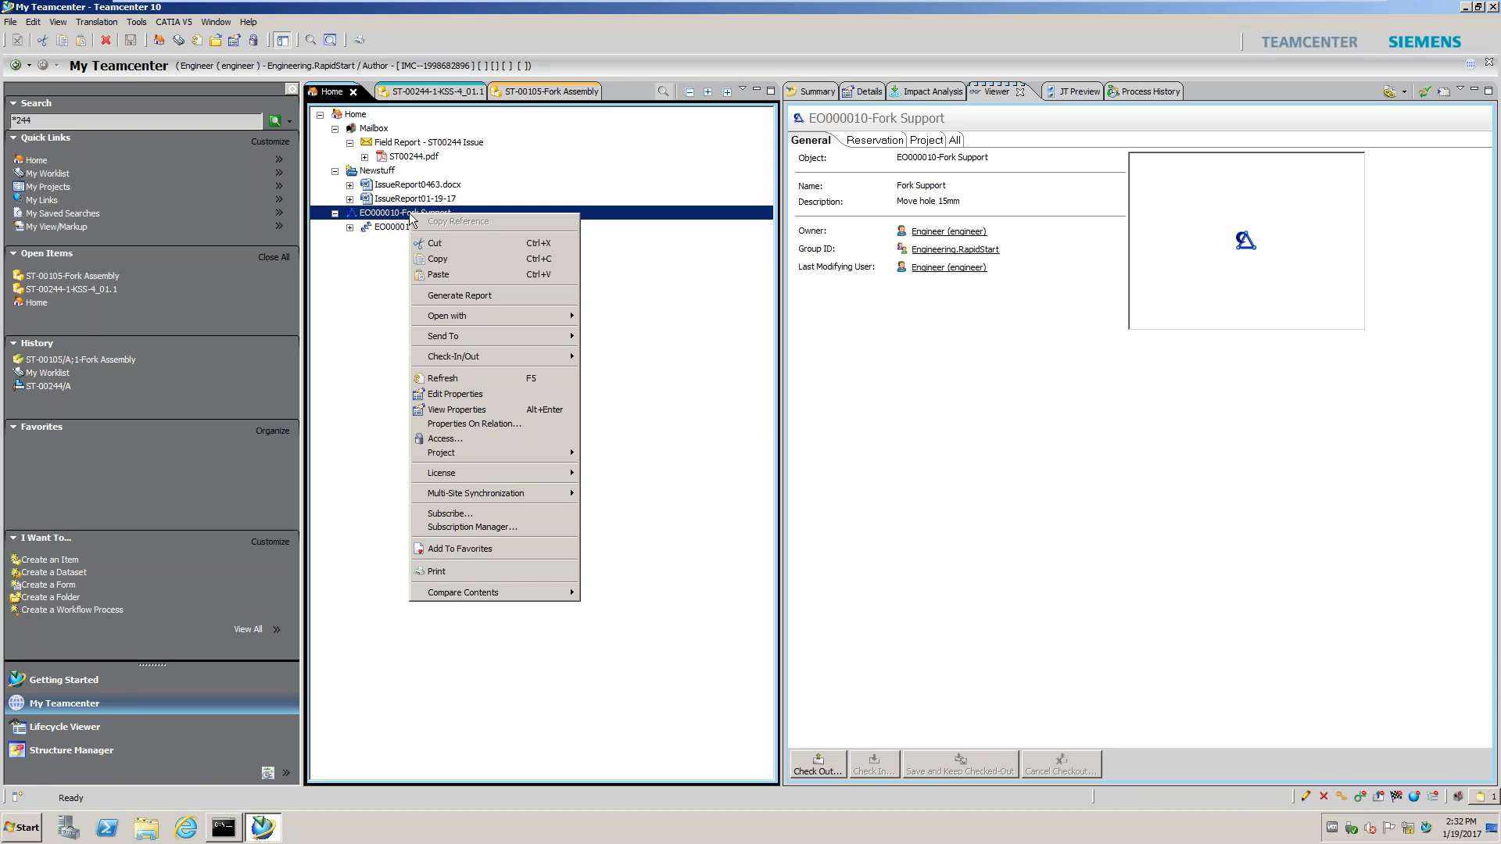
click(387, 220)
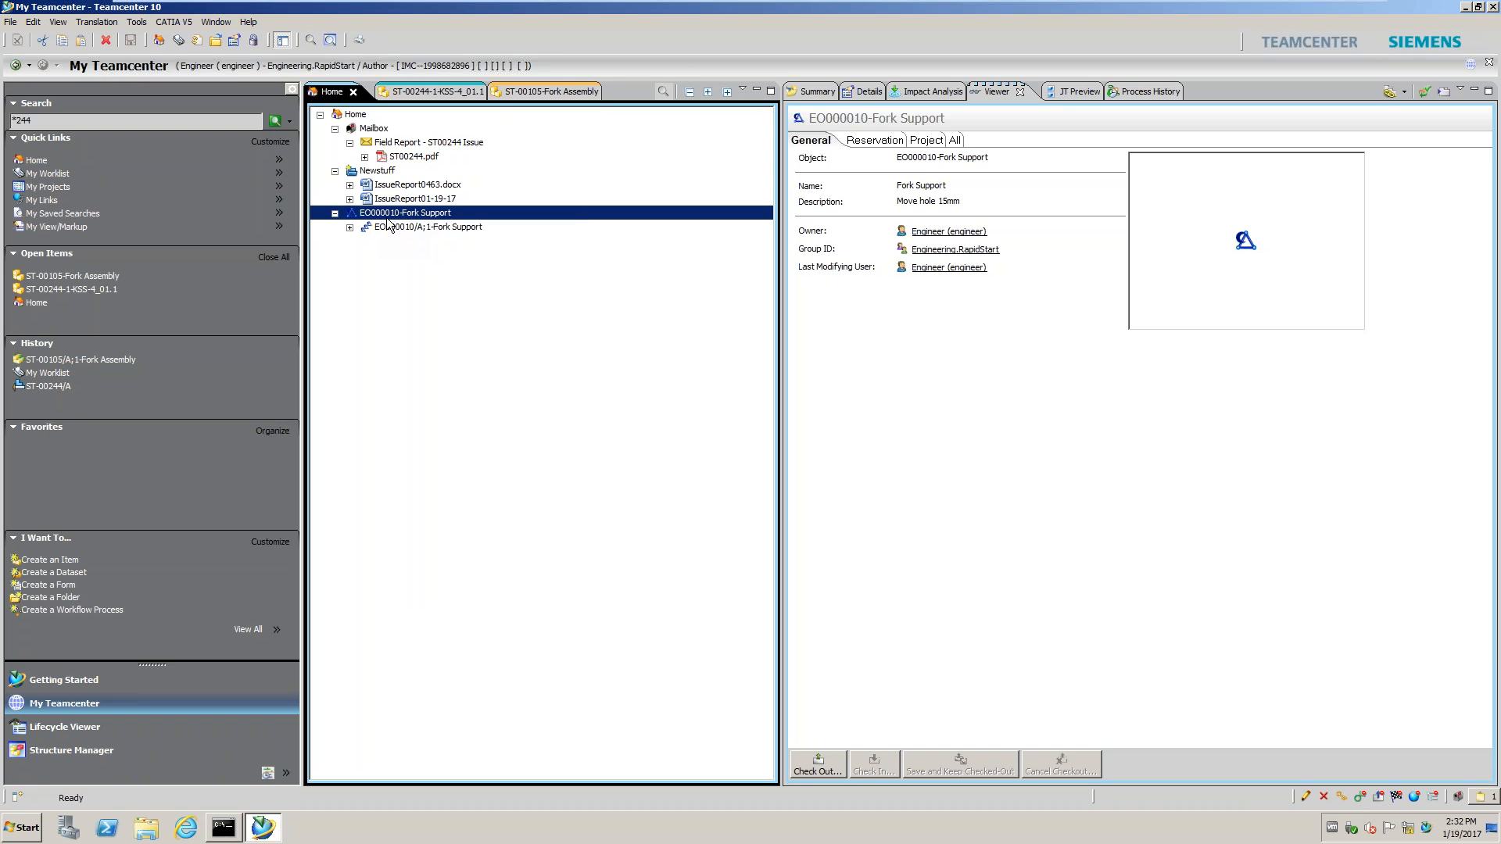
Start a New Workflow Process for EO000010/A;1-Fork Support from its Summary view
click(411, 226)
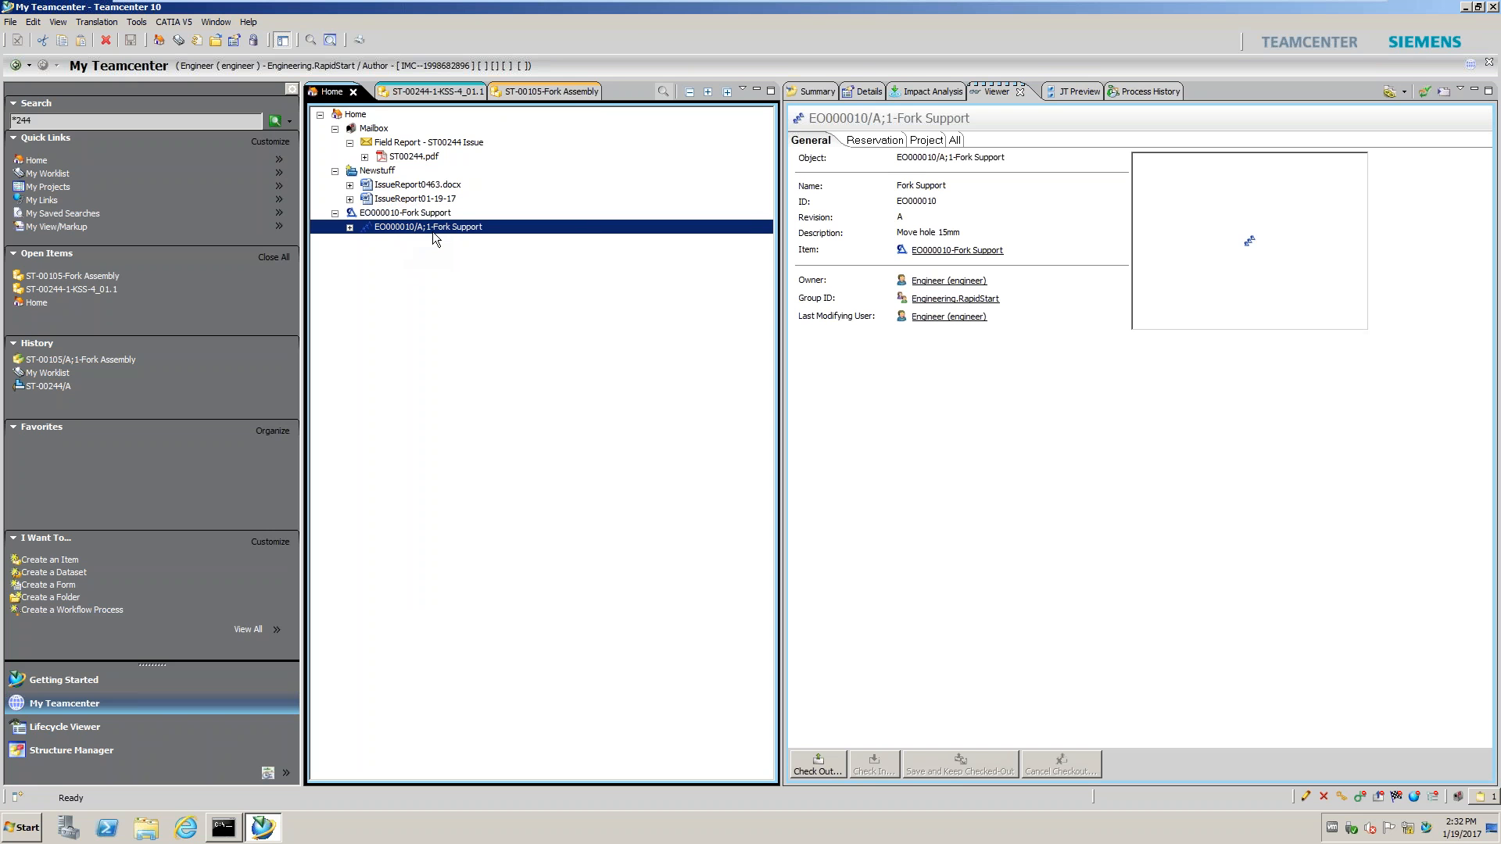
click(799, 96)
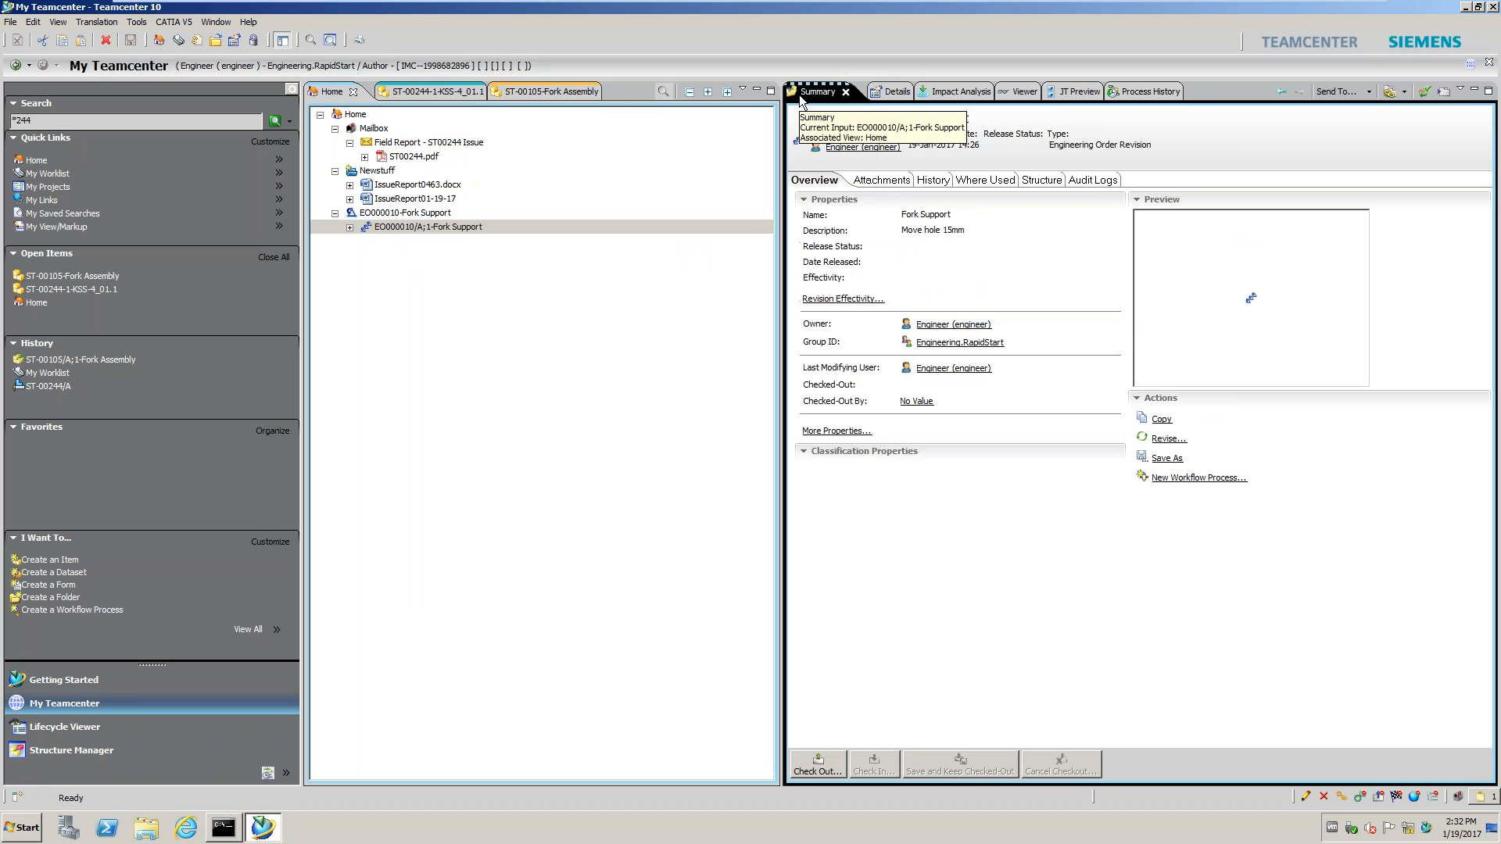
click(1199, 477)
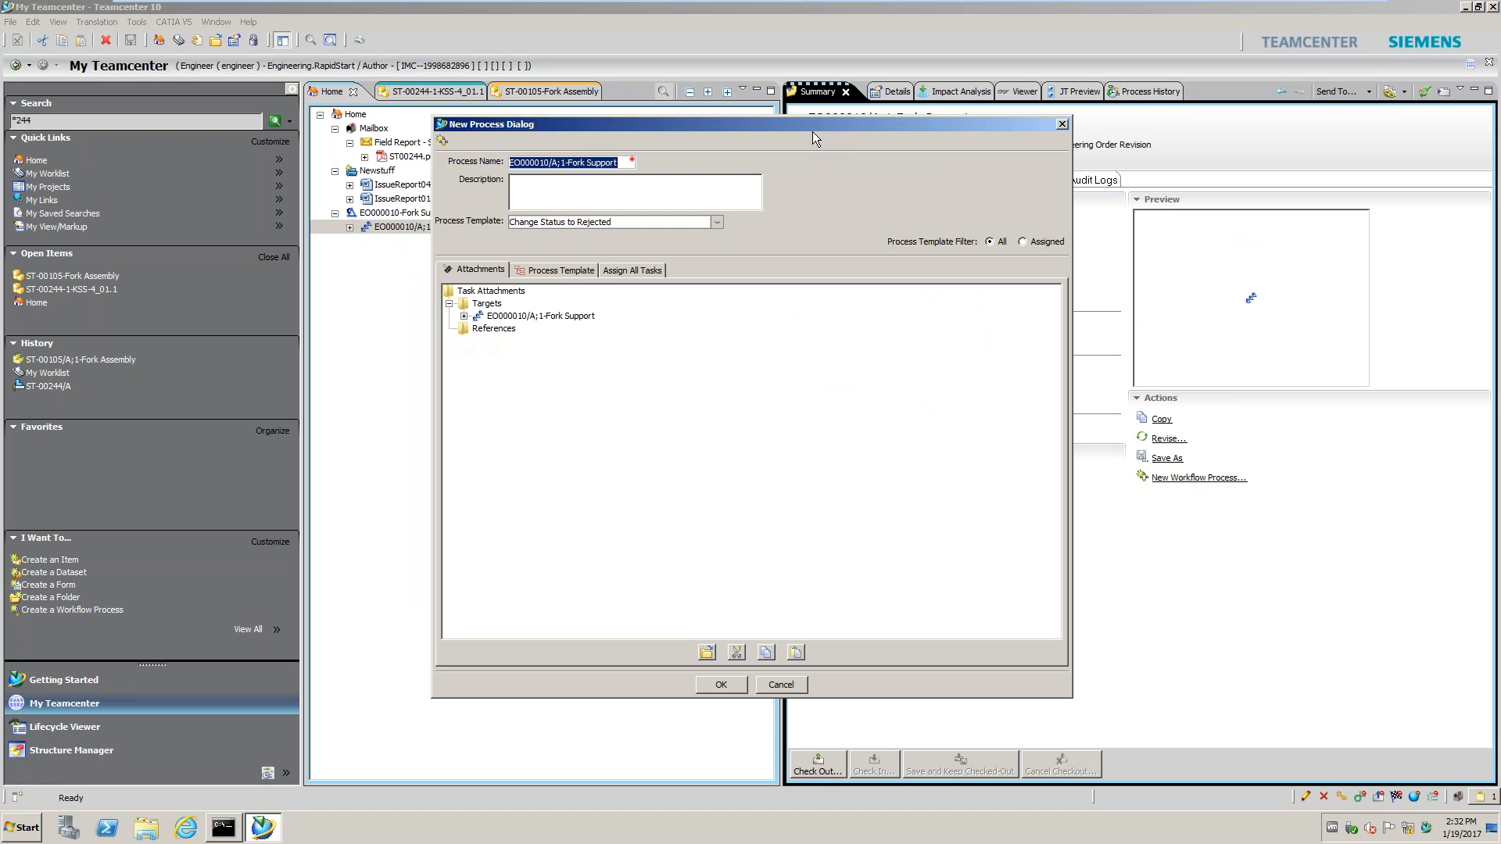
drag(834, 129, 1185, 124)
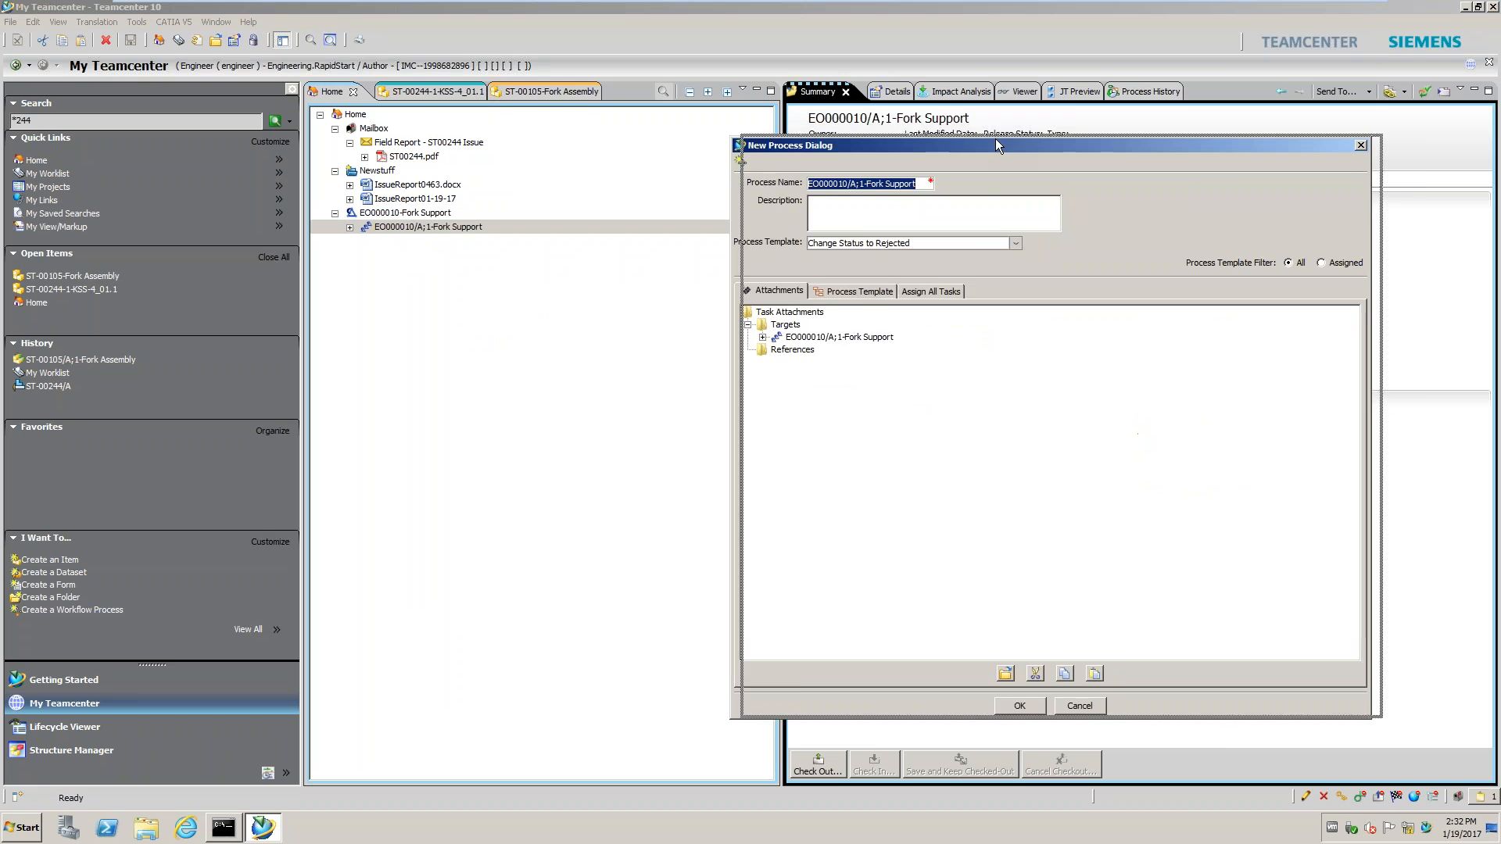